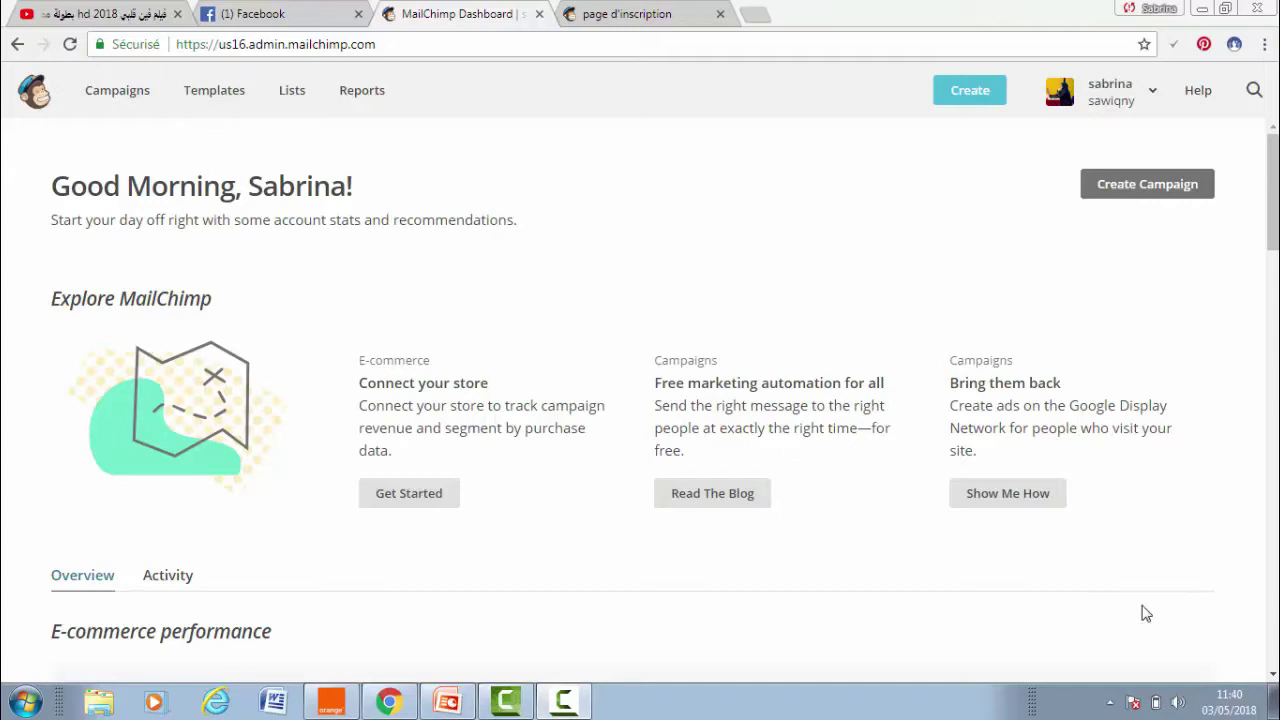
- Go to the Lists page showing the 'digital marketing' list with 83 subscribers
left_click(300, 102)
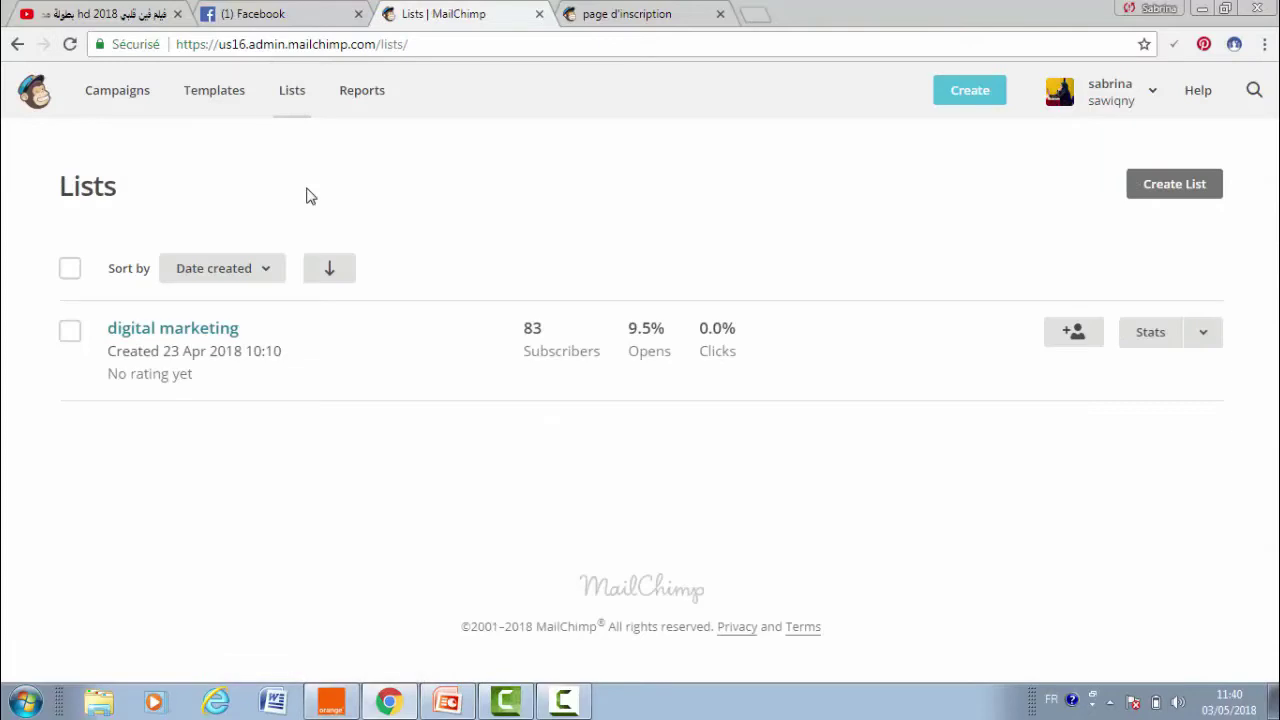
- Start a brand-new list and name it 'LISTE TEST'
left_click(1170, 196)
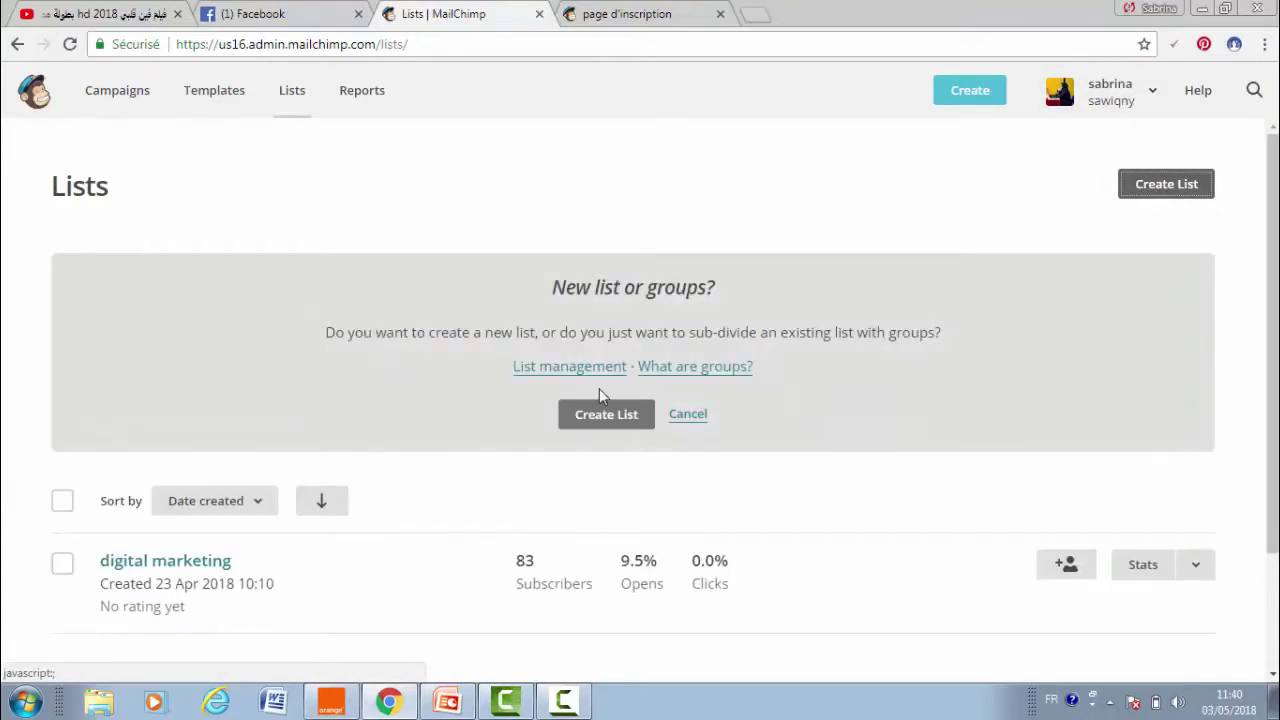
left_click(607, 420)
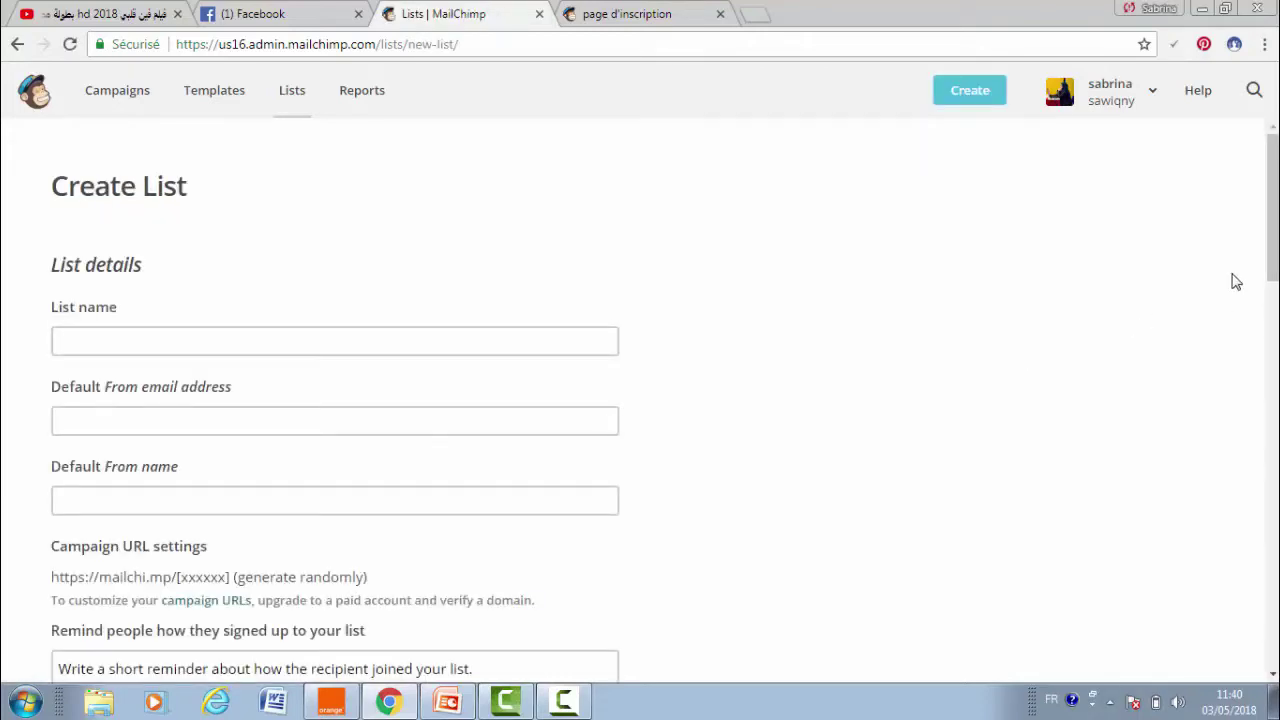
left_click_drag(1272, 255, 1251, 189)
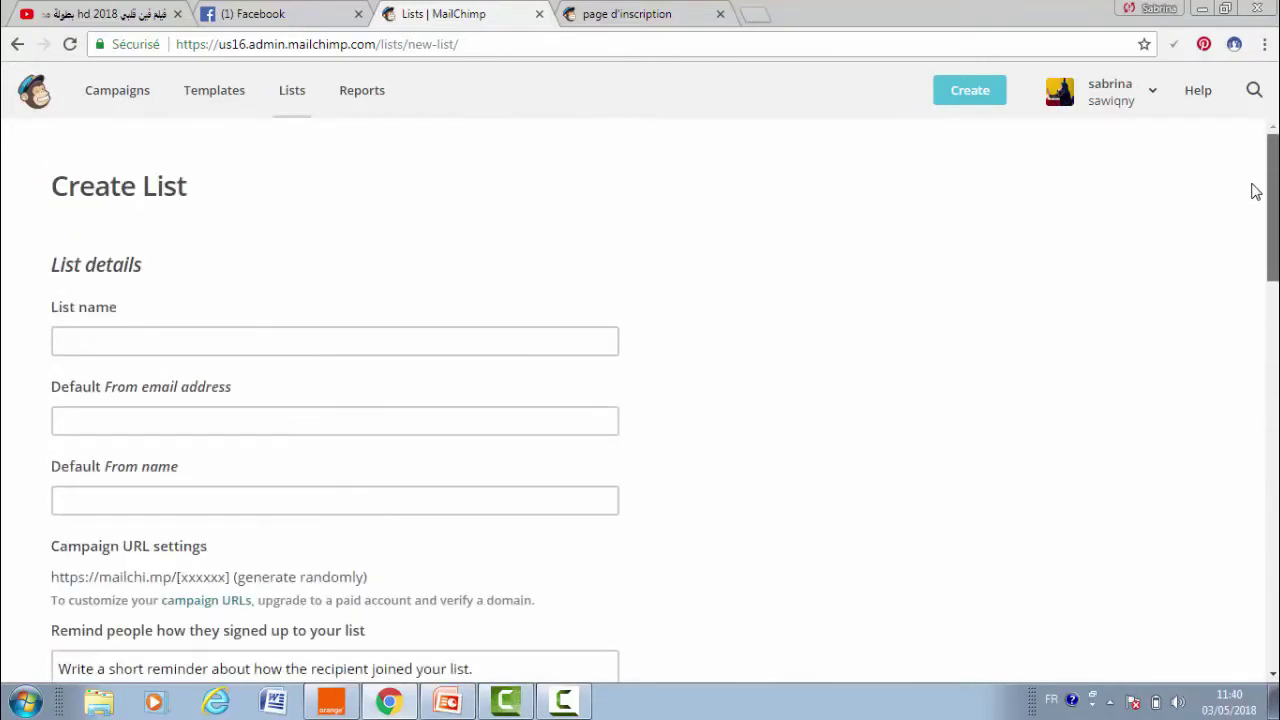
left_click(114, 340)
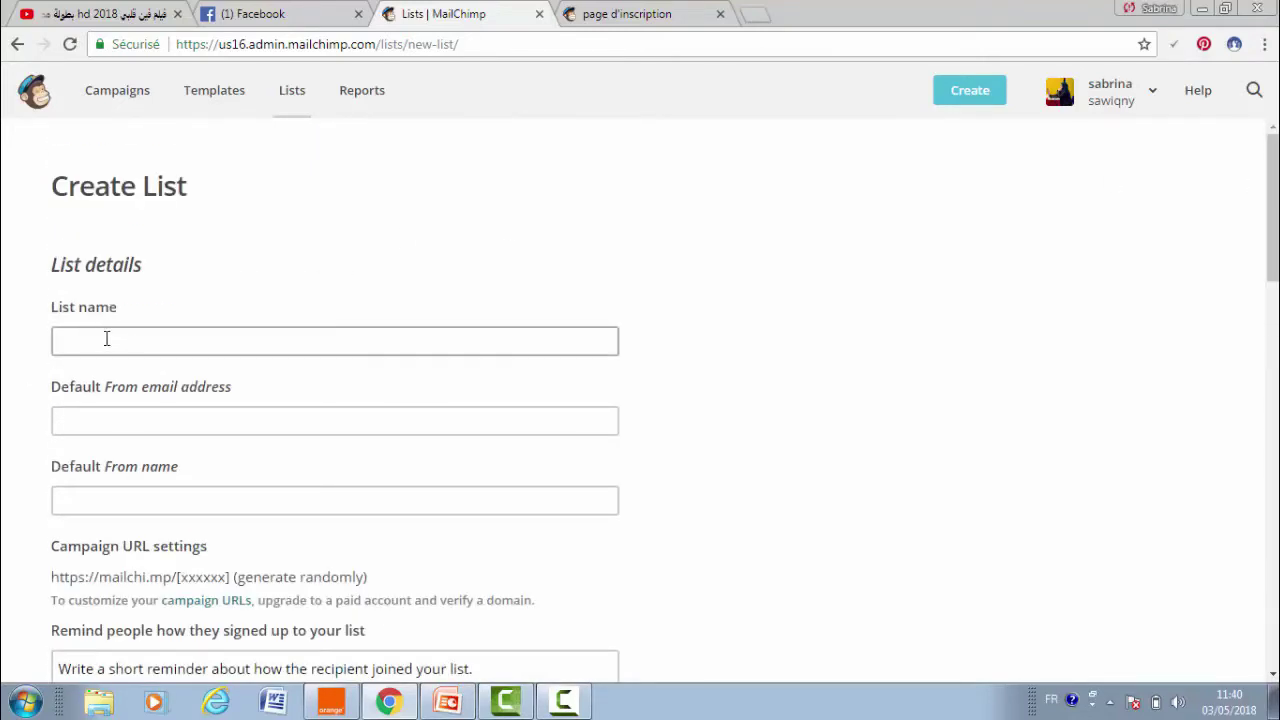
left_click(106, 338)
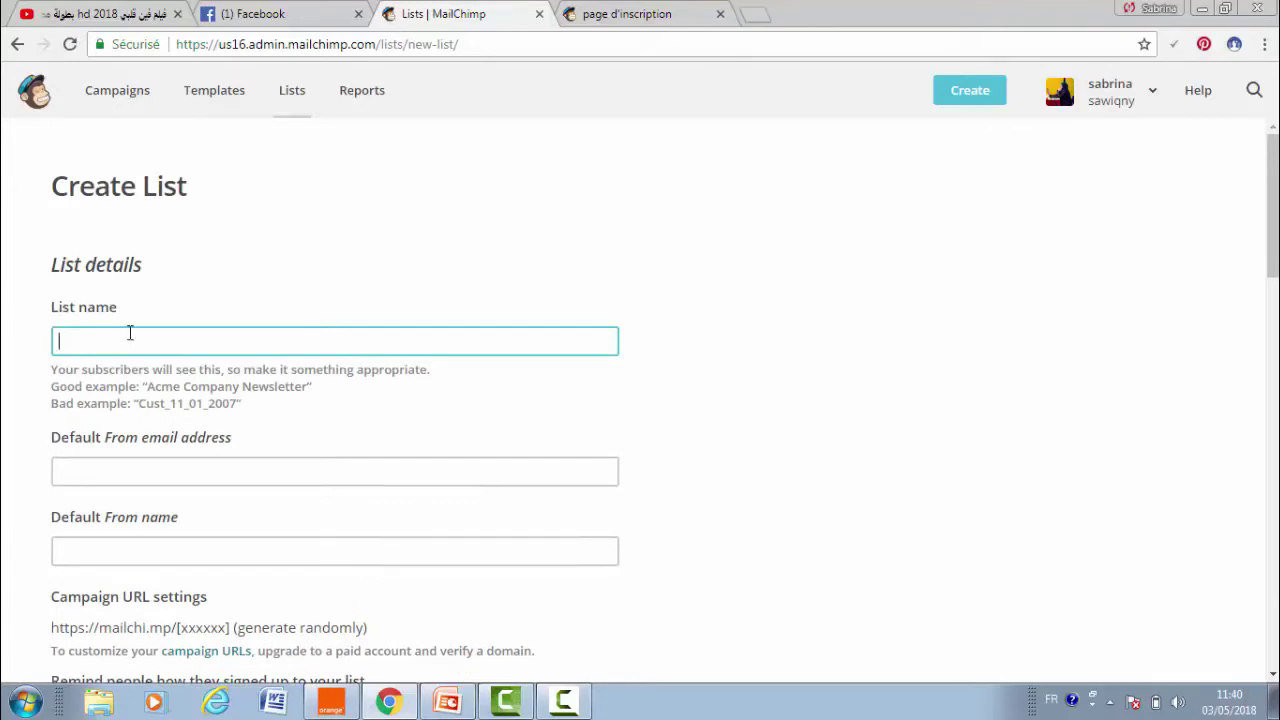
type("LiSTE TEST")
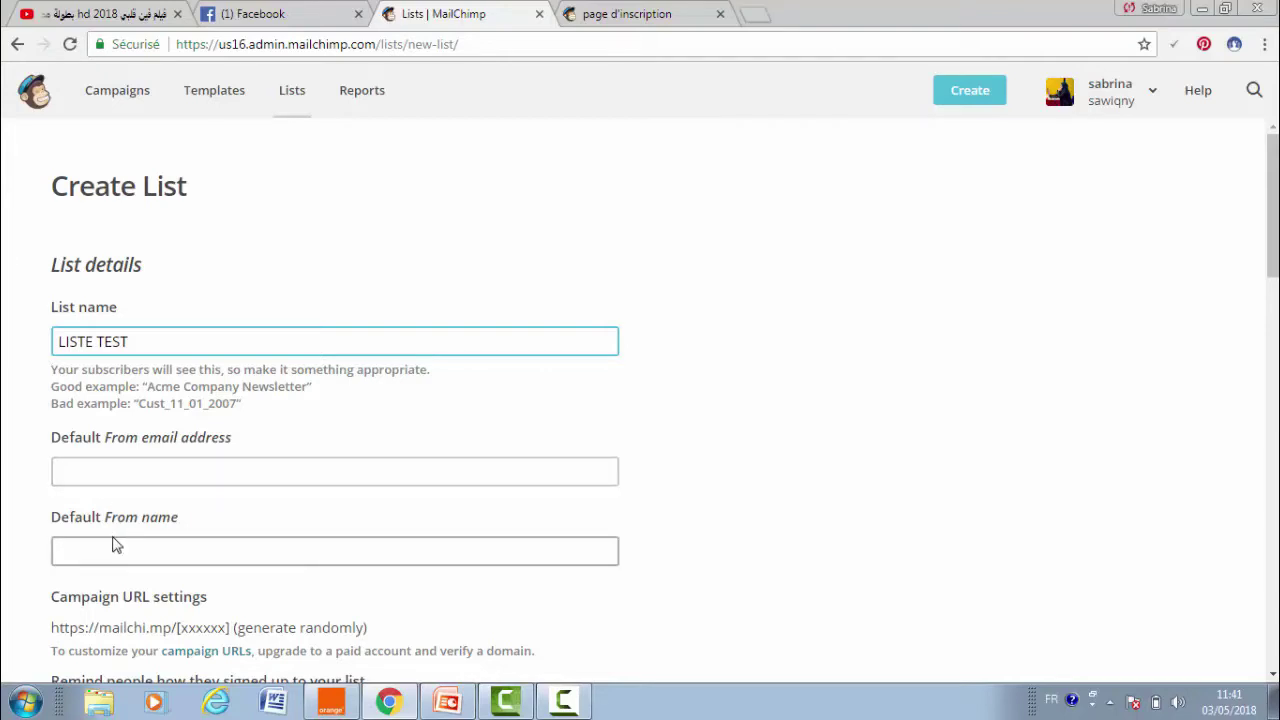
- Fill the From email and From name fields with the suggested default sender details
left_click(95, 466)
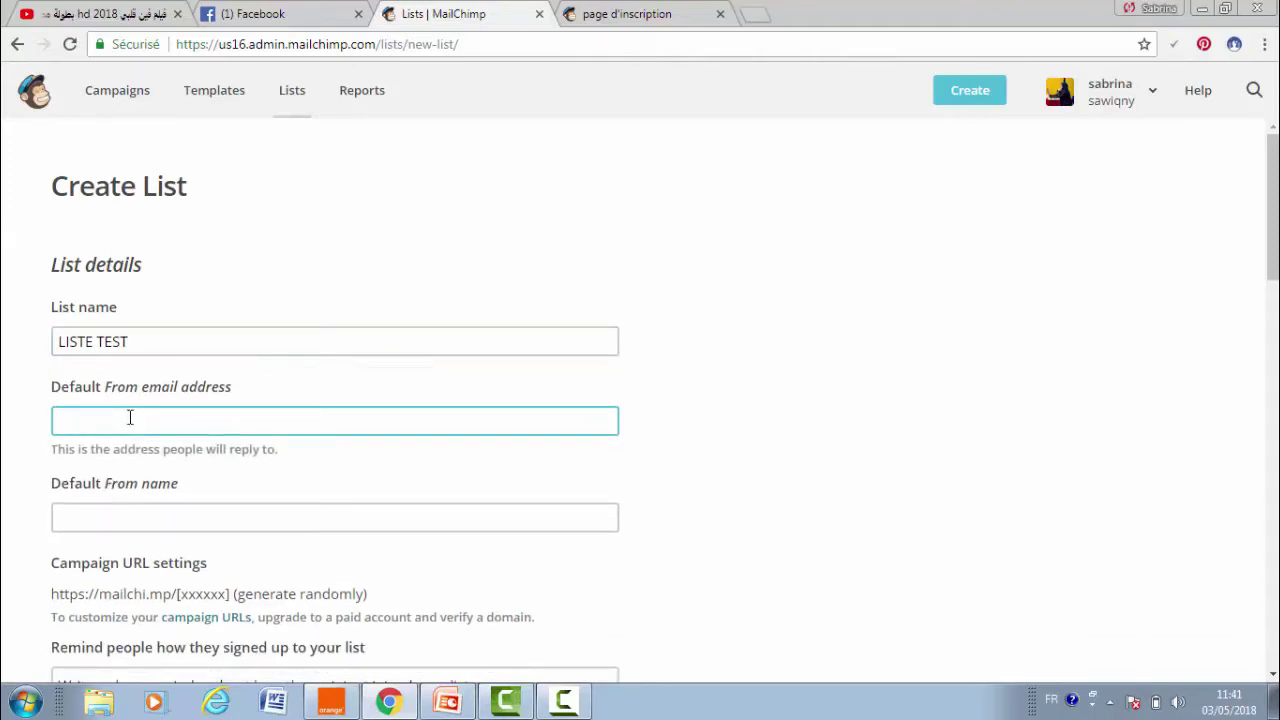
left_click(134, 500)
left_click(151, 506)
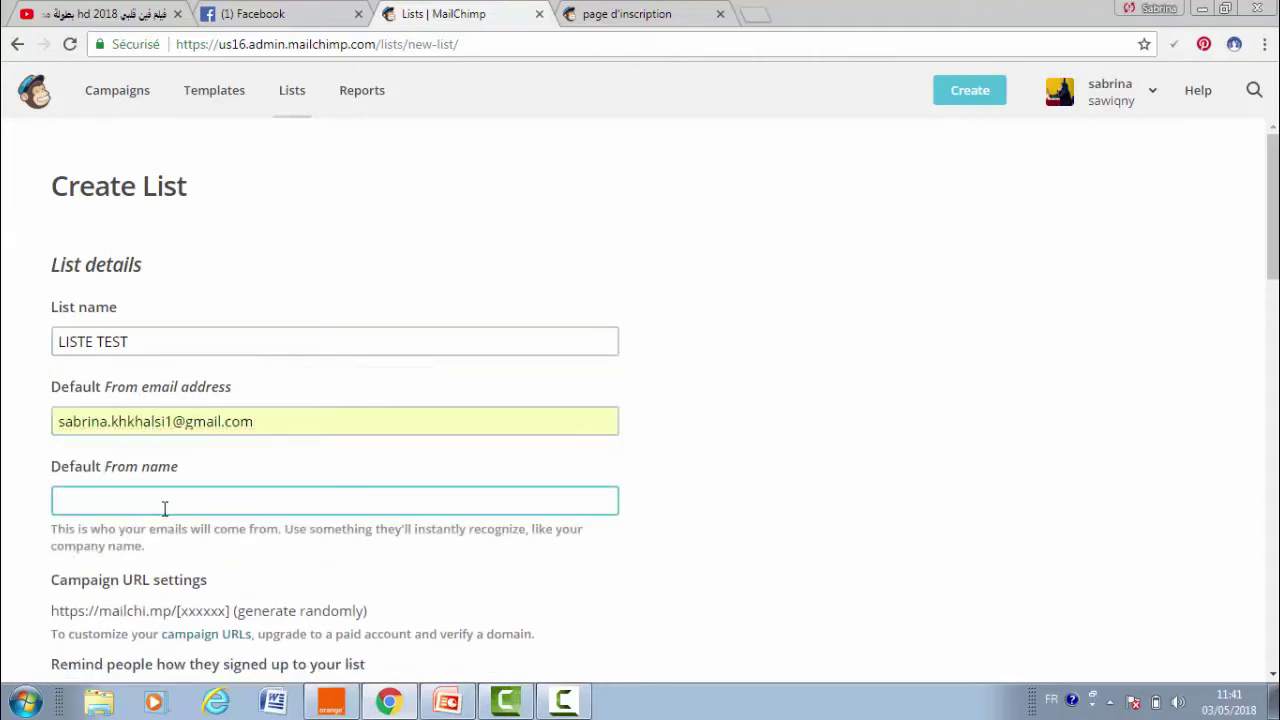
left_click(184, 532)
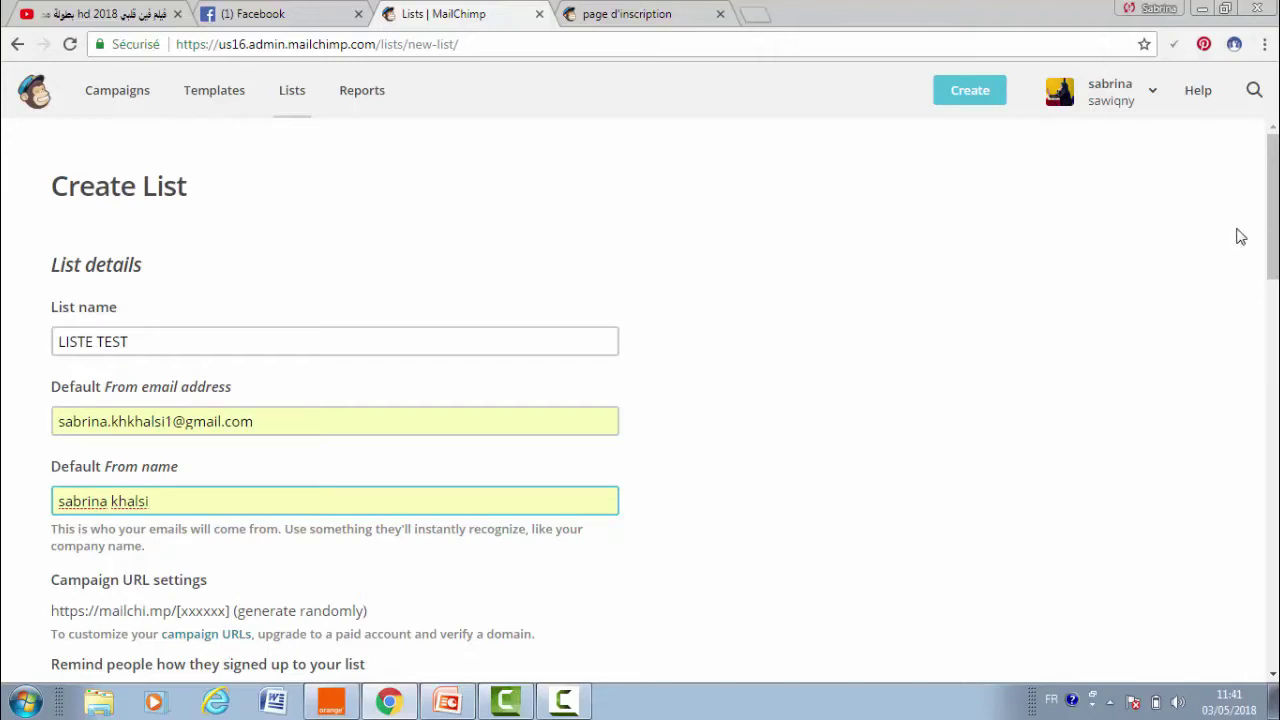
- Type the reminder 'SALUT ? vous étes inscri dans le newsletters de coach' plus the coach's name
left_click_drag(1272, 233, 1272, 303)
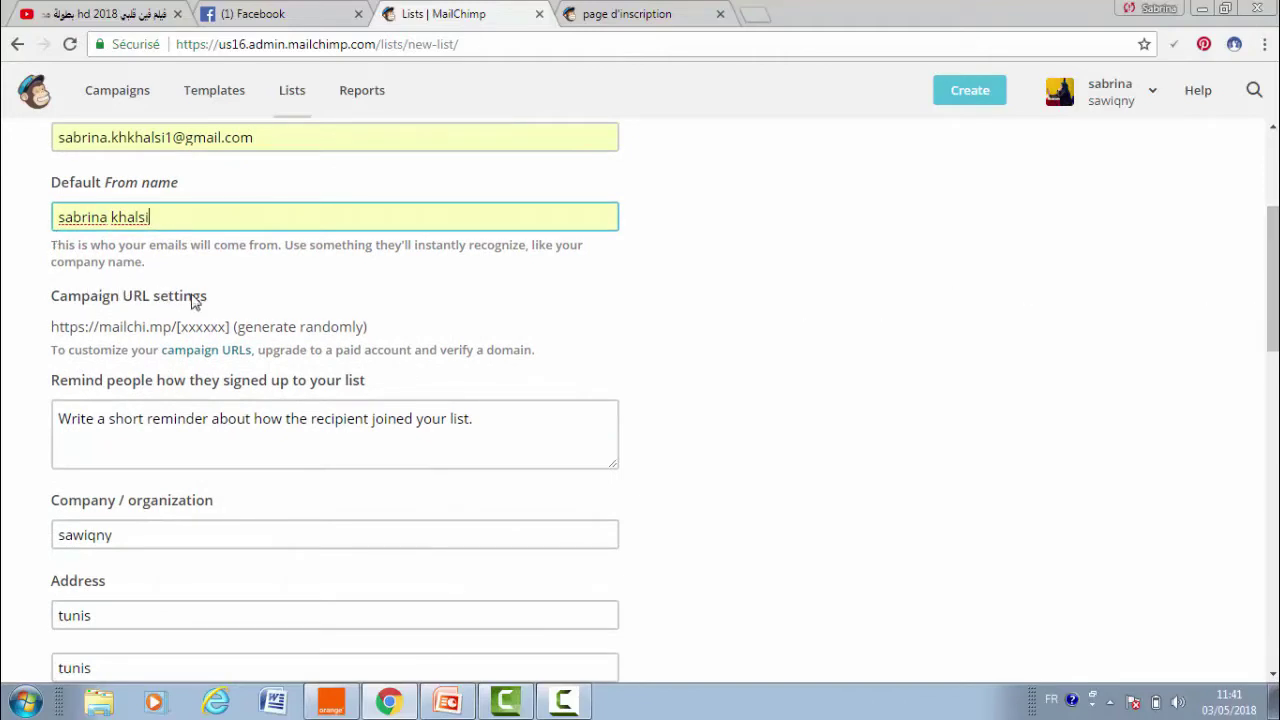
left_click(138, 422)
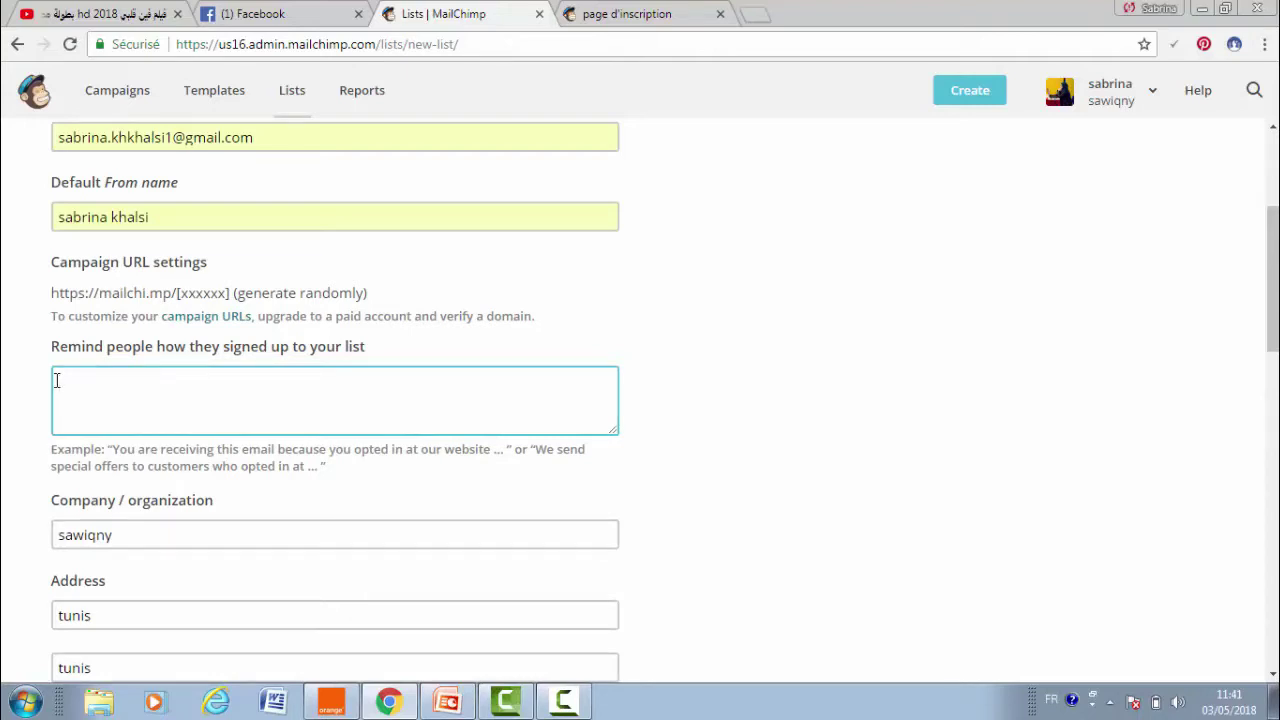
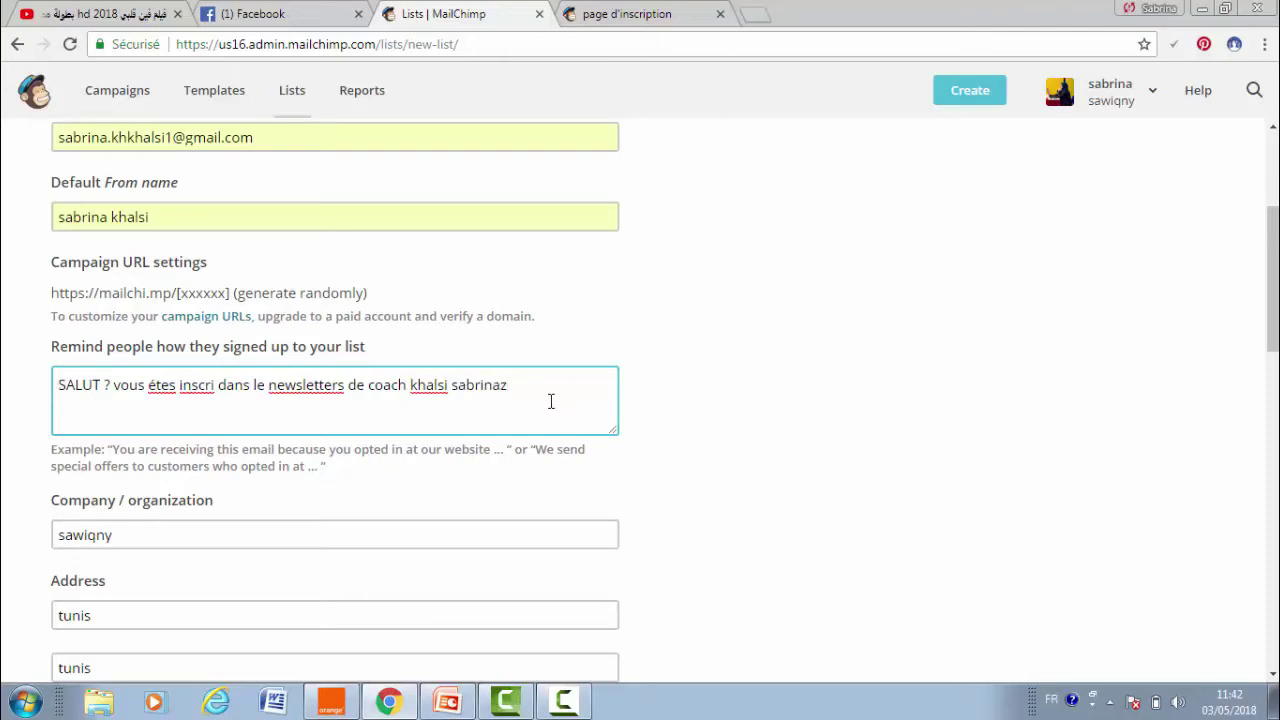
key("BackSpace")
- Use spellcheck suggestions to correct 'newsletters' to 'newsletter' and 'étes' to 'êtes'
right_click(316, 392)
left_click(324, 398)
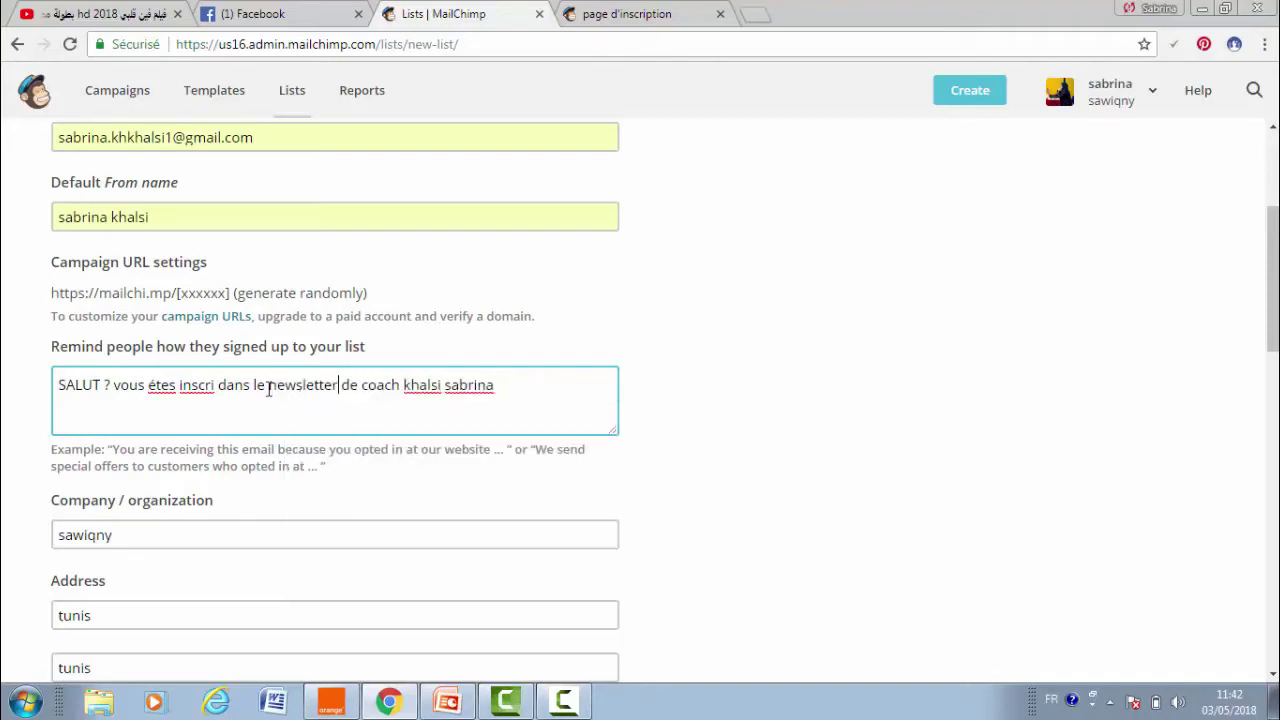
right_click(161, 389)
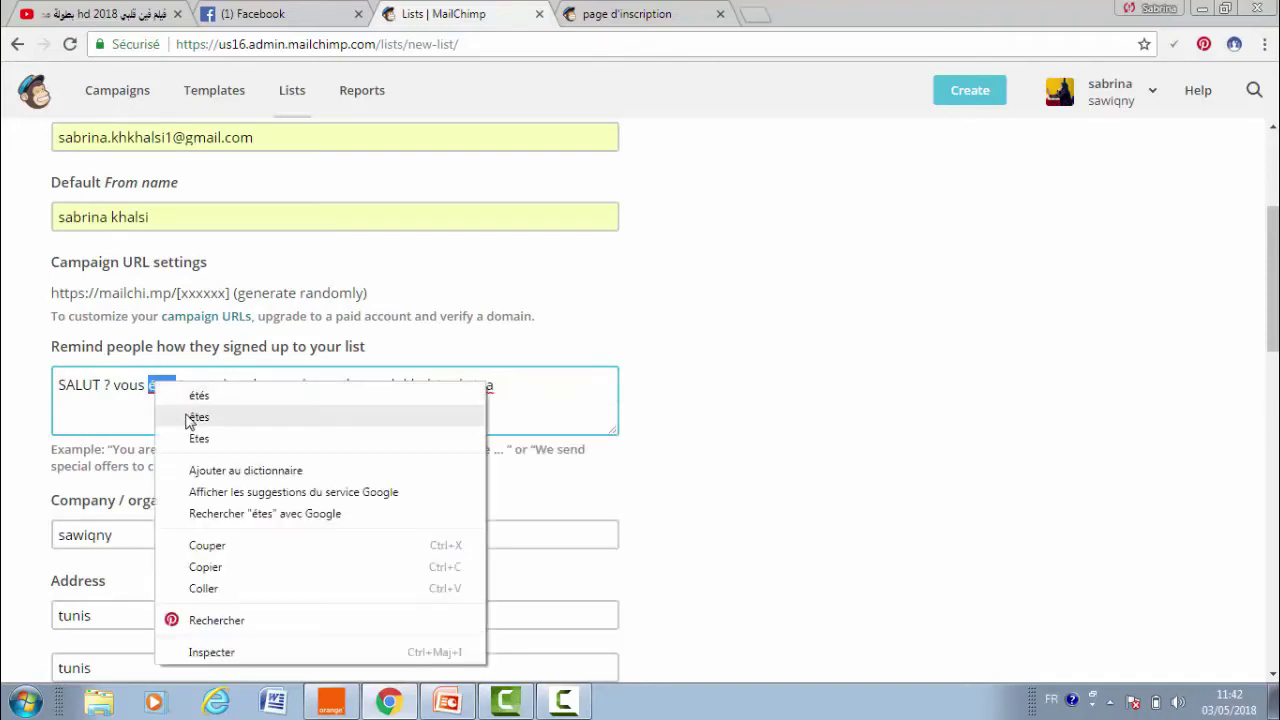
left_click(196, 417)
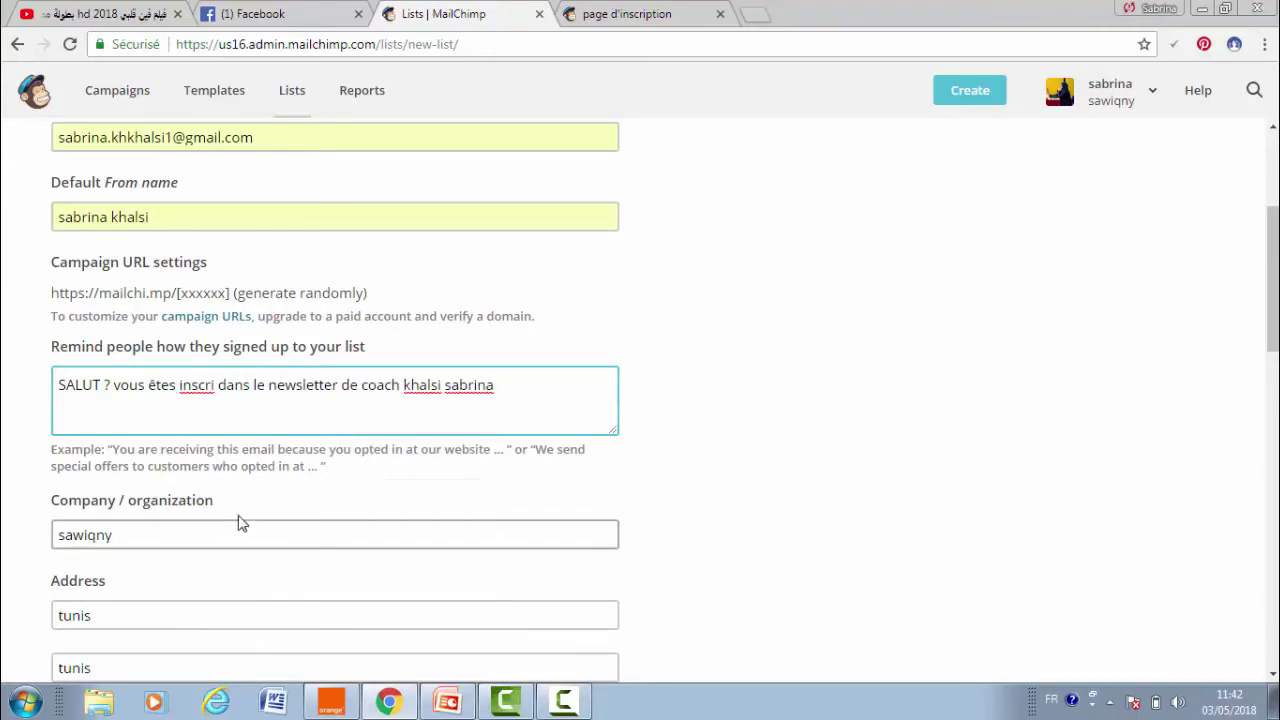
- Tick Enable double opt-in and Daily summary, then save the LISTE TEST list
key("Tab")
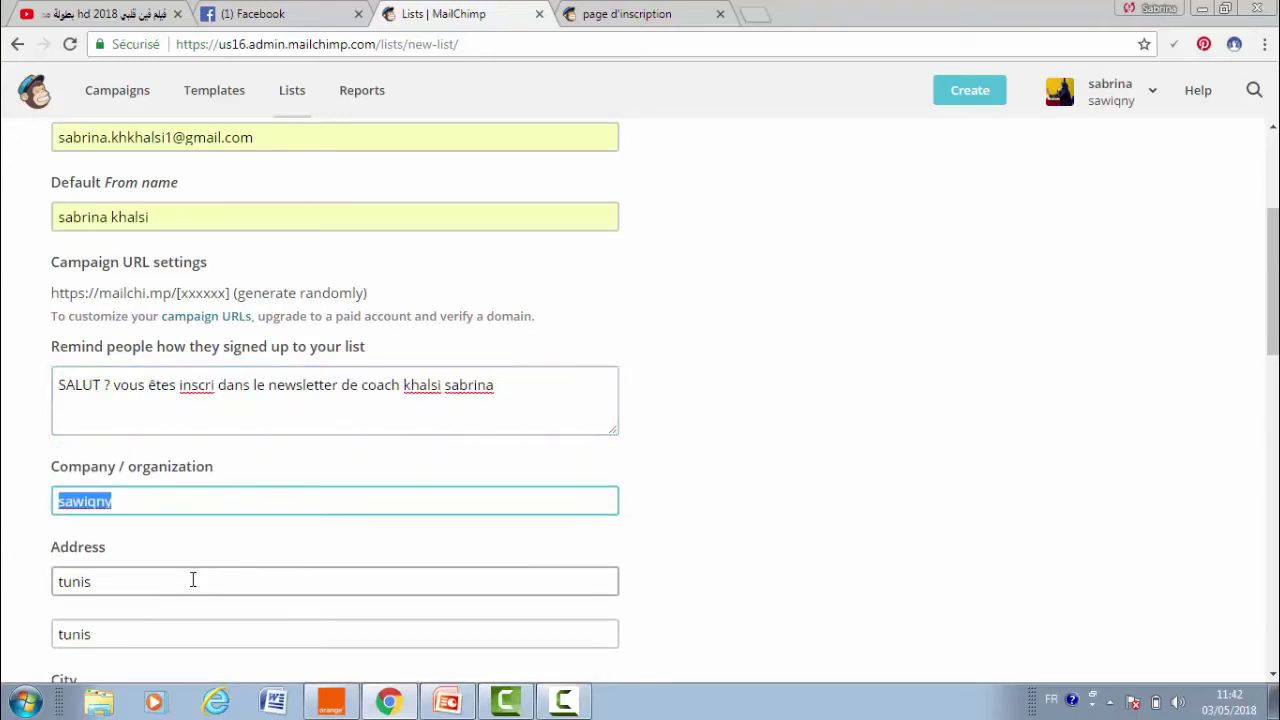
scroll(1070, 470, "down", 3)
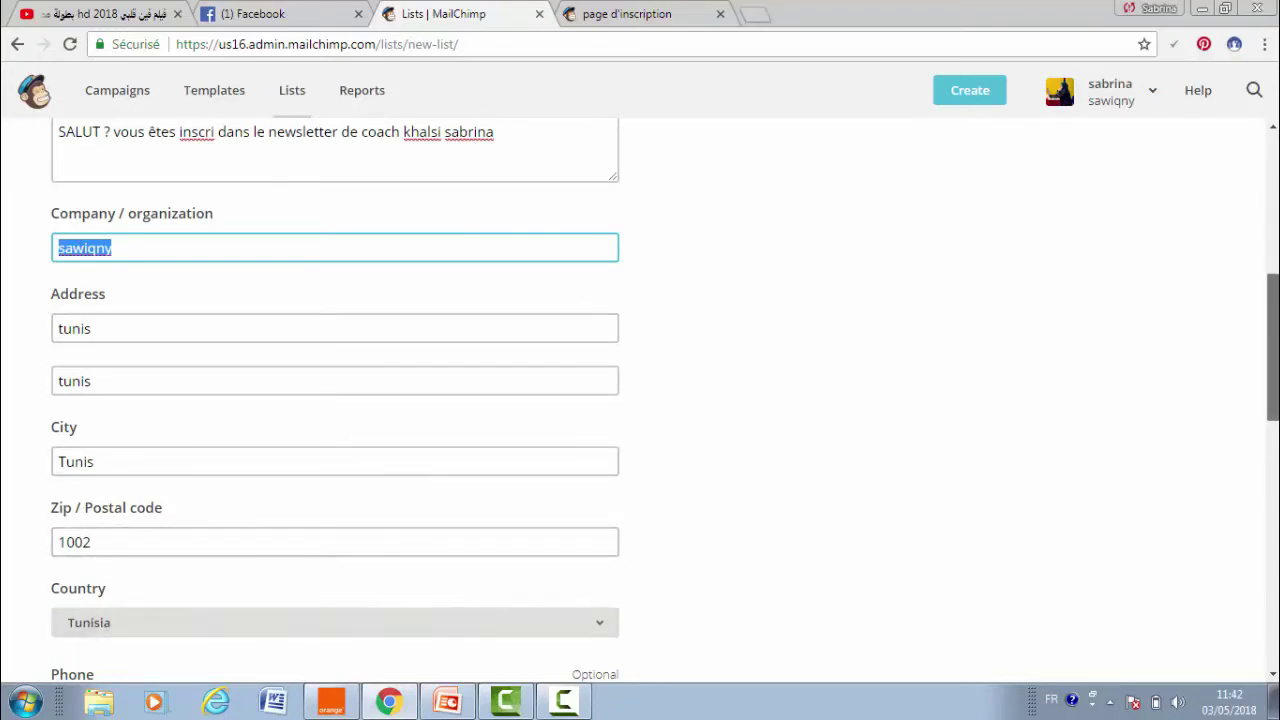
left_click_drag(1272, 350, 1272, 422)
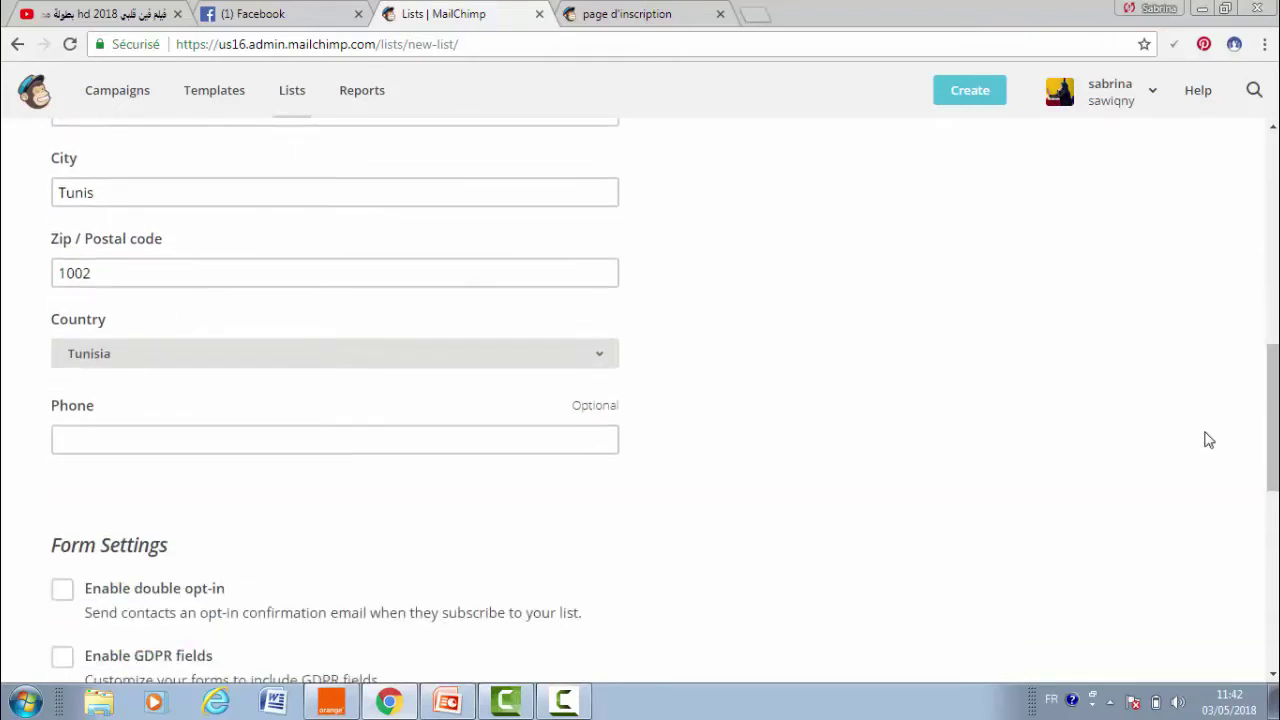
left_click(419, 438)
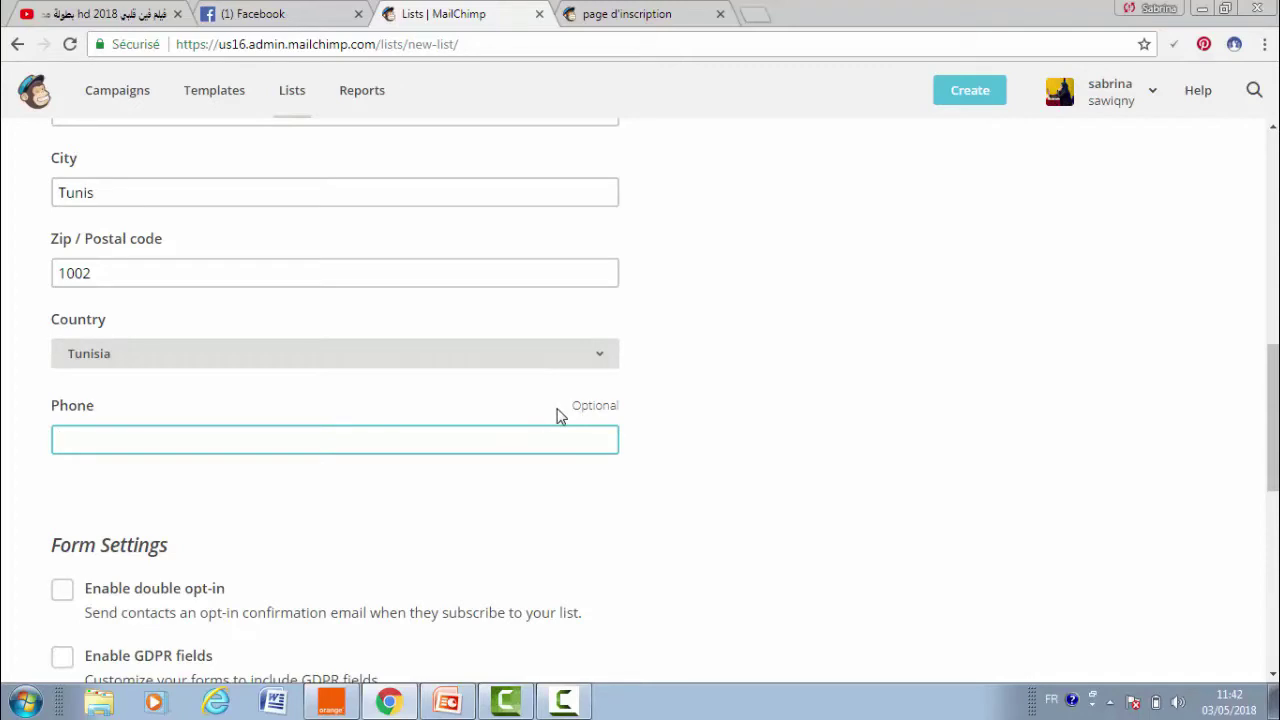
scroll(1148, 388, "down", 2)
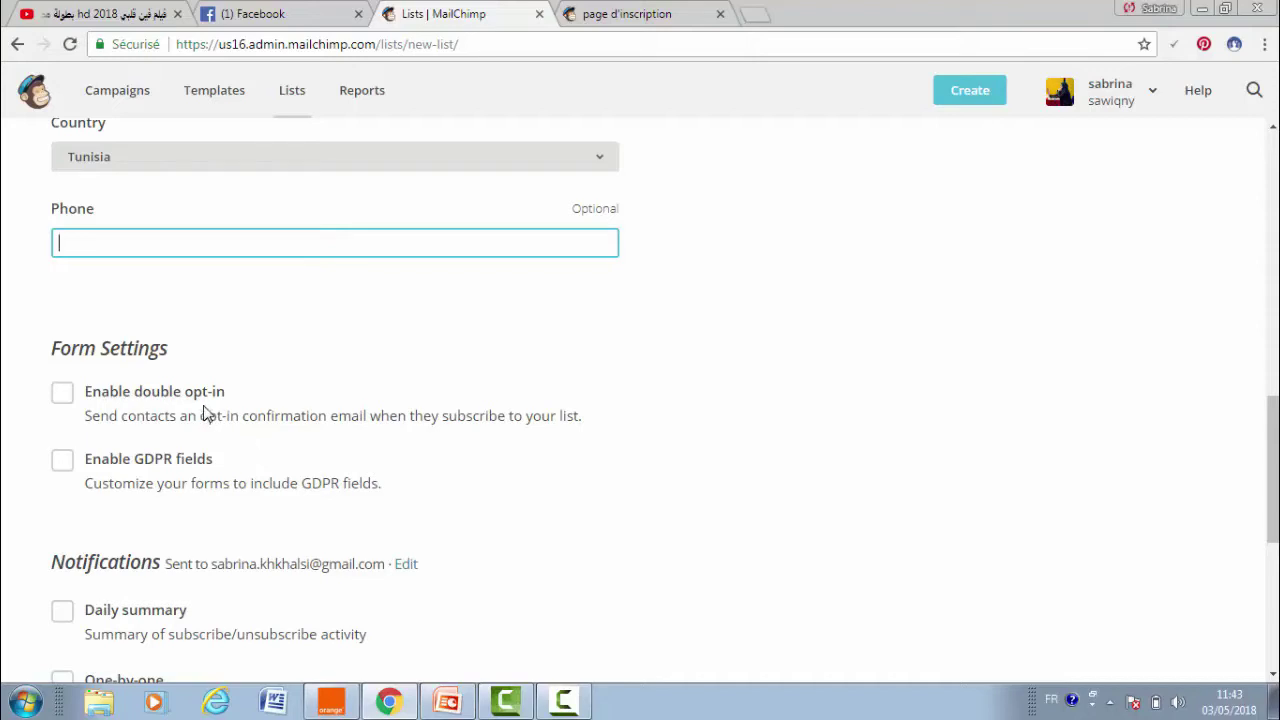
left_click(58, 396)
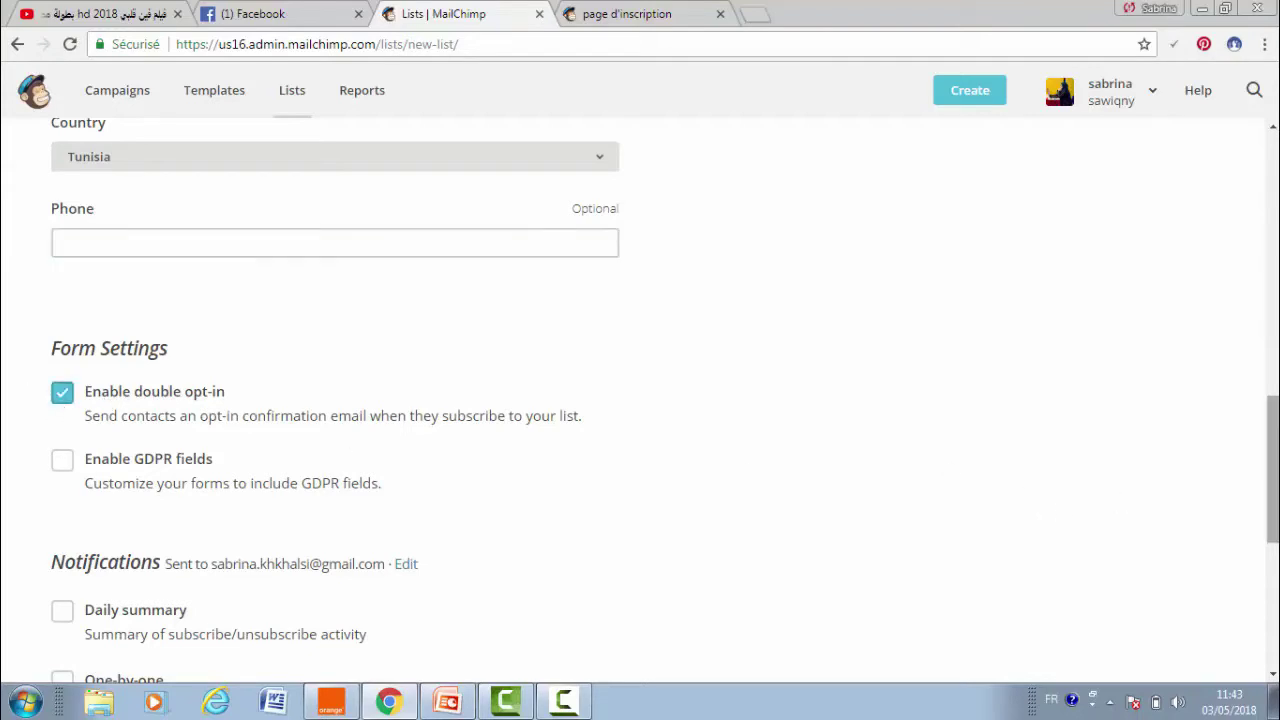
scroll(1040, 512, "down", 3)
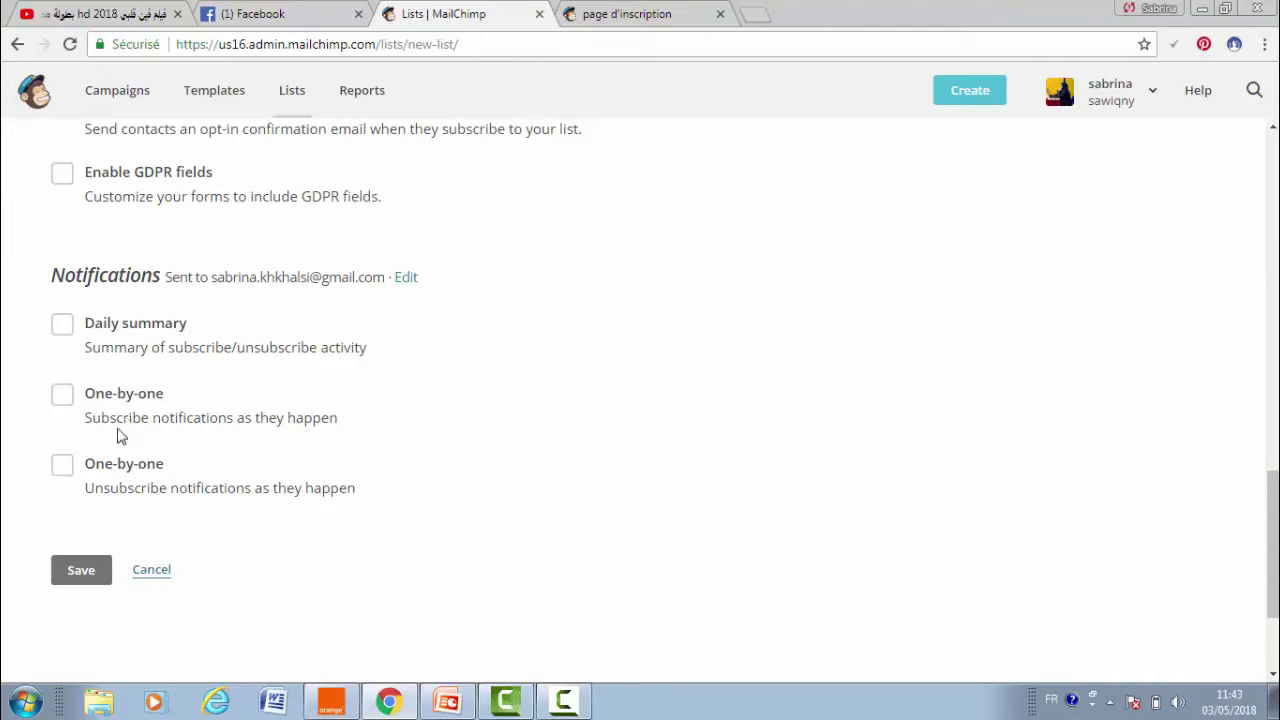
left_click(66, 335)
left_click(103, 570)
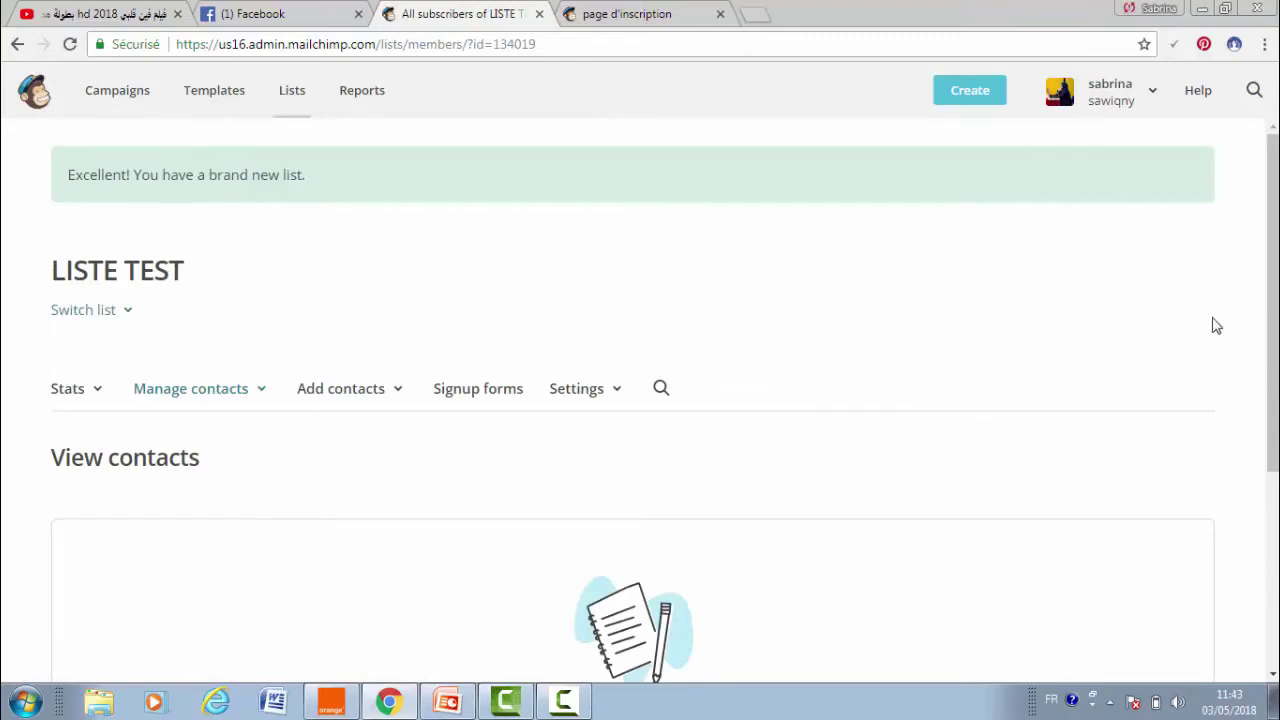
- Open the Add contacts options and the single-subscriber form
scroll(1214, 323, "down", 3)
scroll(1212, 347, "up", 3)
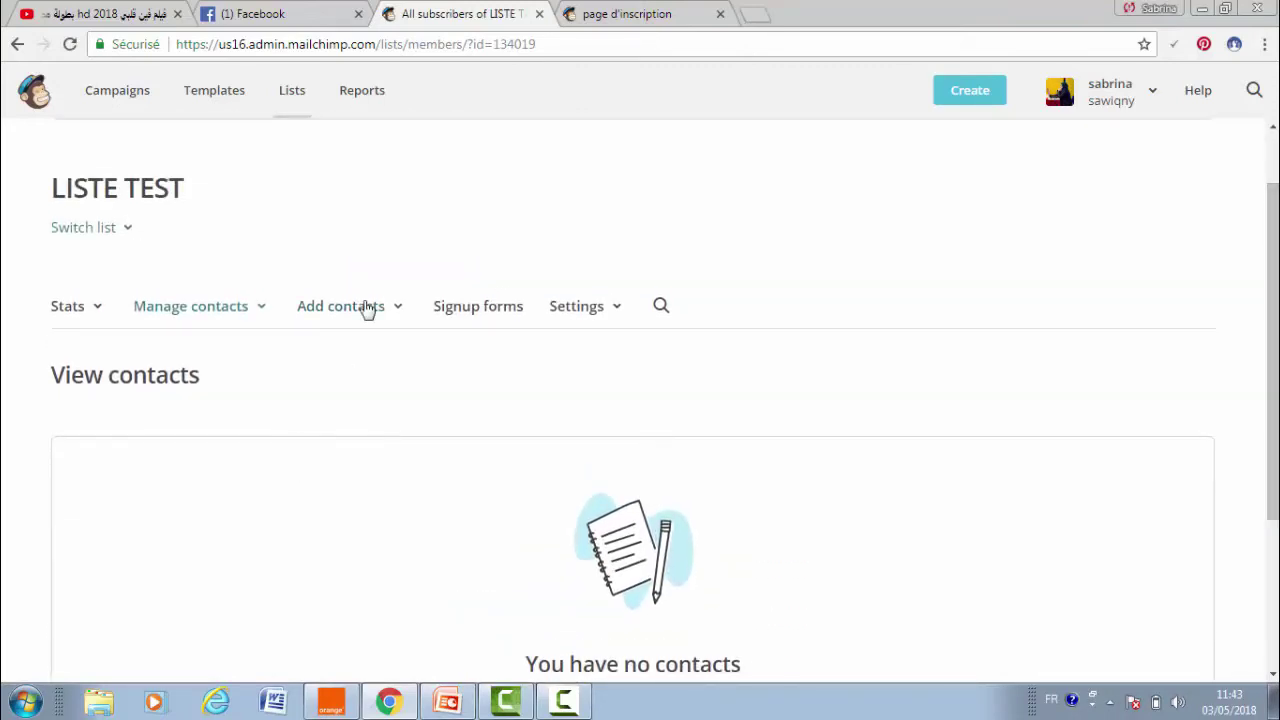
left_click(366, 308)
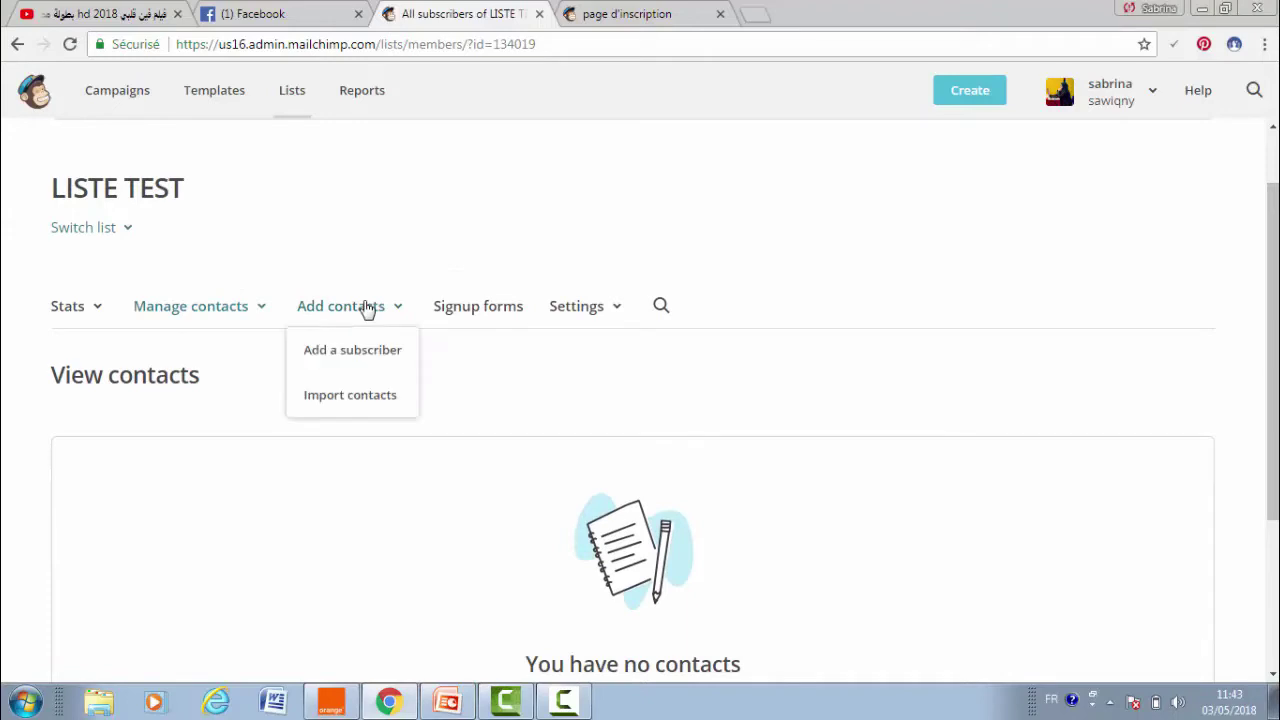
left_click(394, 365)
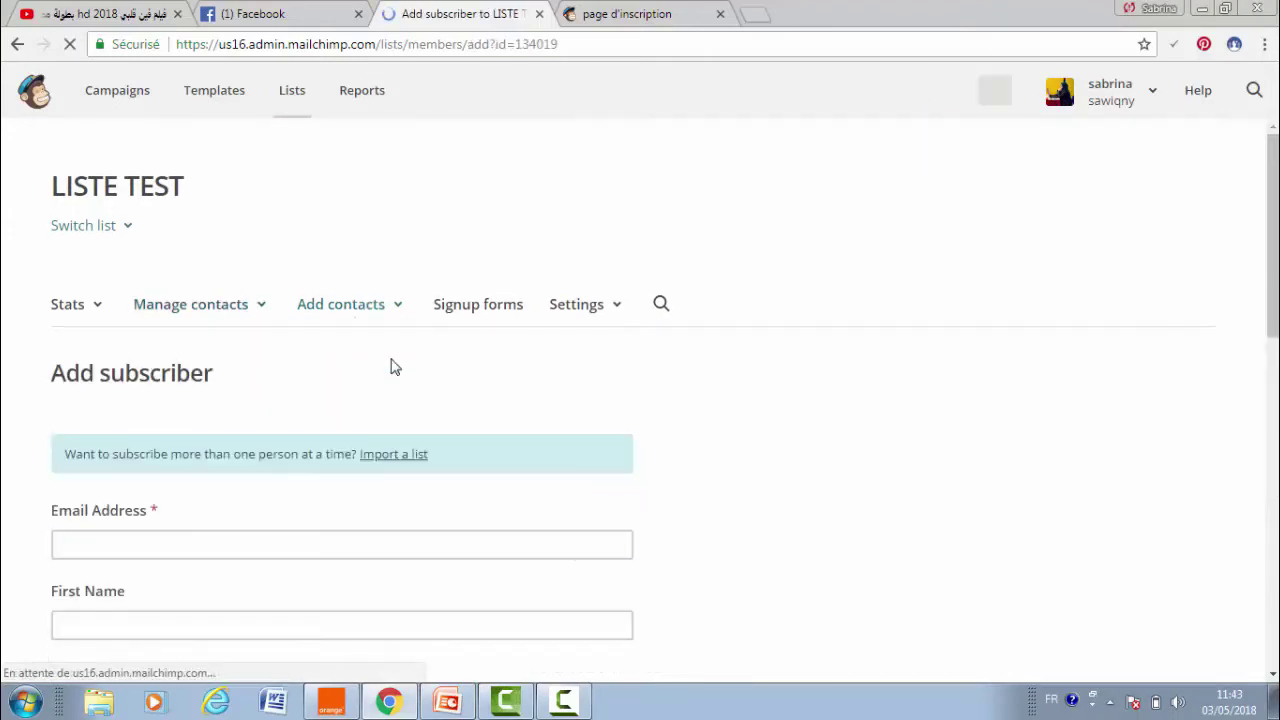
- Open Import contacts, select Copy/paste from file, then return to the list's contacts overview
left_click_drag(1272, 280, 1272, 365)
left_click_drag(1272, 320, 1229, 240)
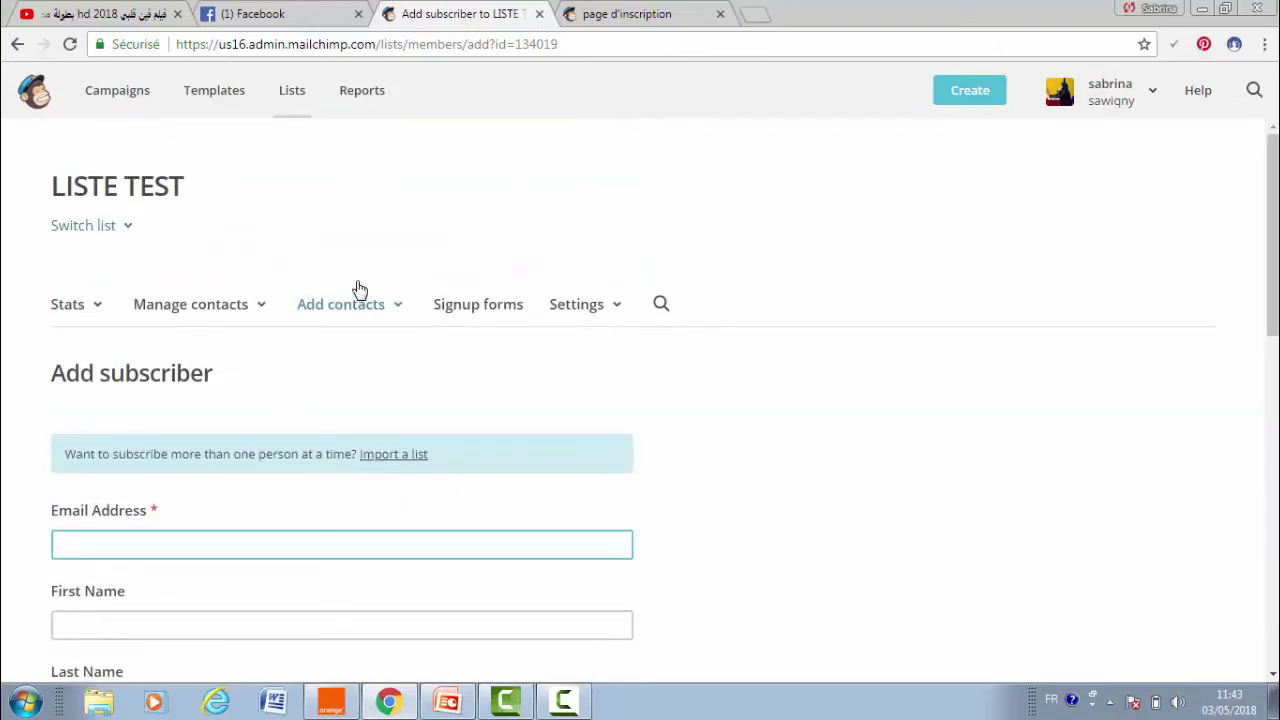
left_click(362, 313)
left_click(375, 400)
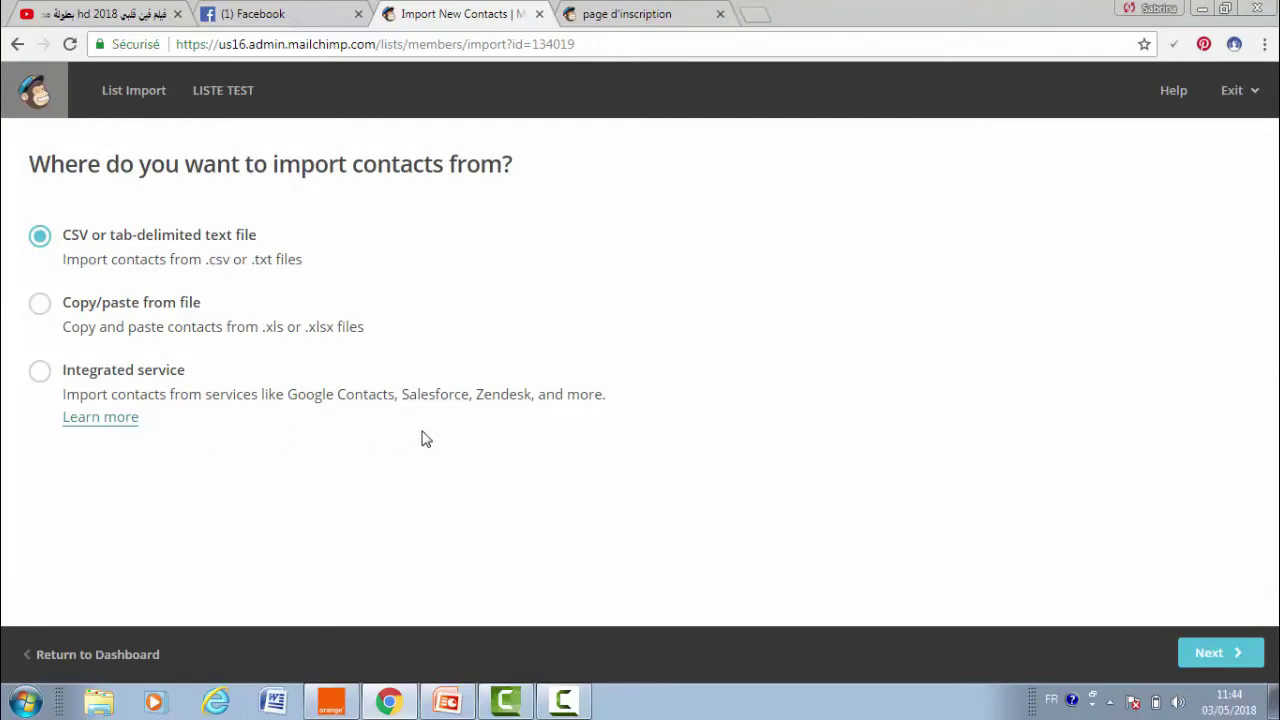
left_click(155, 306)
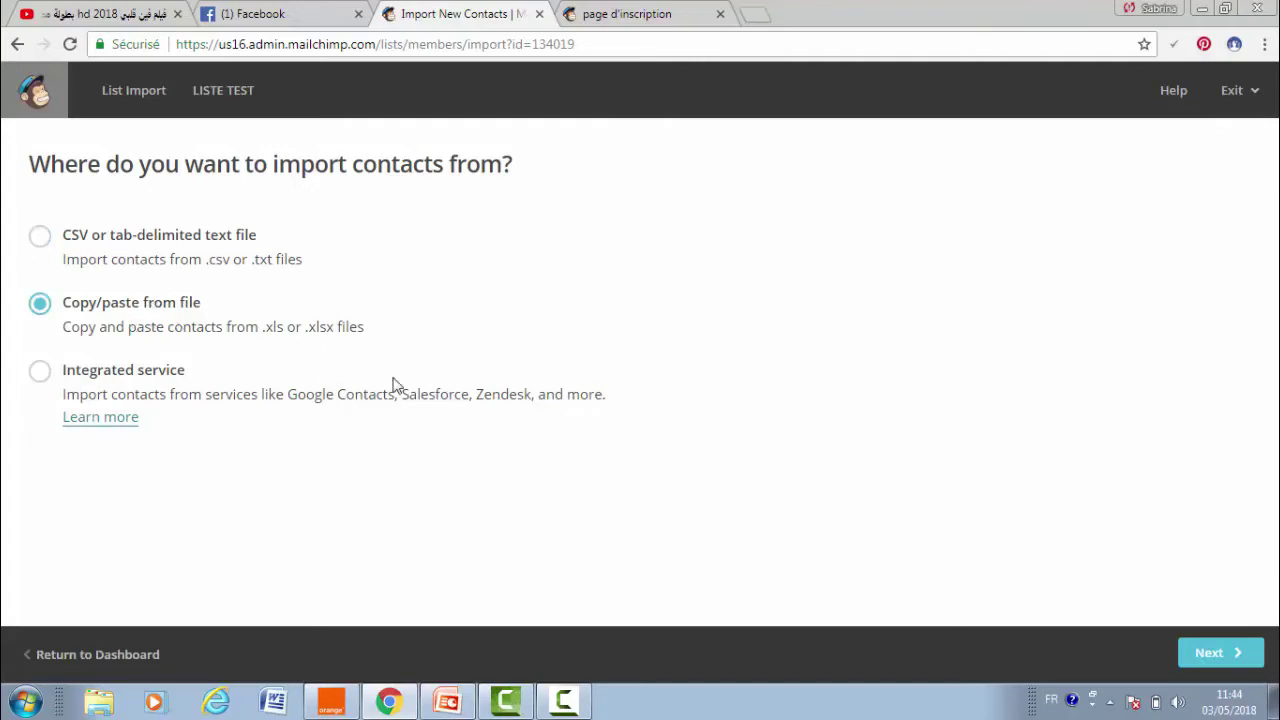
left_click(74, 659)
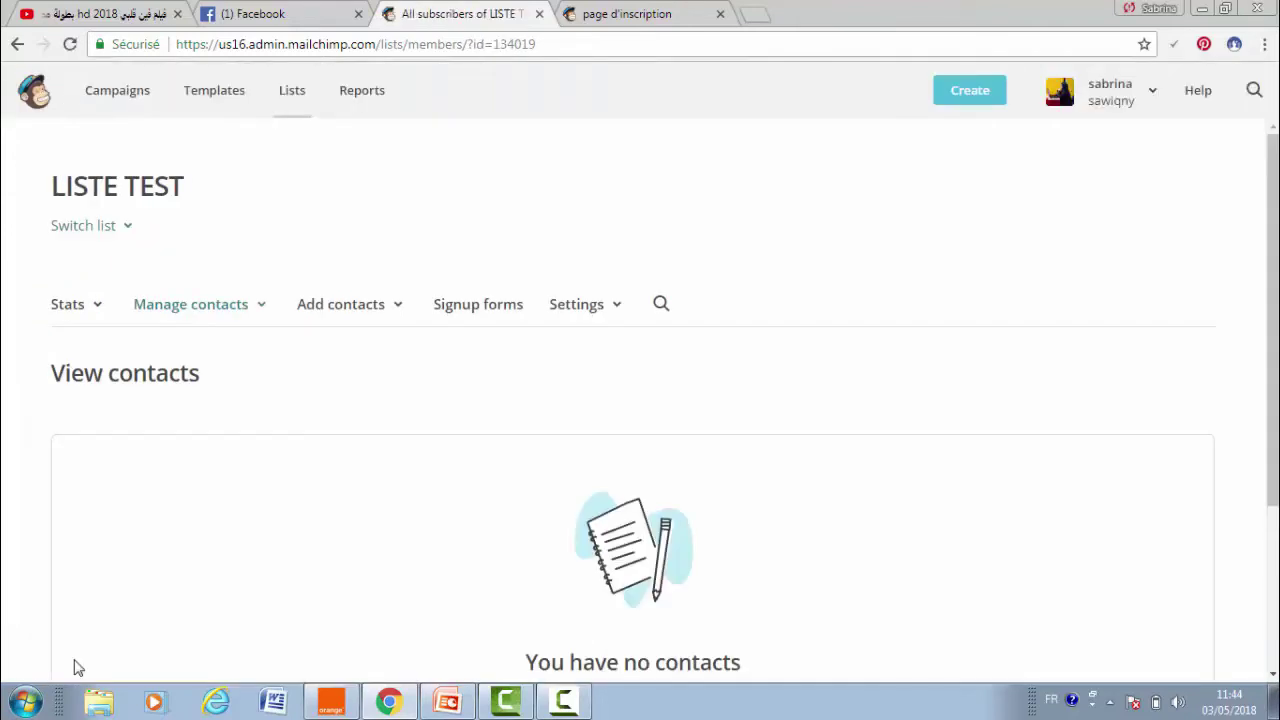
- Open the Add a subscriber form and enter the subscriber's email address and first name
left_click(316, 305)
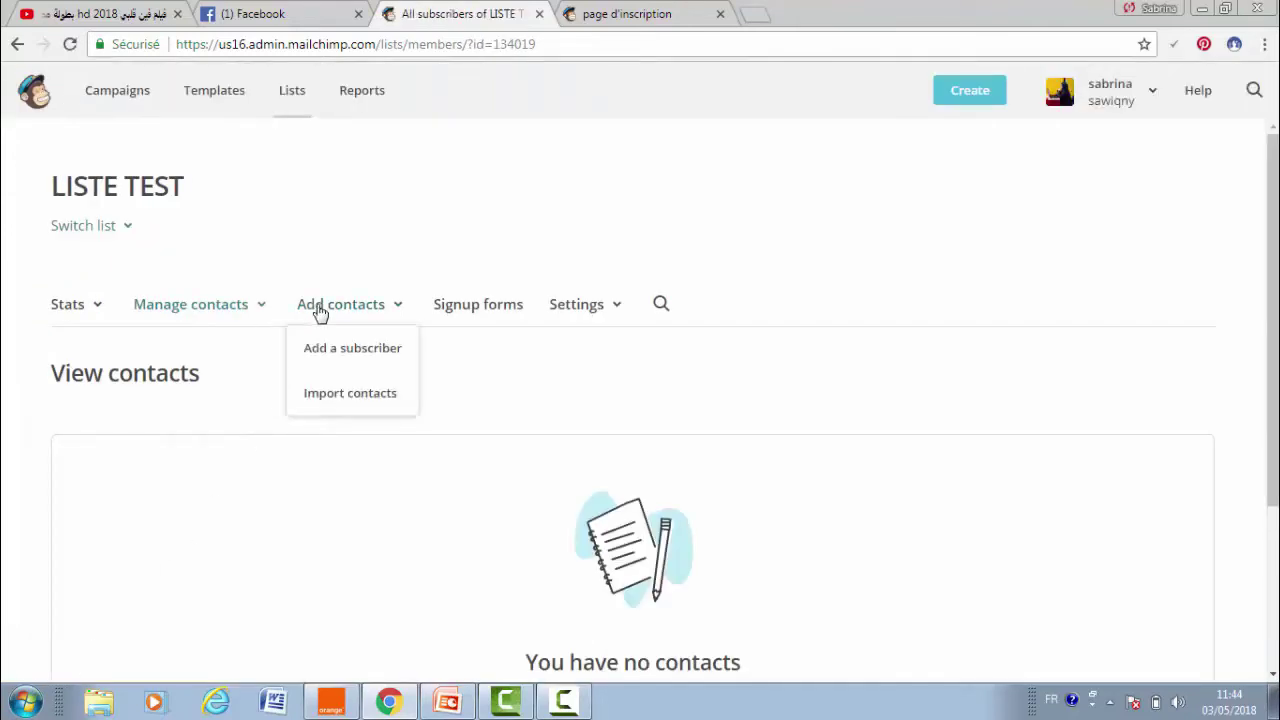
left_click(333, 350)
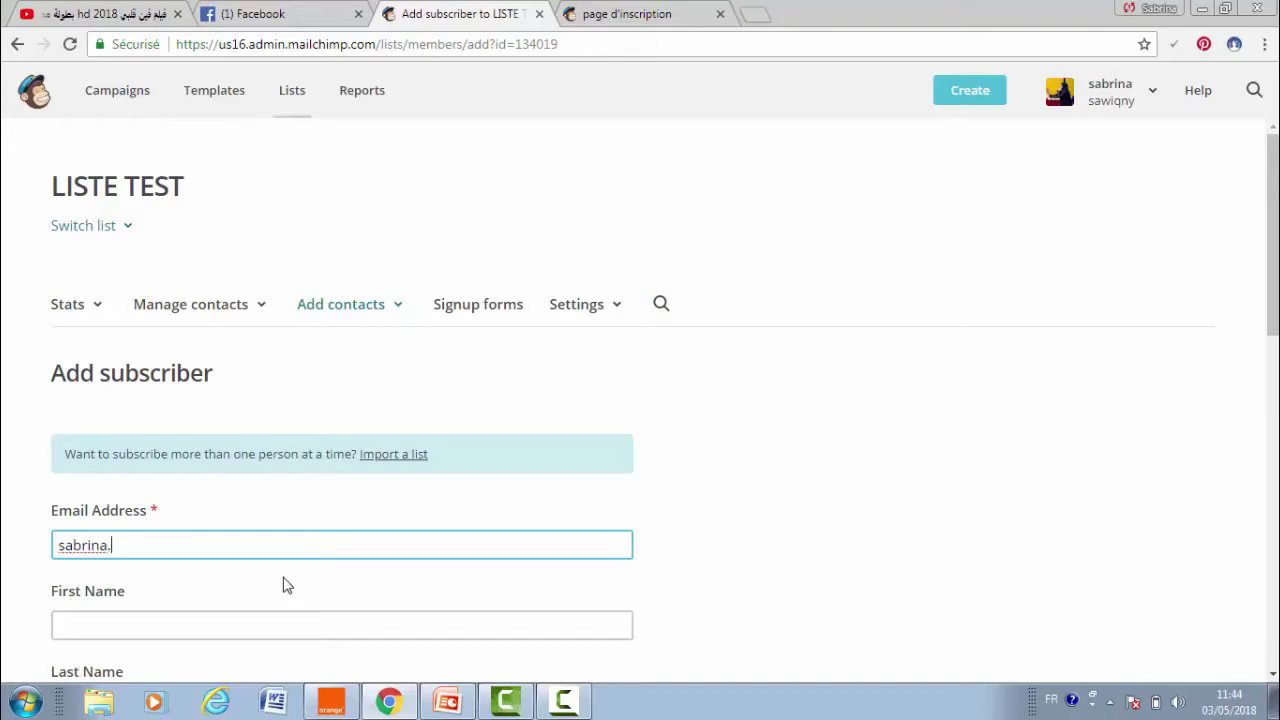
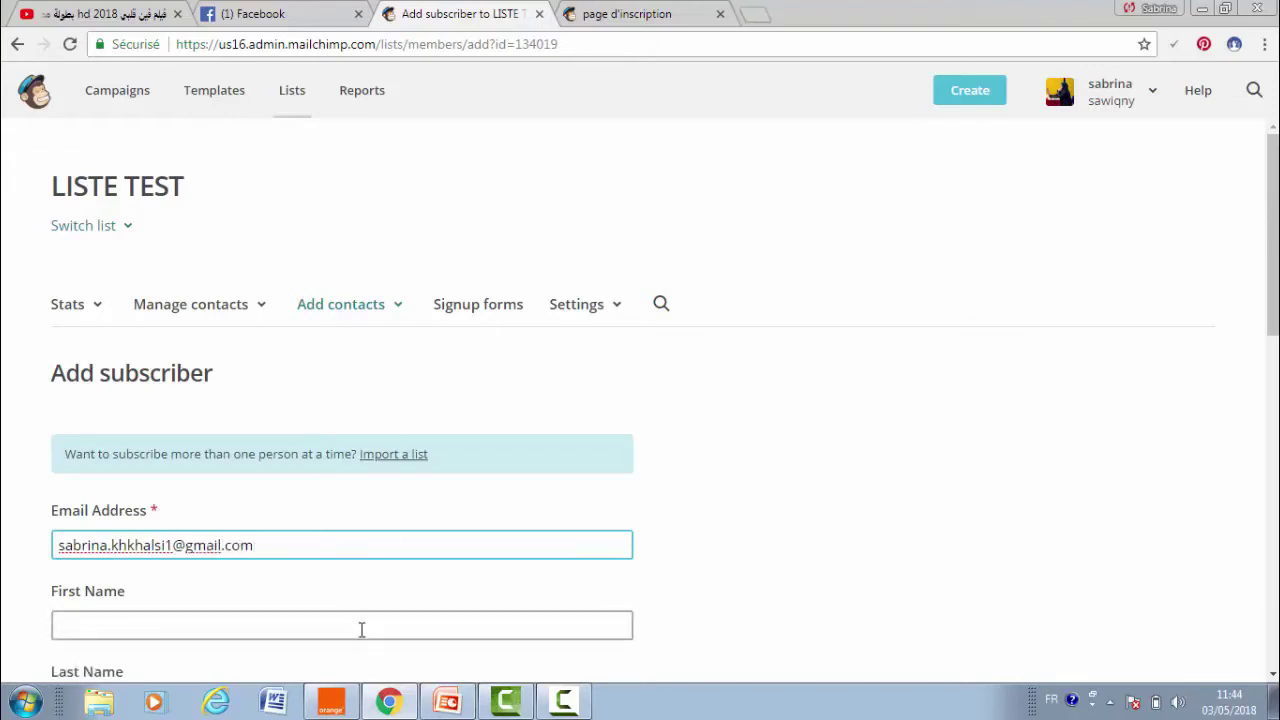
left_click(365, 630)
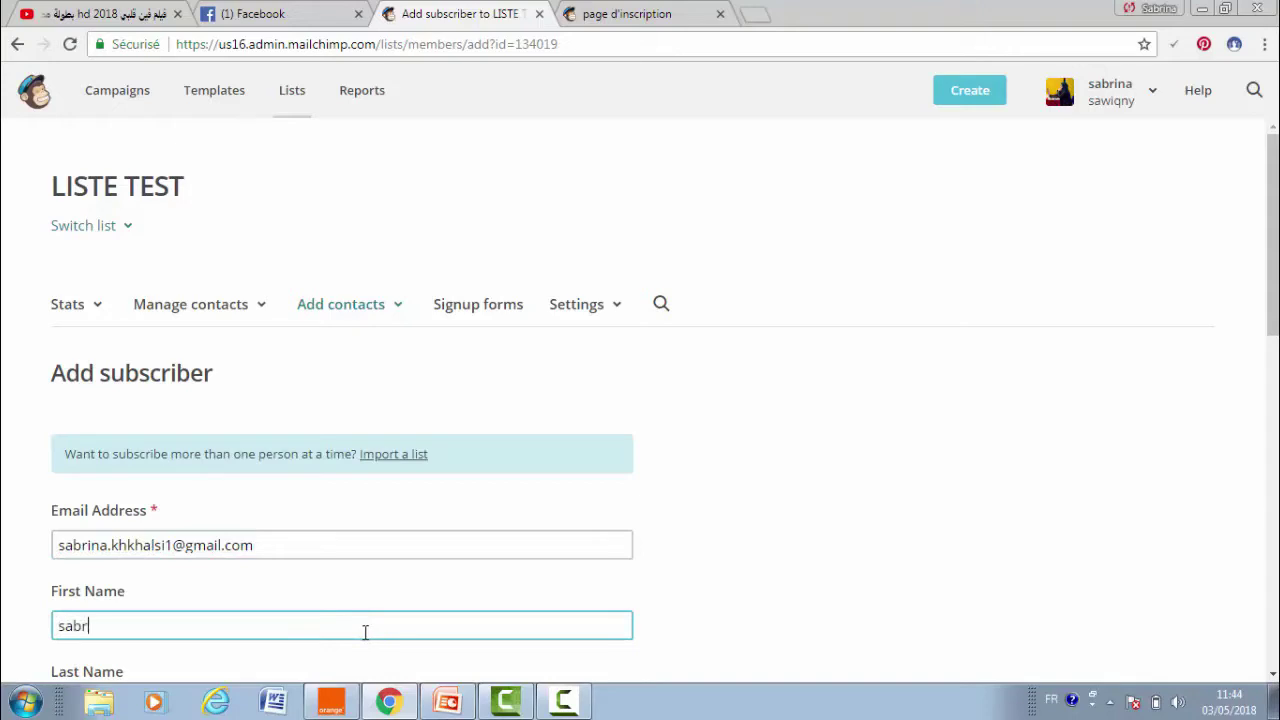
type("sabrina")
scroll(365, 630, "down", 2)
scroll(480, 266, "down", 1)
left_click(170, 455)
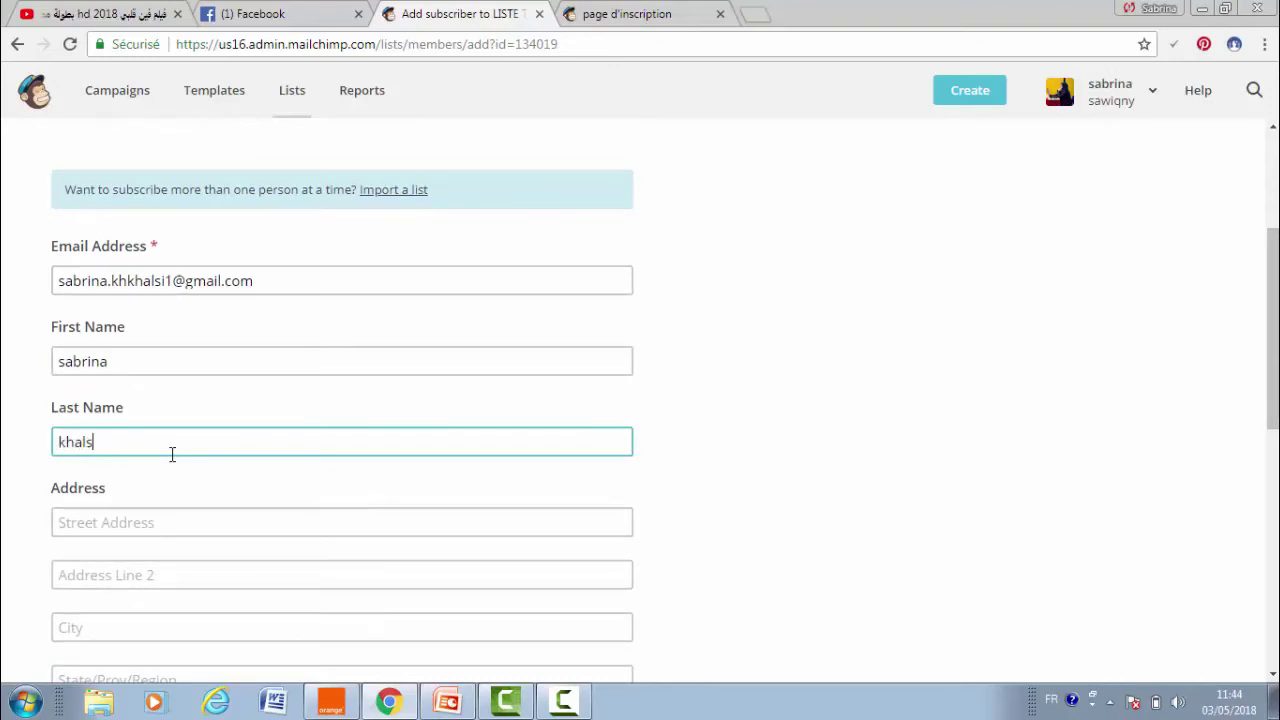
- Fill in the street address, second address line, city and region, accepting the saved autofill
left_click(171, 514)
type("tunis")
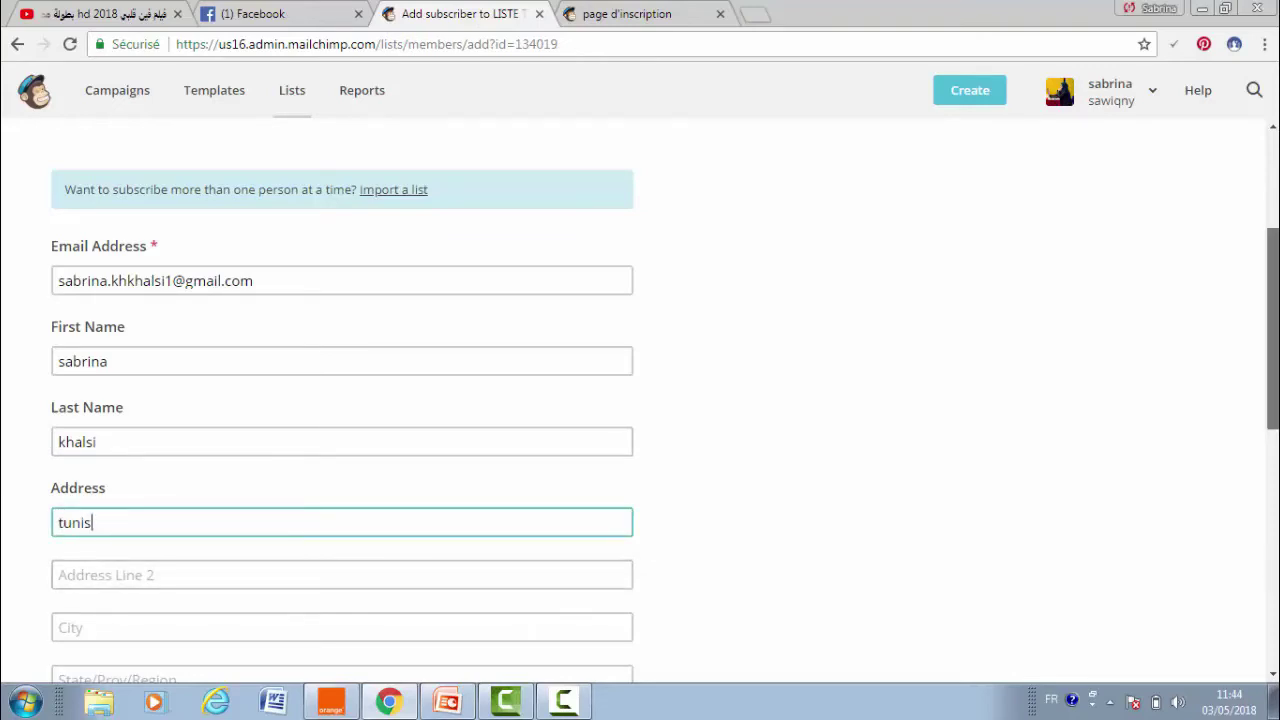
left_click_drag(1272, 330, 1272, 400)
left_click(127, 383)
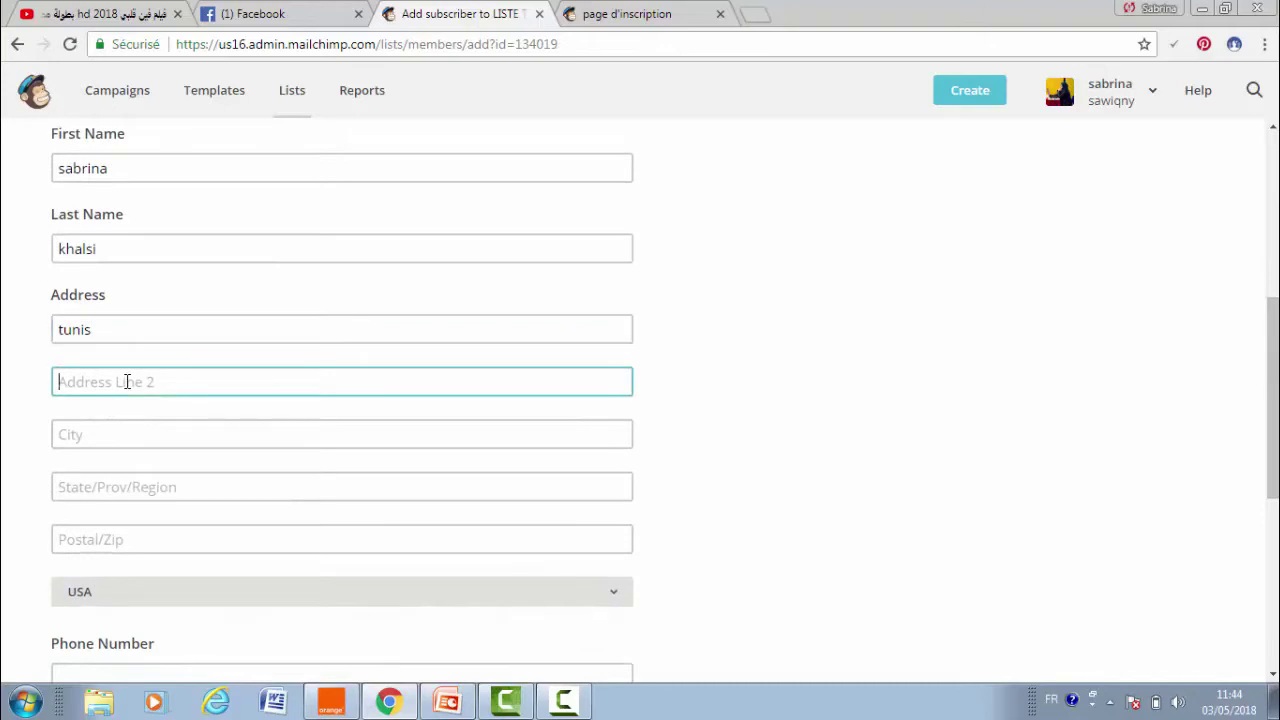
type("tunis")
left_click(148, 431)
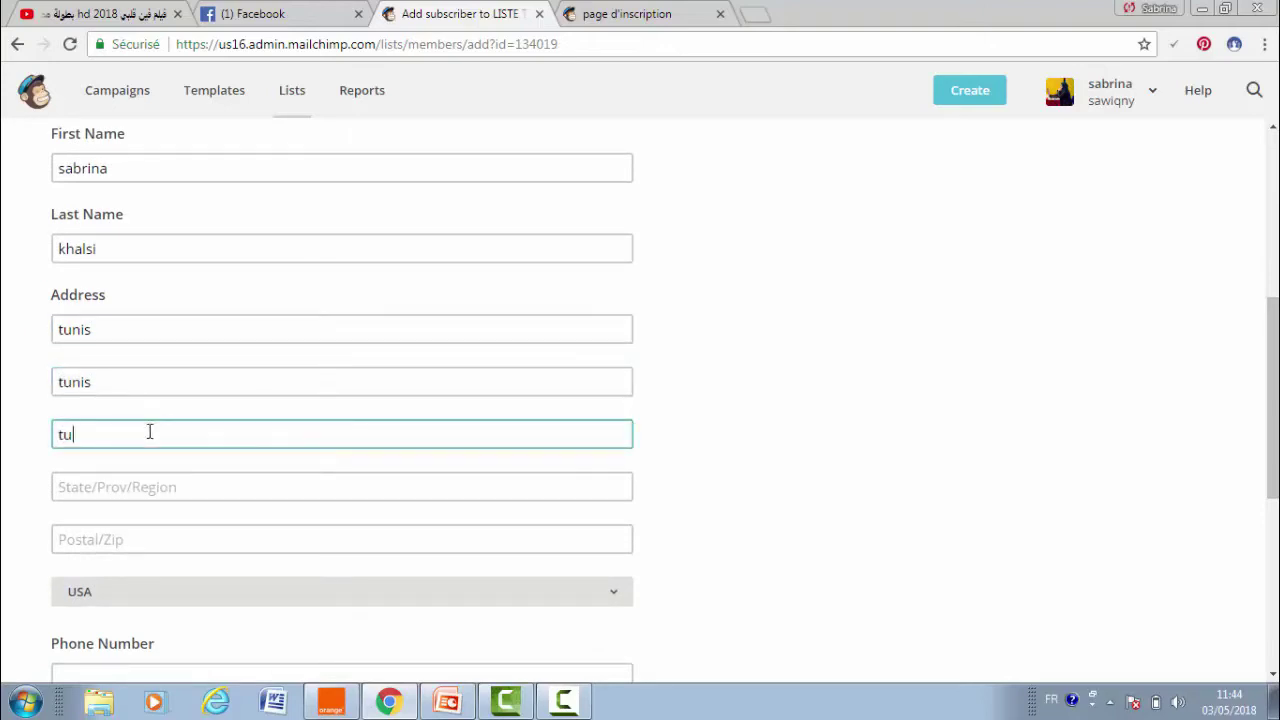
left_click(168, 484)
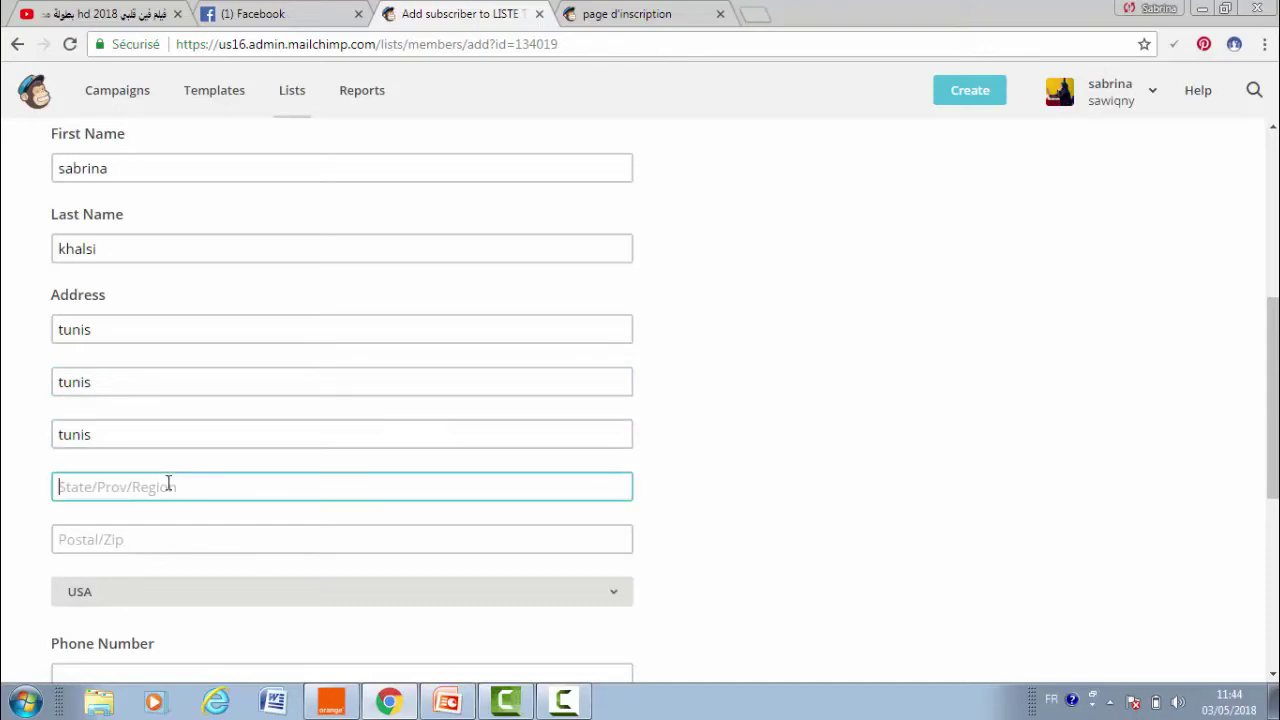
type("tunis")
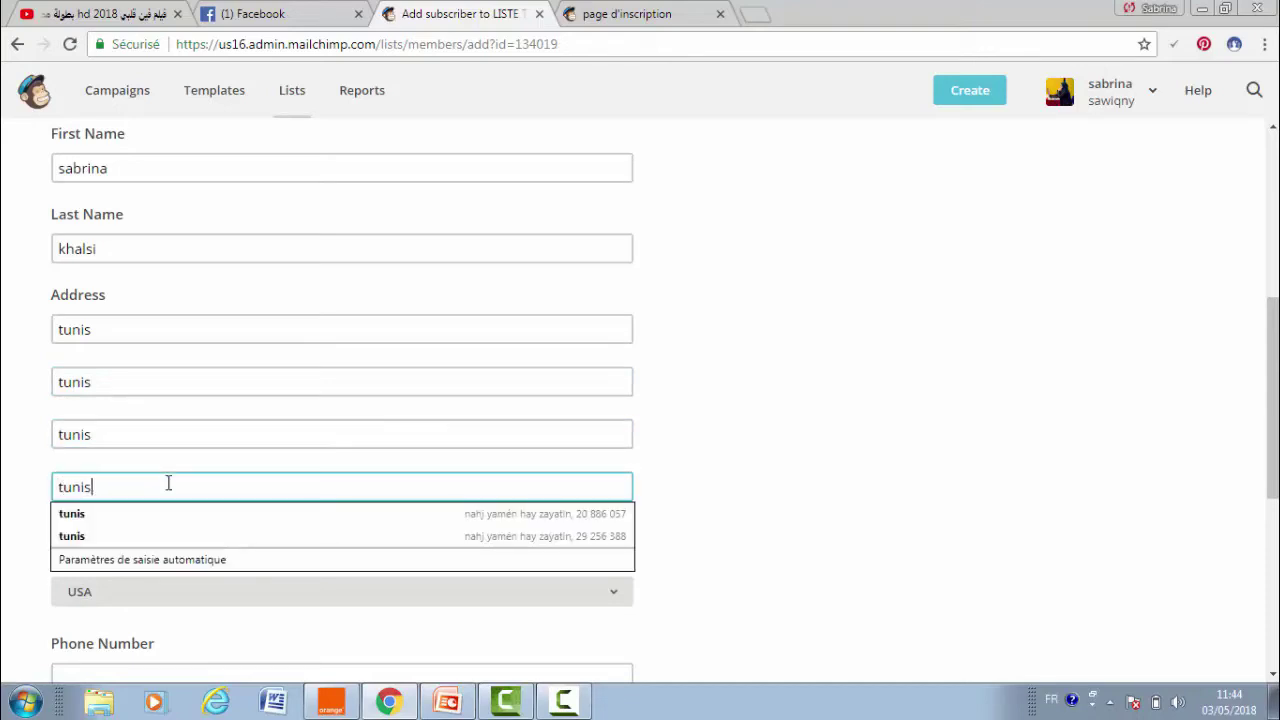
left_click(203, 514)
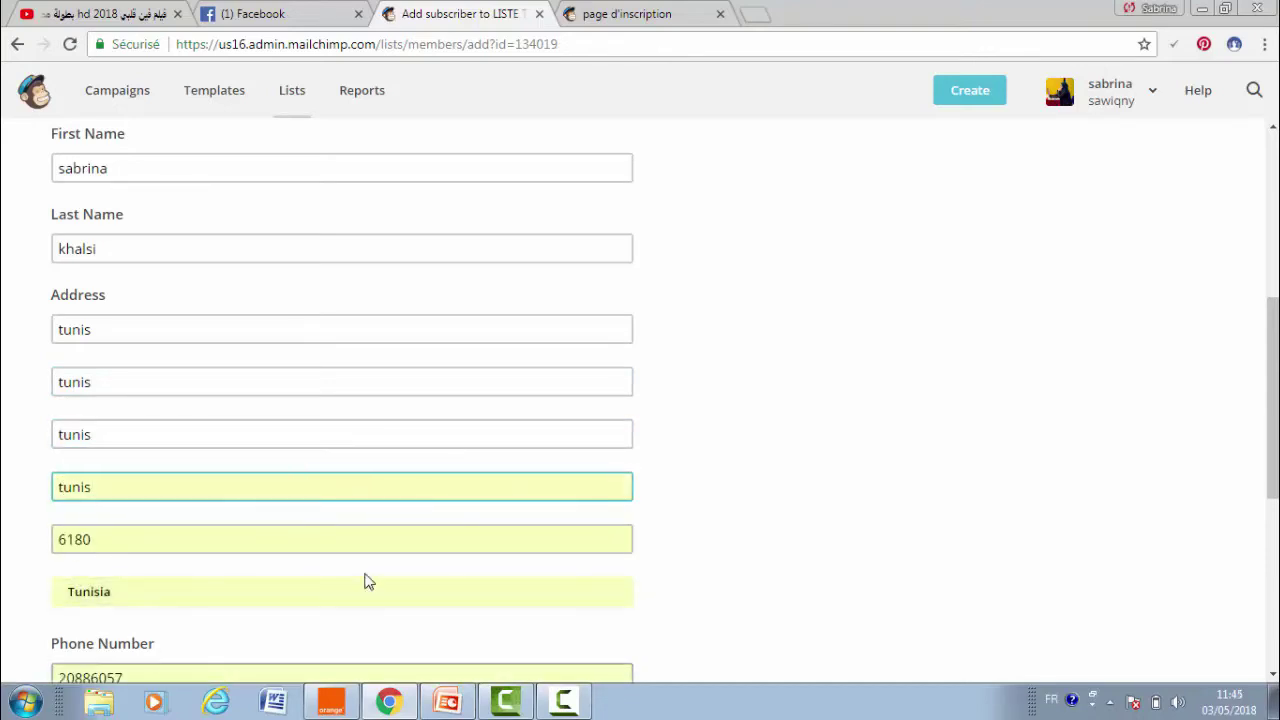
- Check the phone number, tick the email permission box and subscribe the contact
scroll(340, 428, "down", 3)
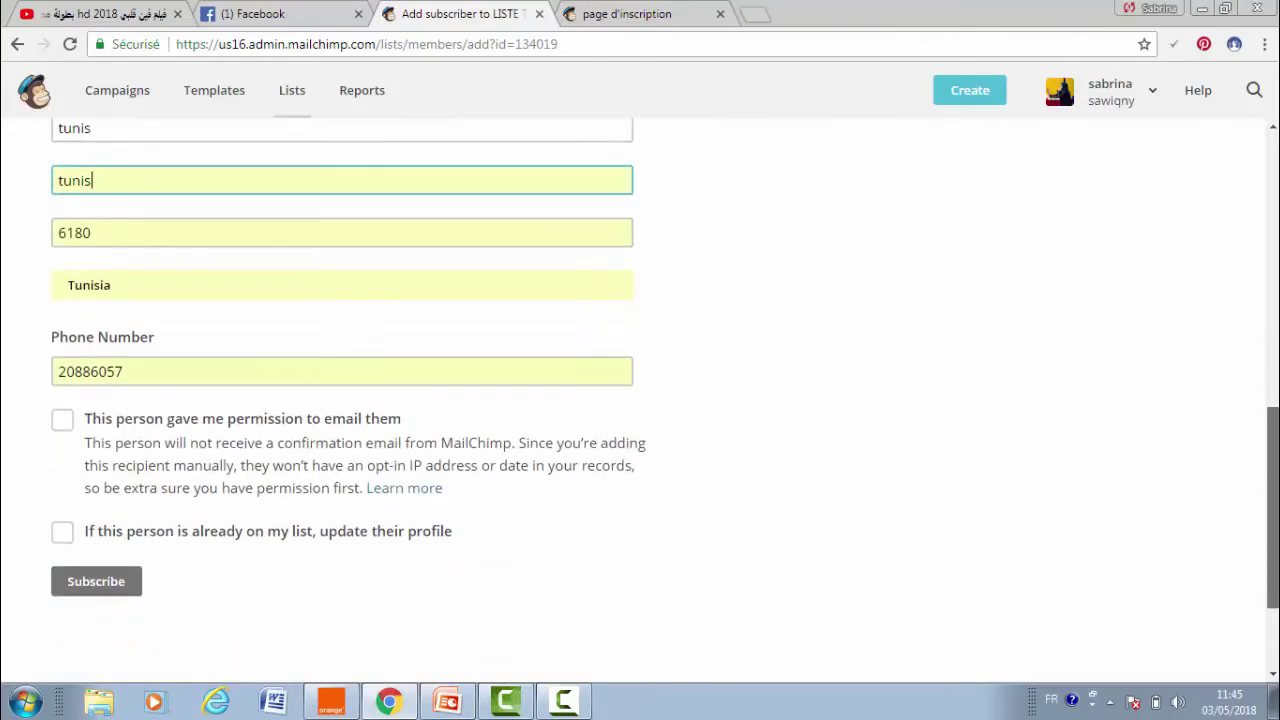
left_click_drag(236, 380, 3, 393)
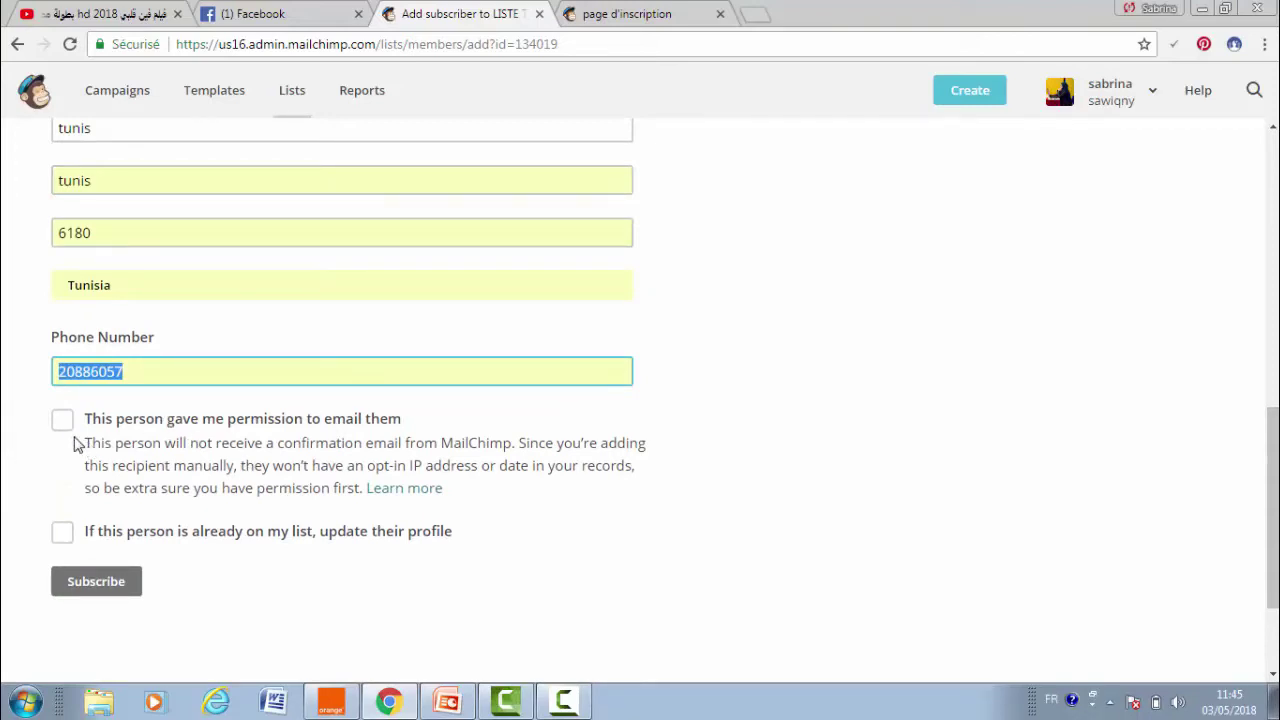
right_click(58, 423)
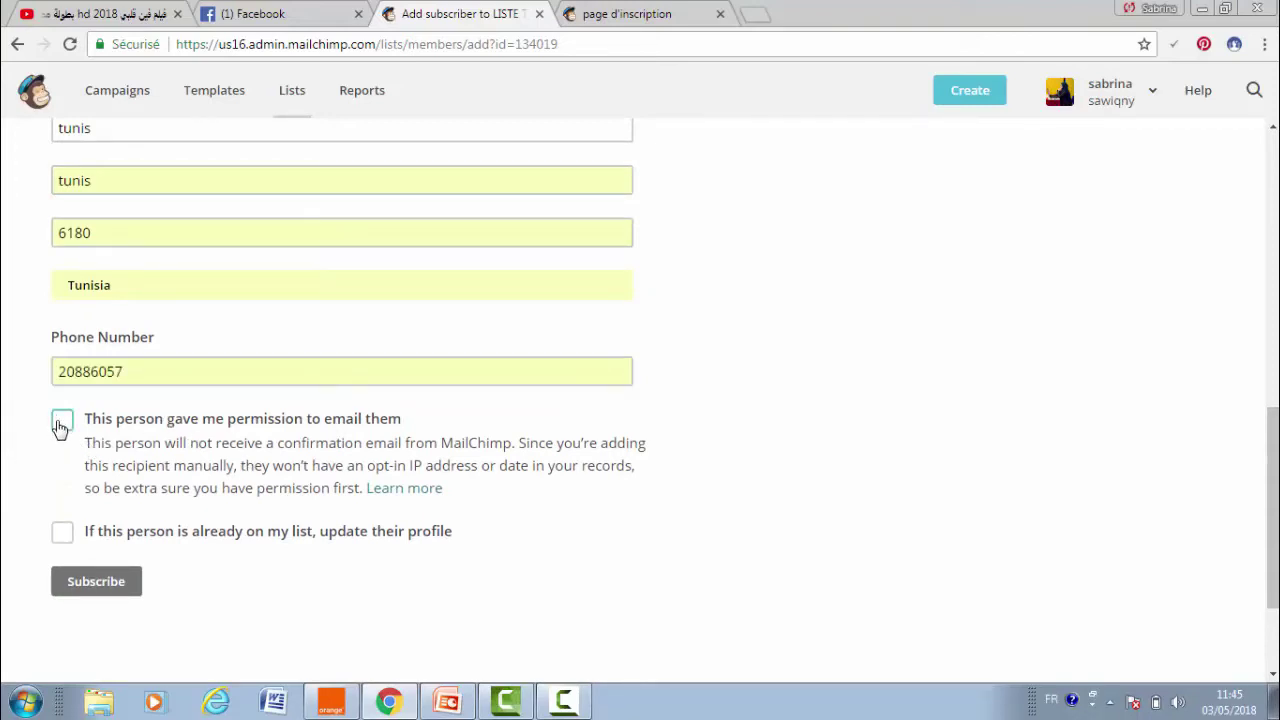
left_click(64, 421)
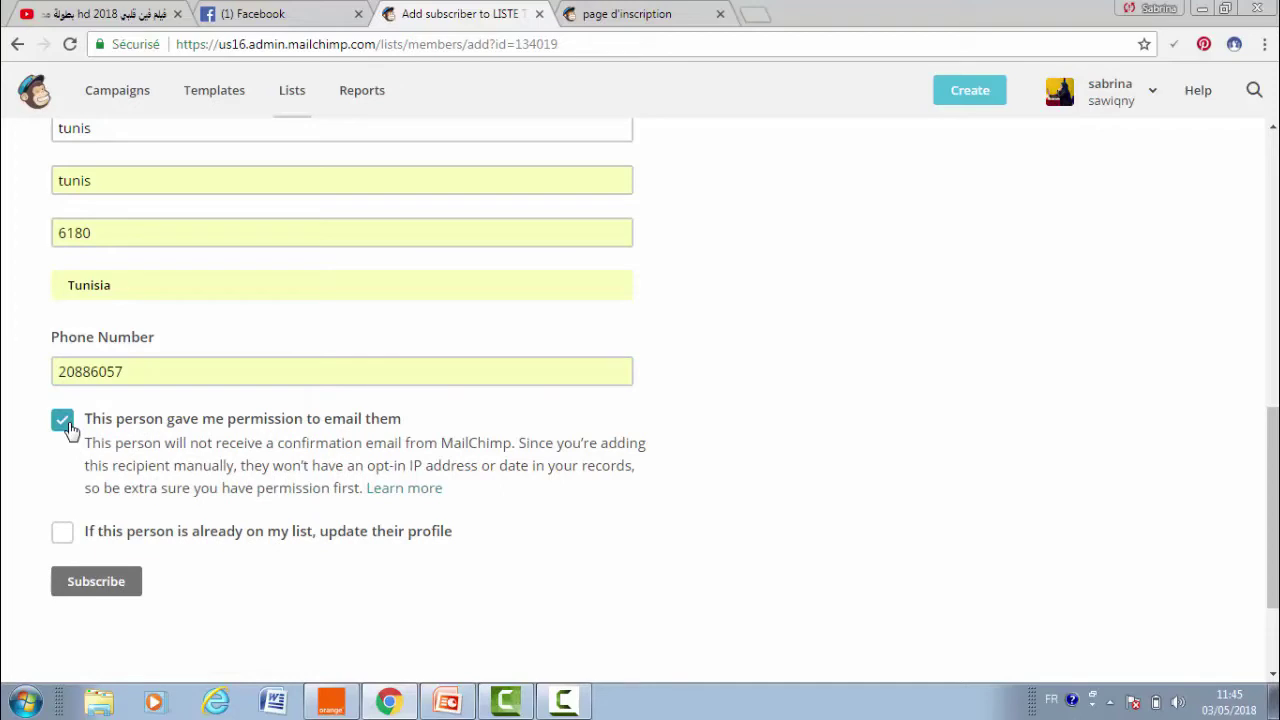
left_click(93, 583)
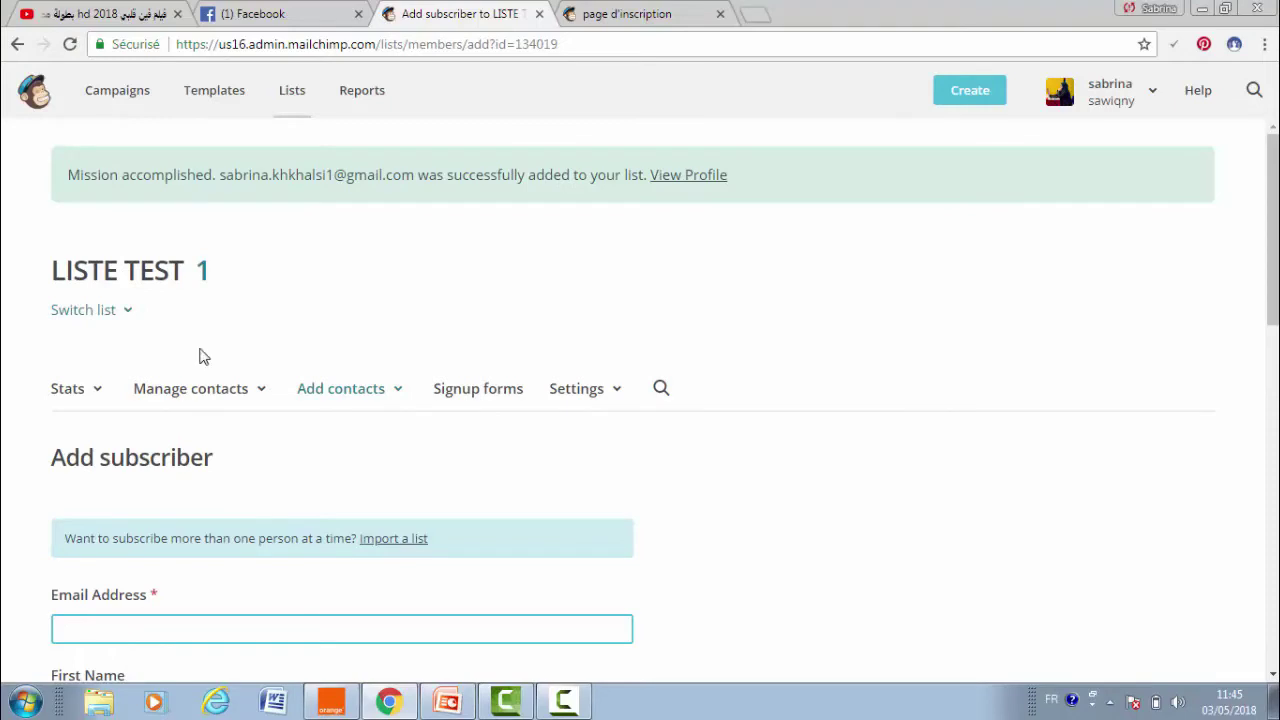
- Open Manage contacts > View contacts to list LISTE TEST's subscribers
left_click(194, 390)
left_click(196, 400)
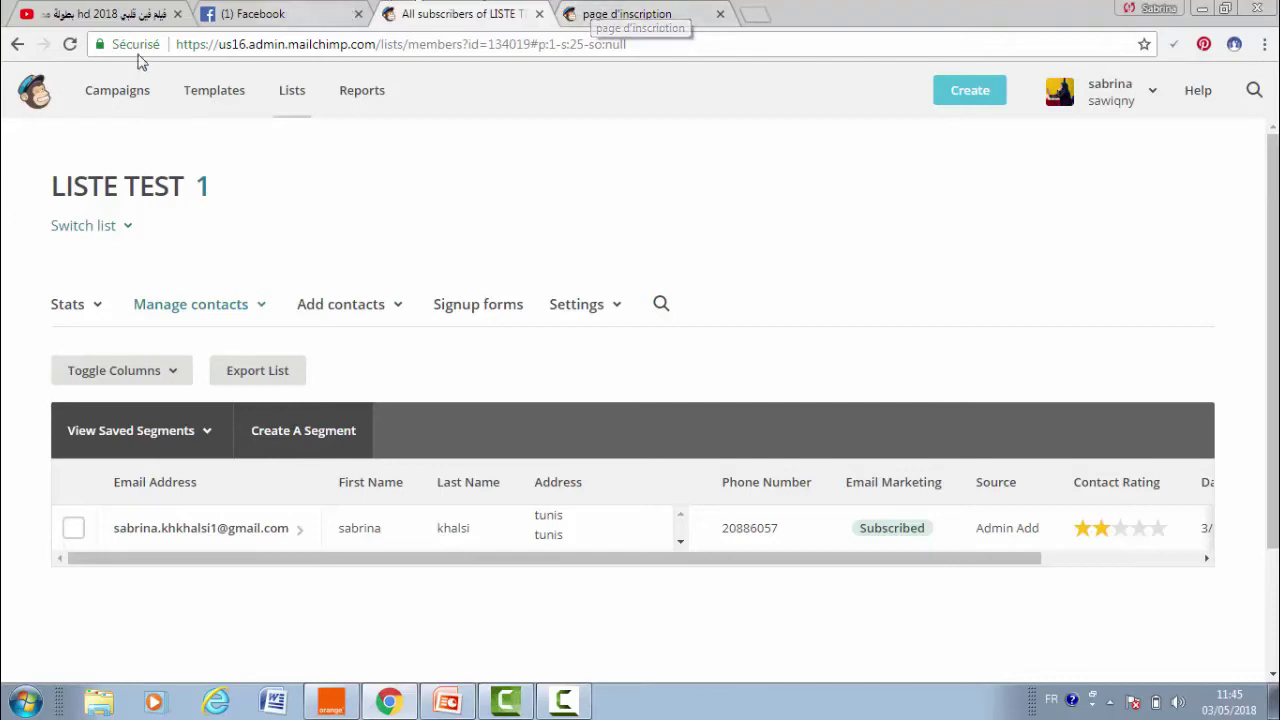
- From Campaigns, create an email campaign named 'campagne test' and begin its setup
left_click(97, 110)
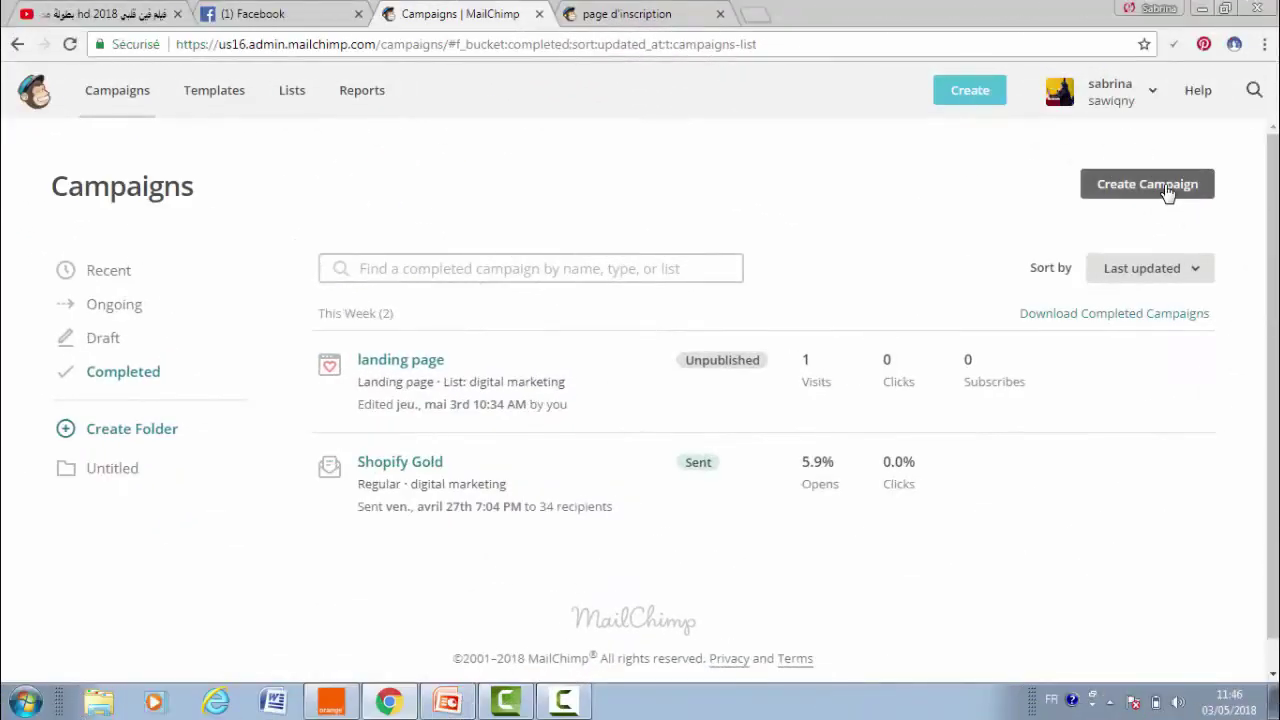
left_click(1166, 191)
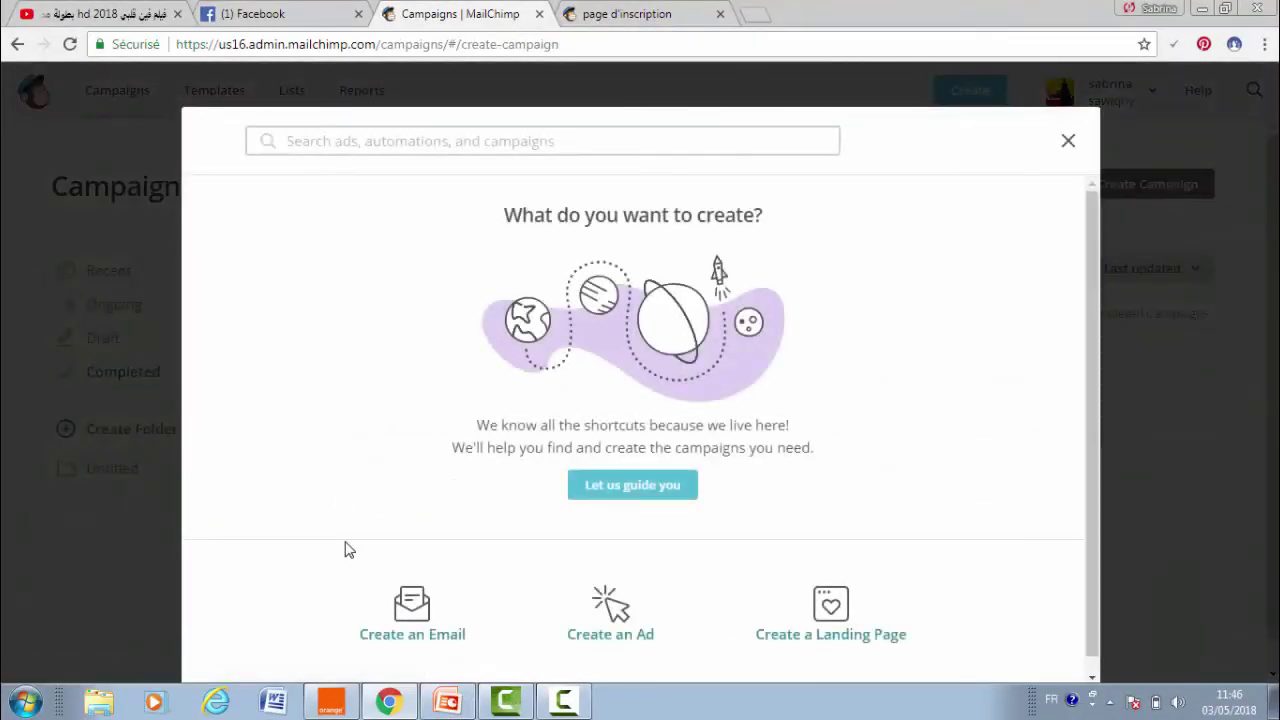
left_click(412, 620)
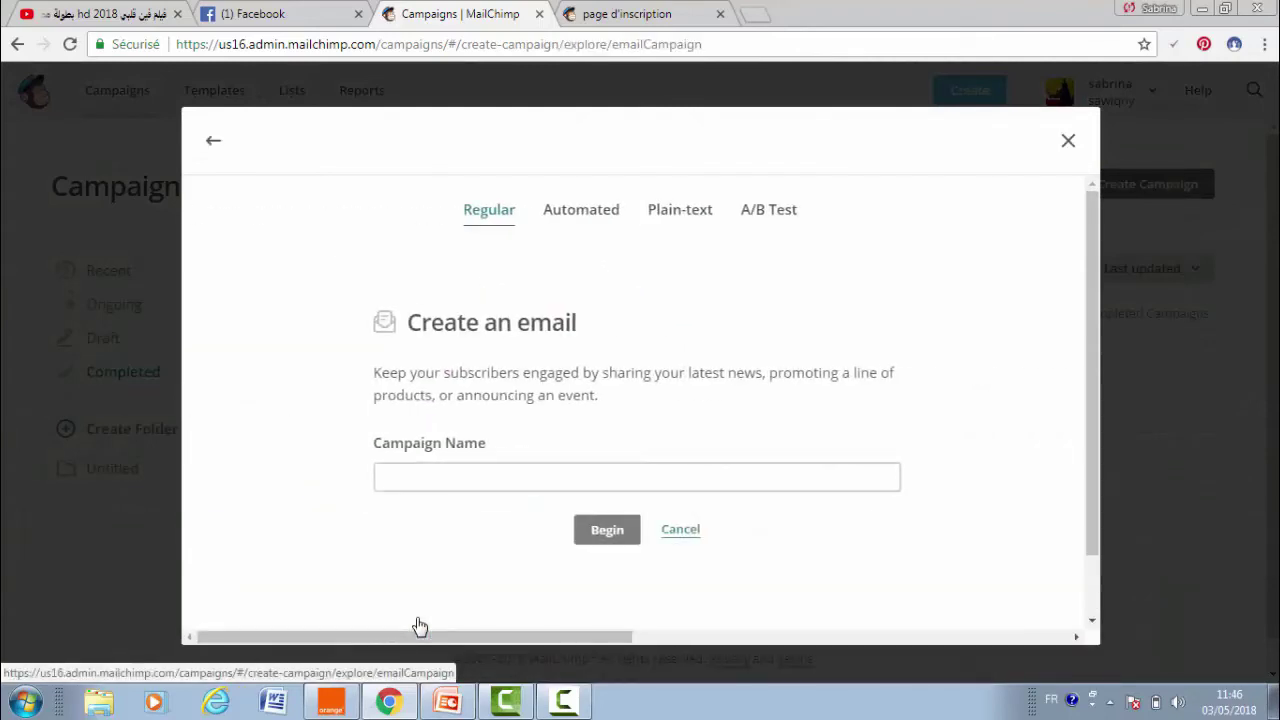
left_click(412, 474)
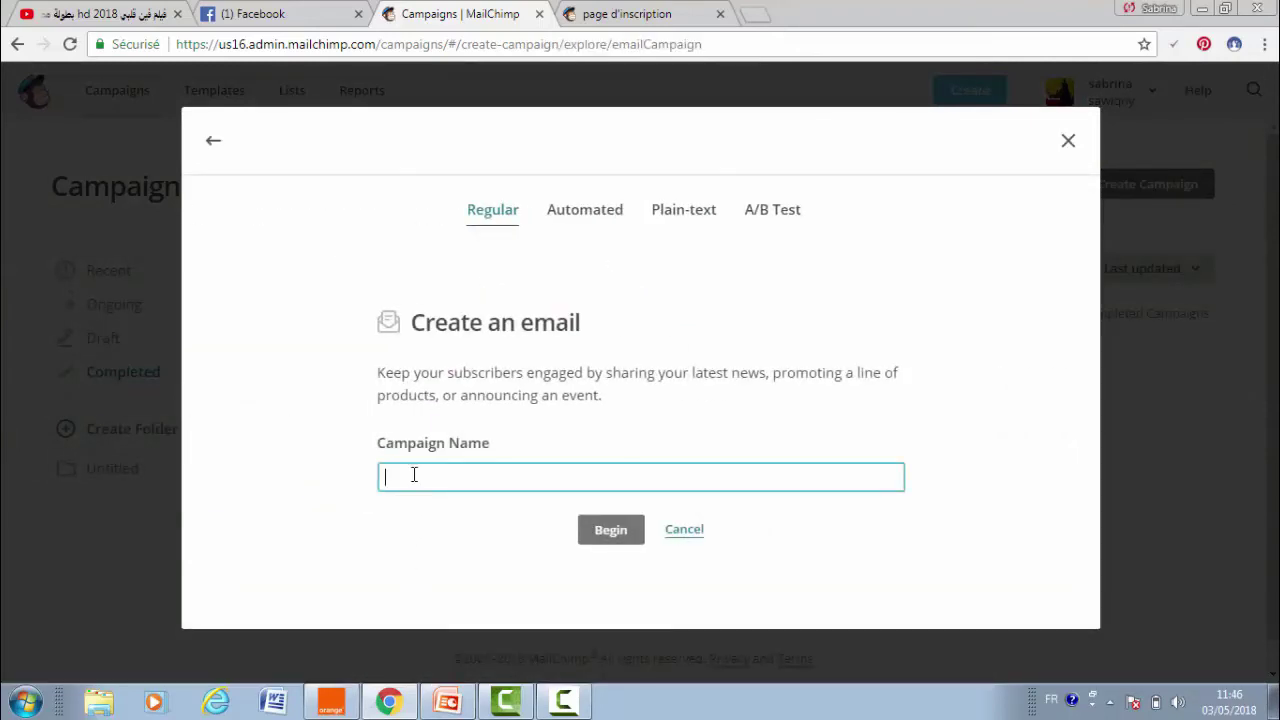
type("camp")
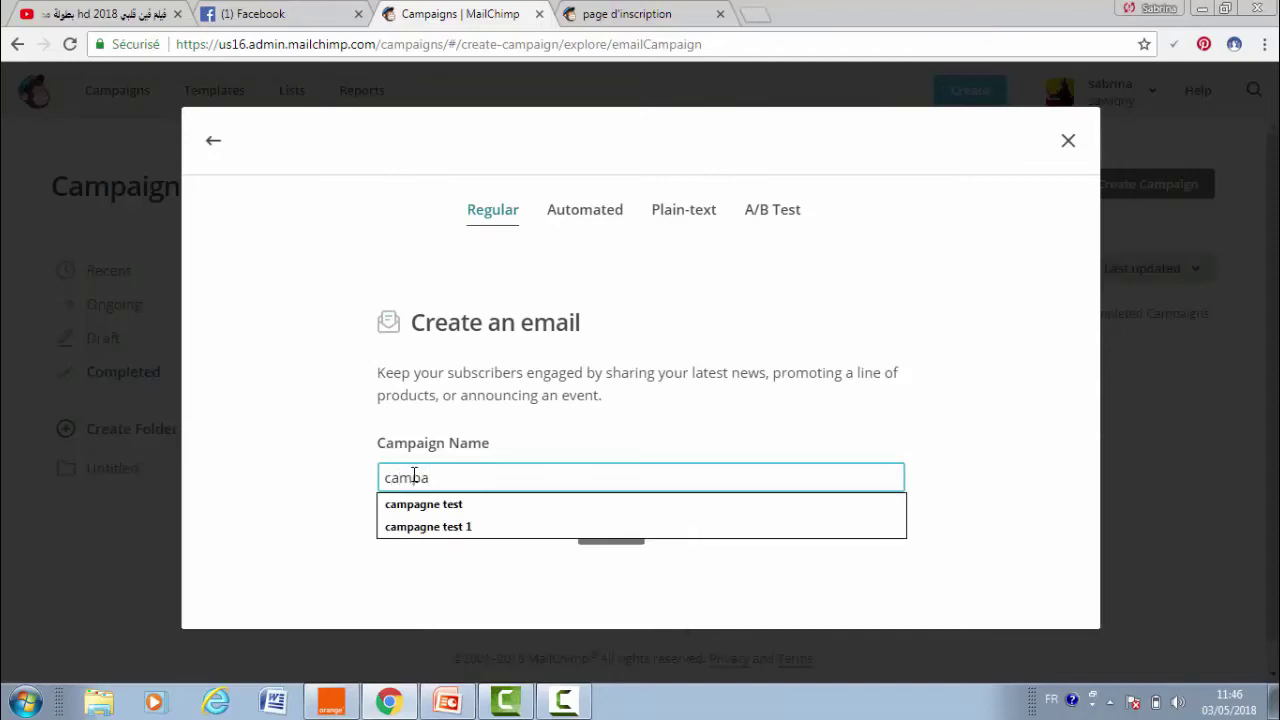
type("a")
left_click(468, 504)
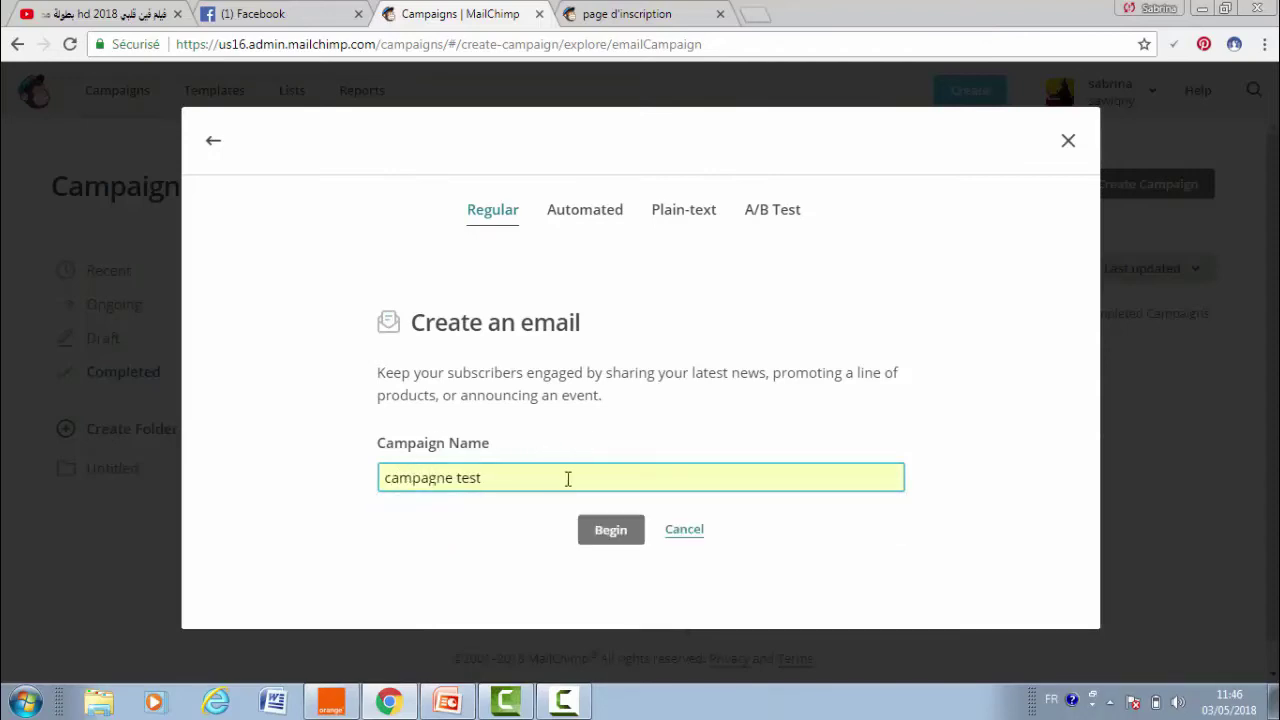
left_click(600, 531)
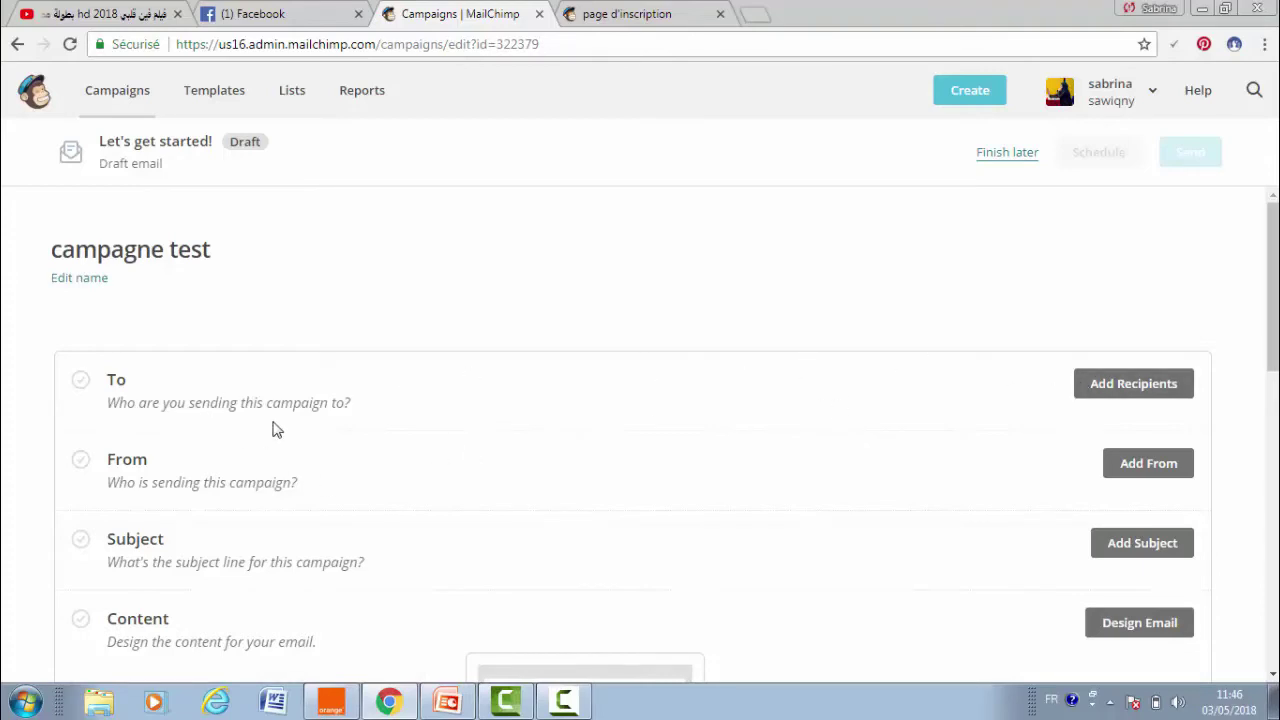
- Set the recipients to LISTE TEST with 'All subscribers on list' and save
left_click(1121, 390)
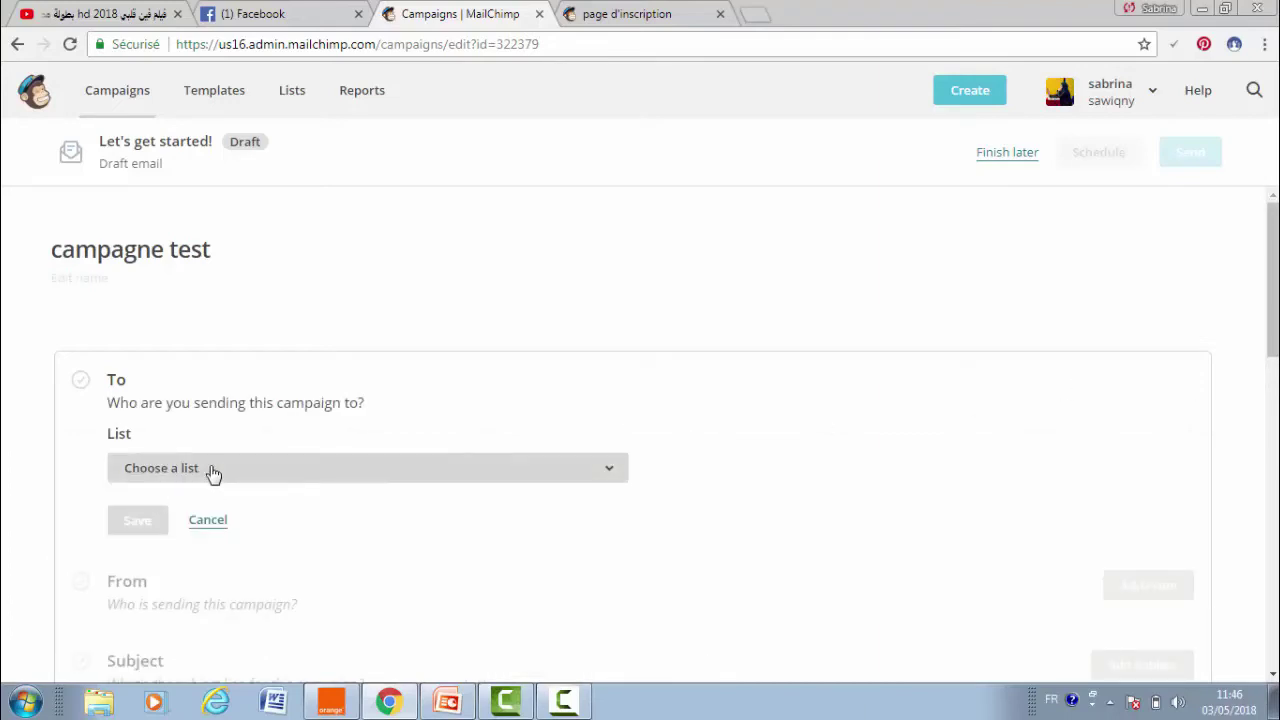
left_click(172, 476)
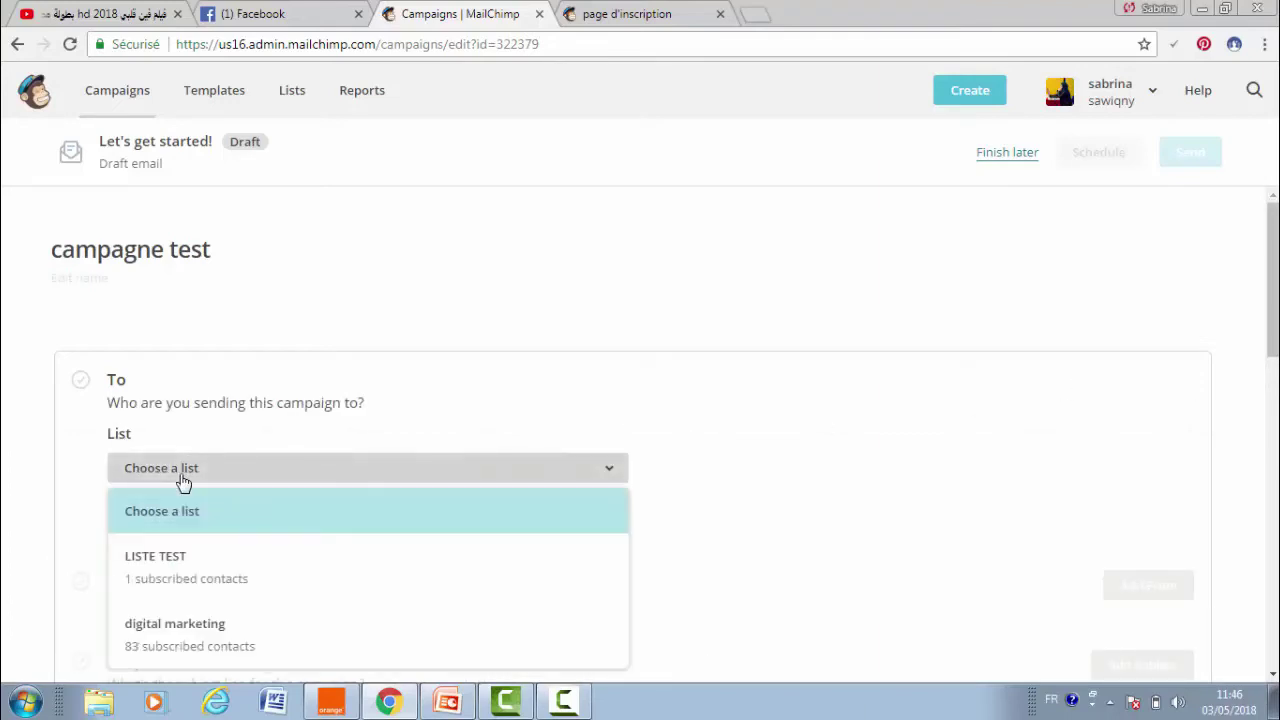
left_click(217, 597)
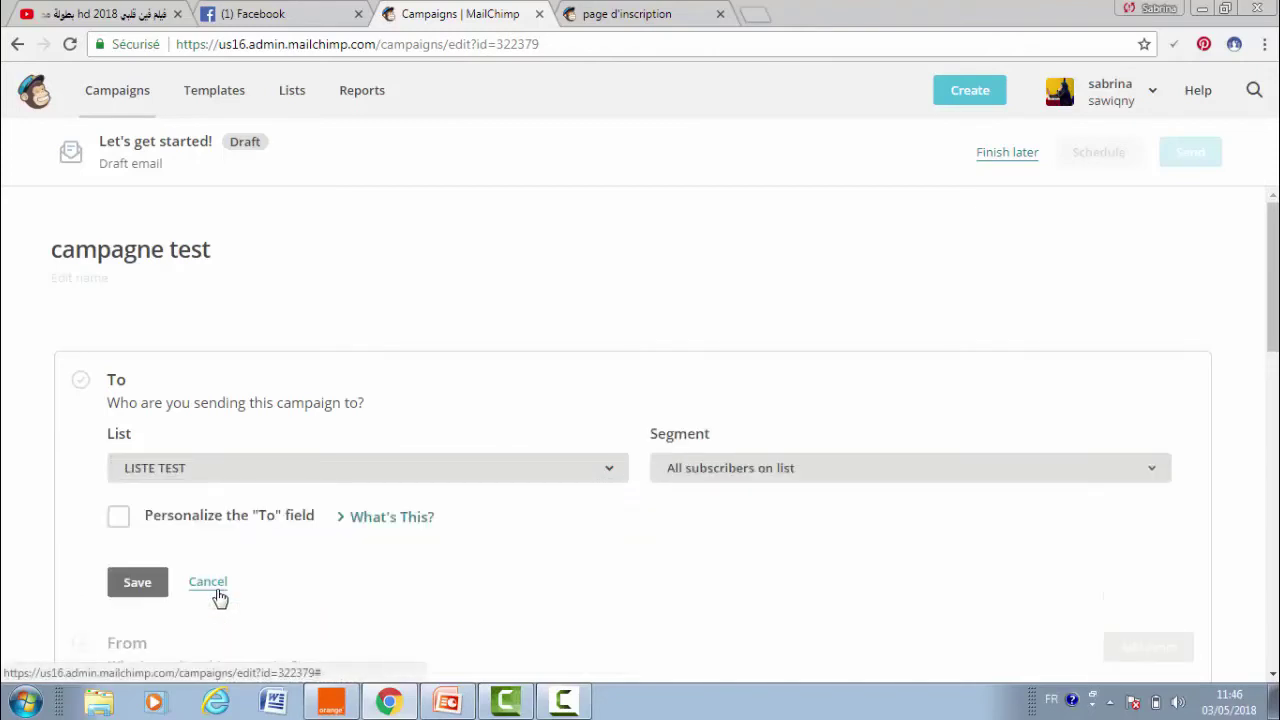
left_click(727, 482)
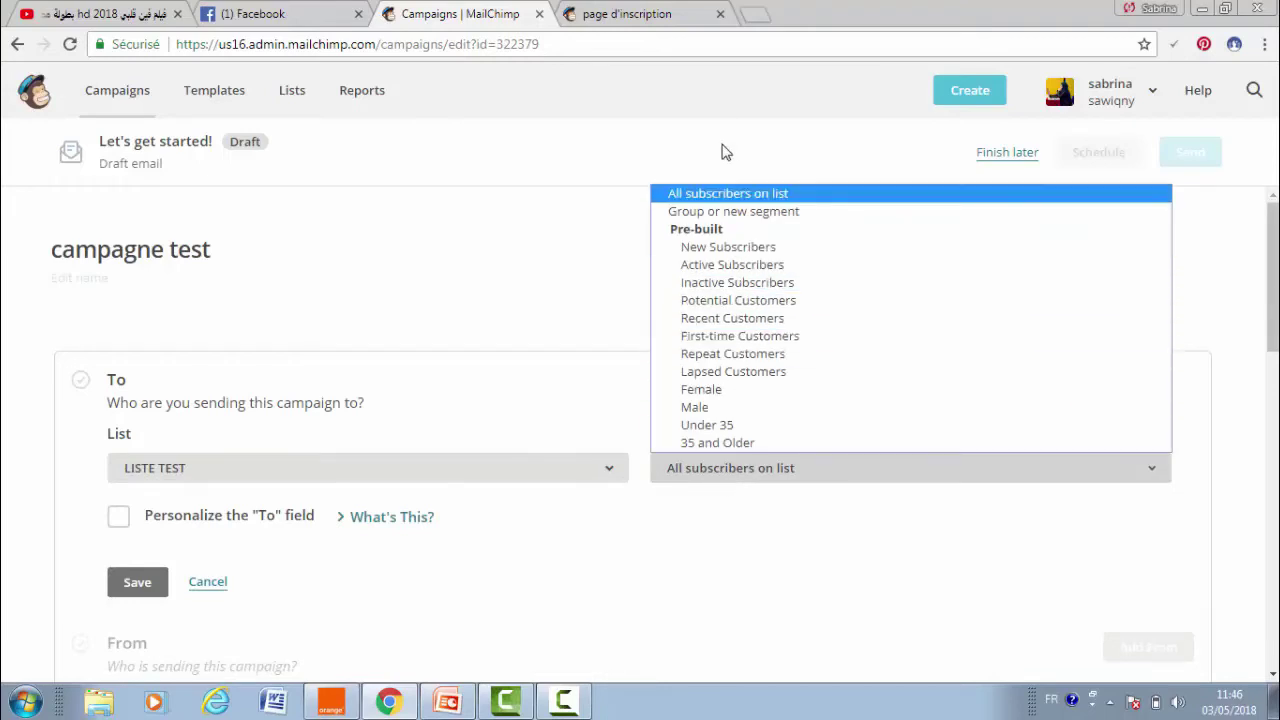
left_click(786, 530)
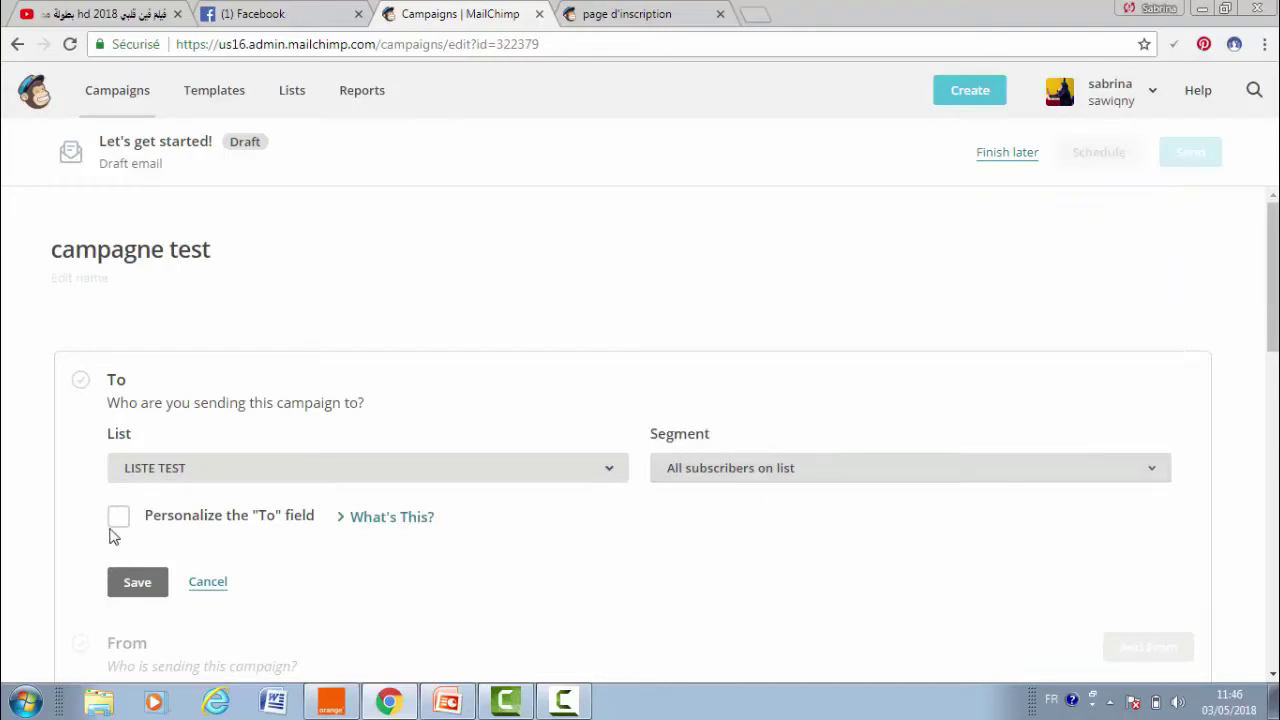
left_click(122, 590)
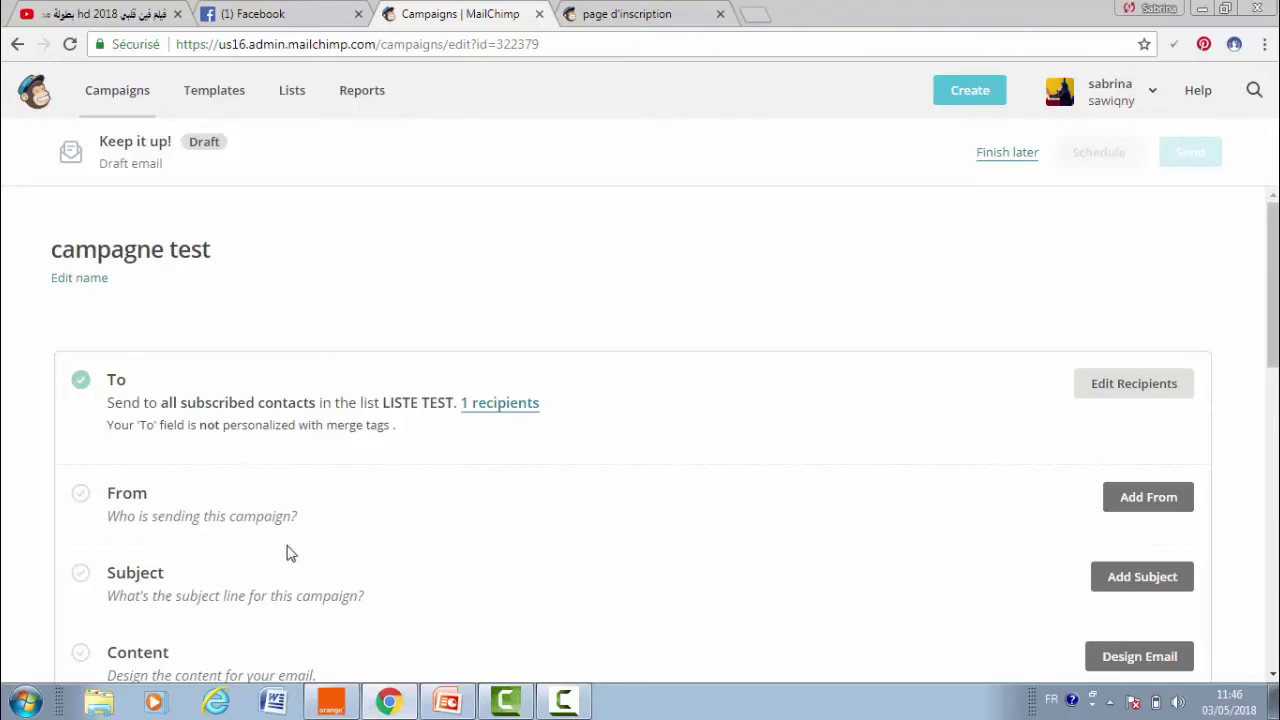
- Save the prefilled sender, then subject 'formation facebook gratuite : inscrivez vous !' with preview 'bienvenu à tous'
left_click(1126, 505)
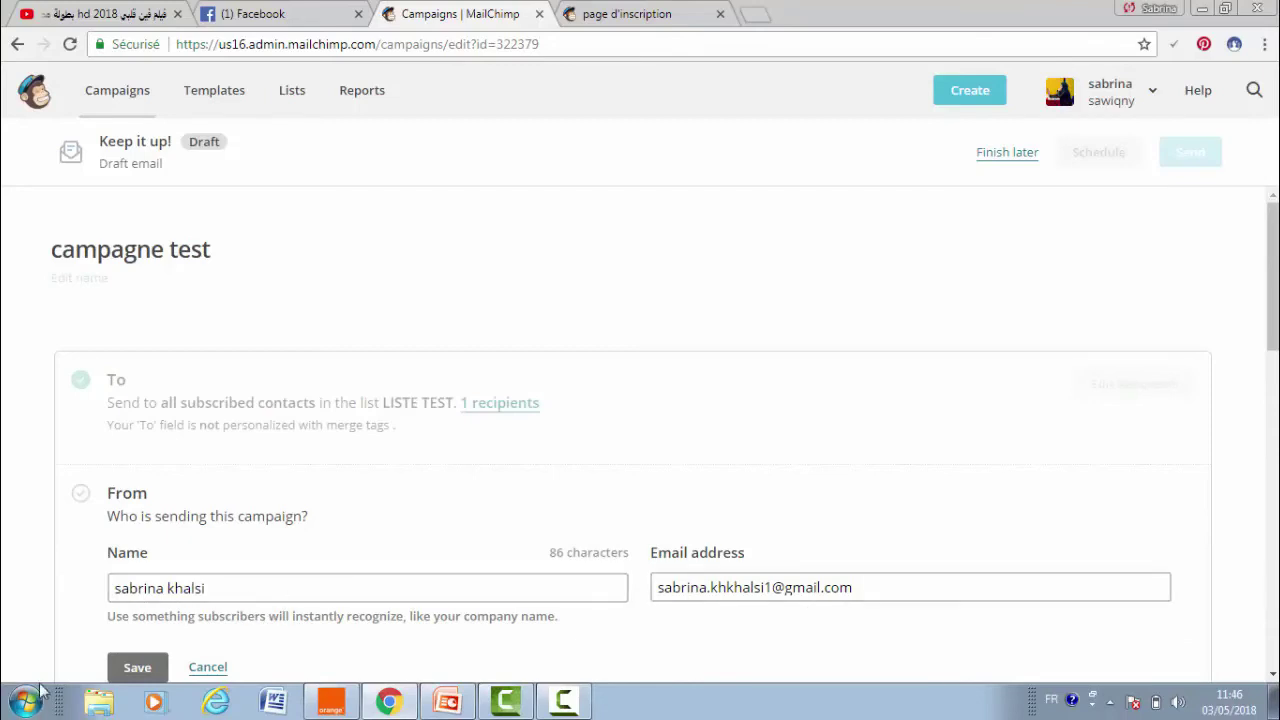
left_click(155, 662)
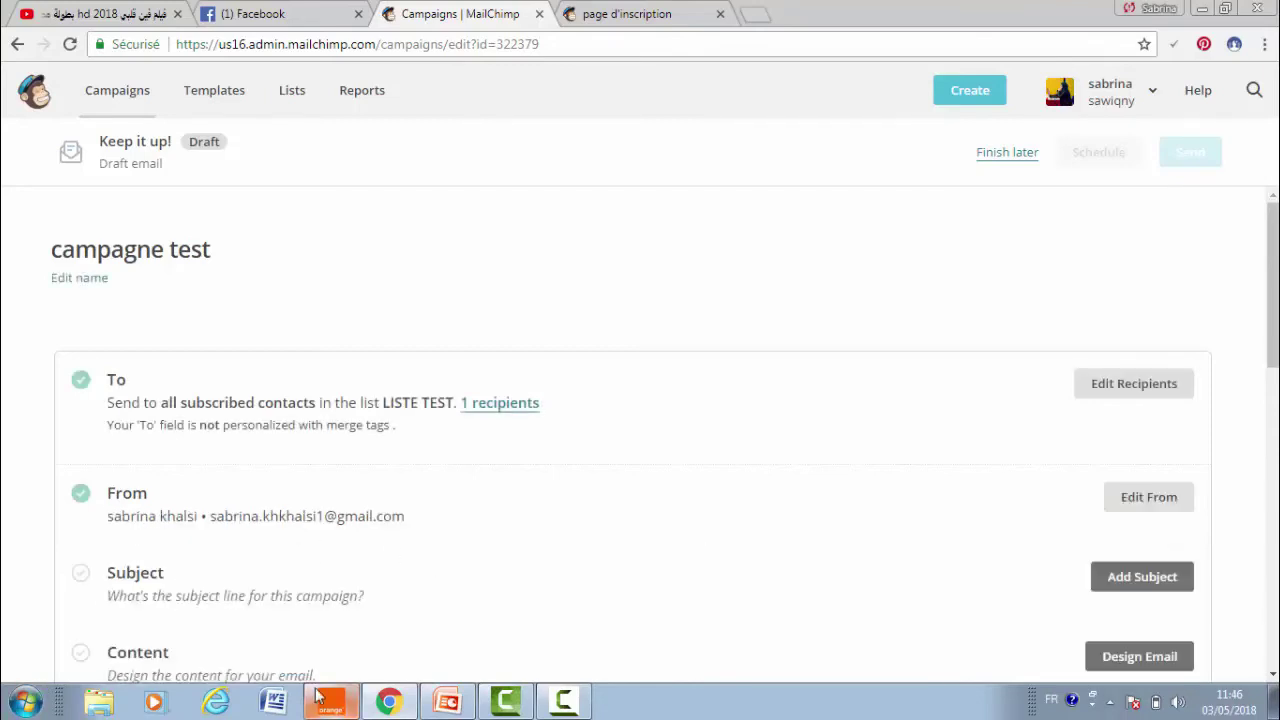
left_click(1103, 584)
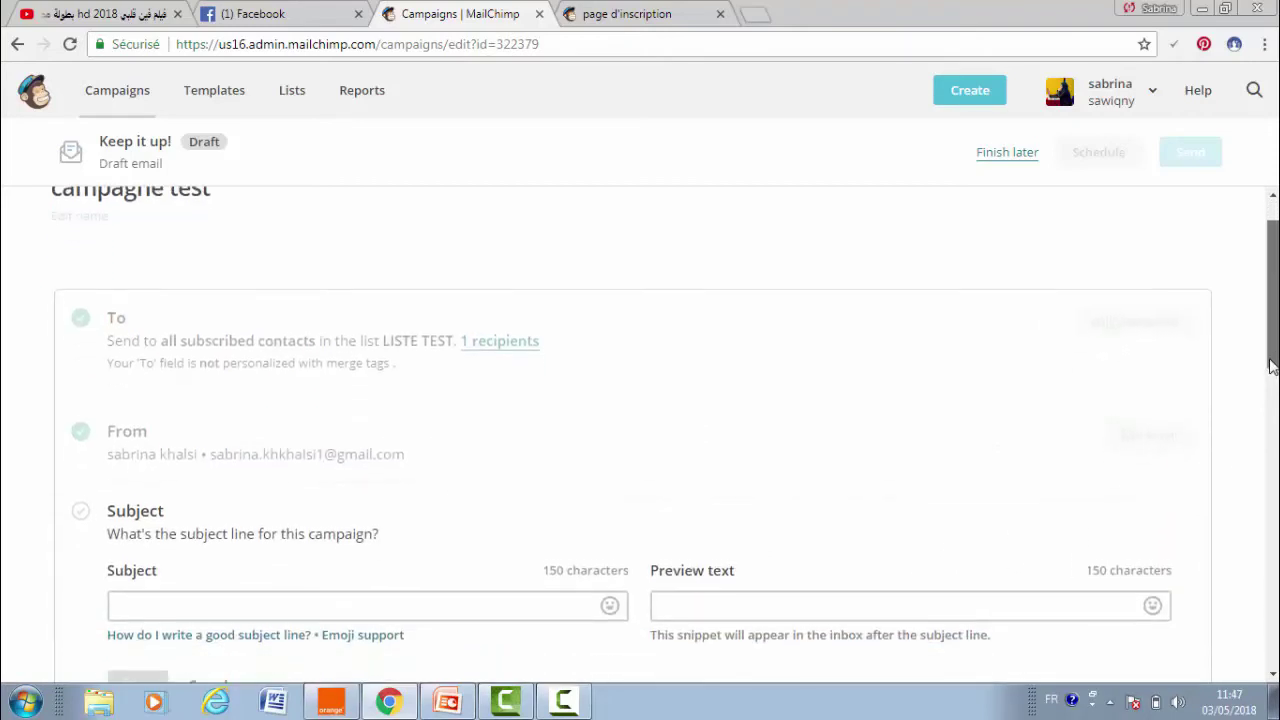
left_click(192, 432)
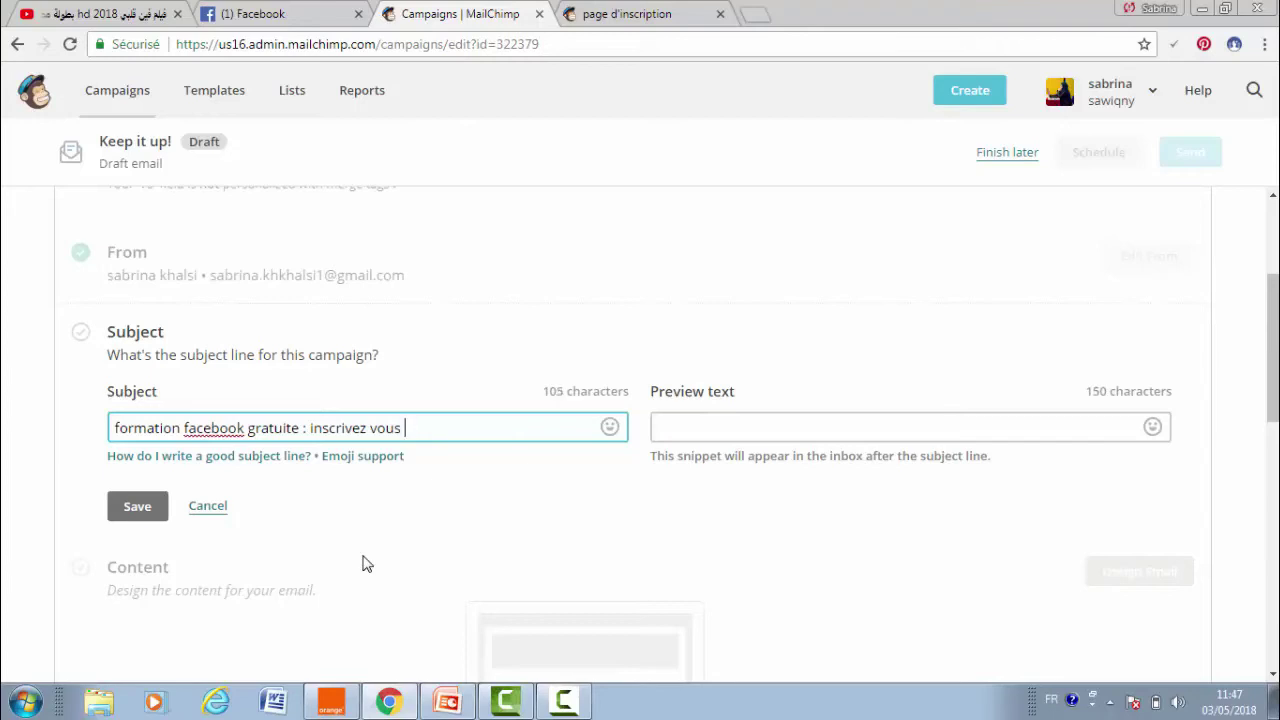
left_click(729, 437)
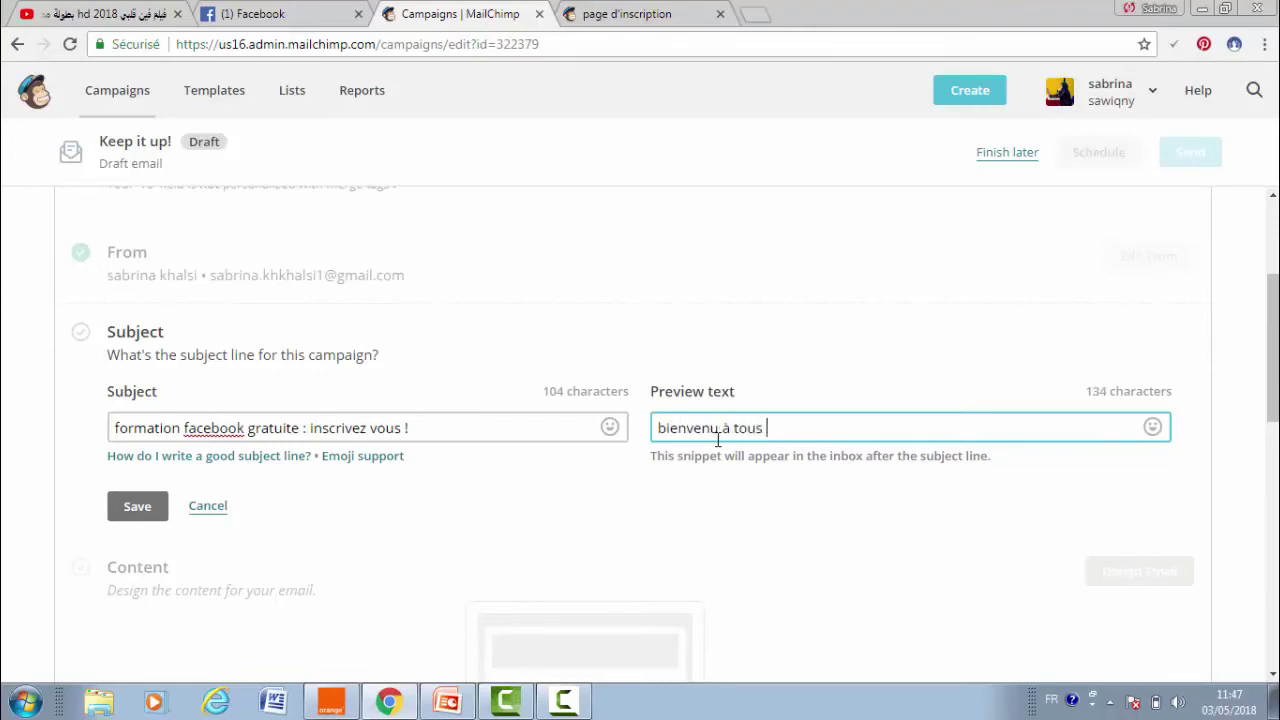
left_click(132, 508)
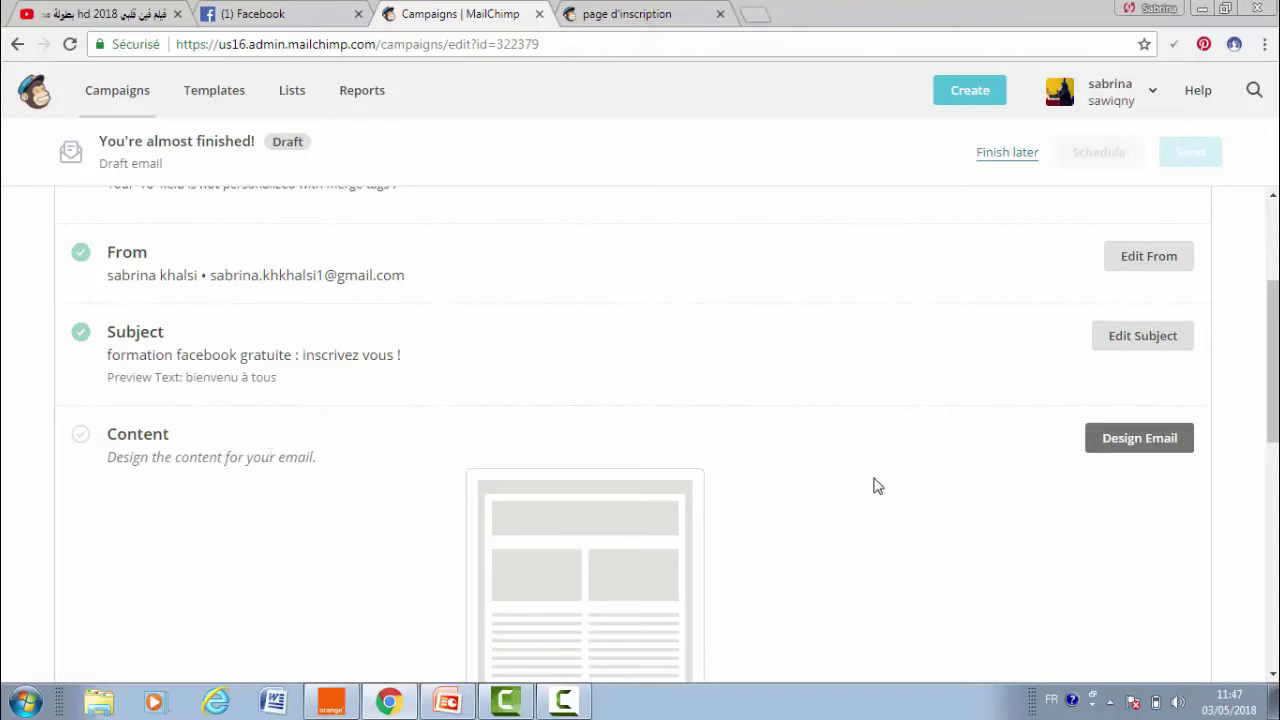
- Load the first Events theme, 'Event' by Jon Hicks, into the email designer
left_click(1134, 446)
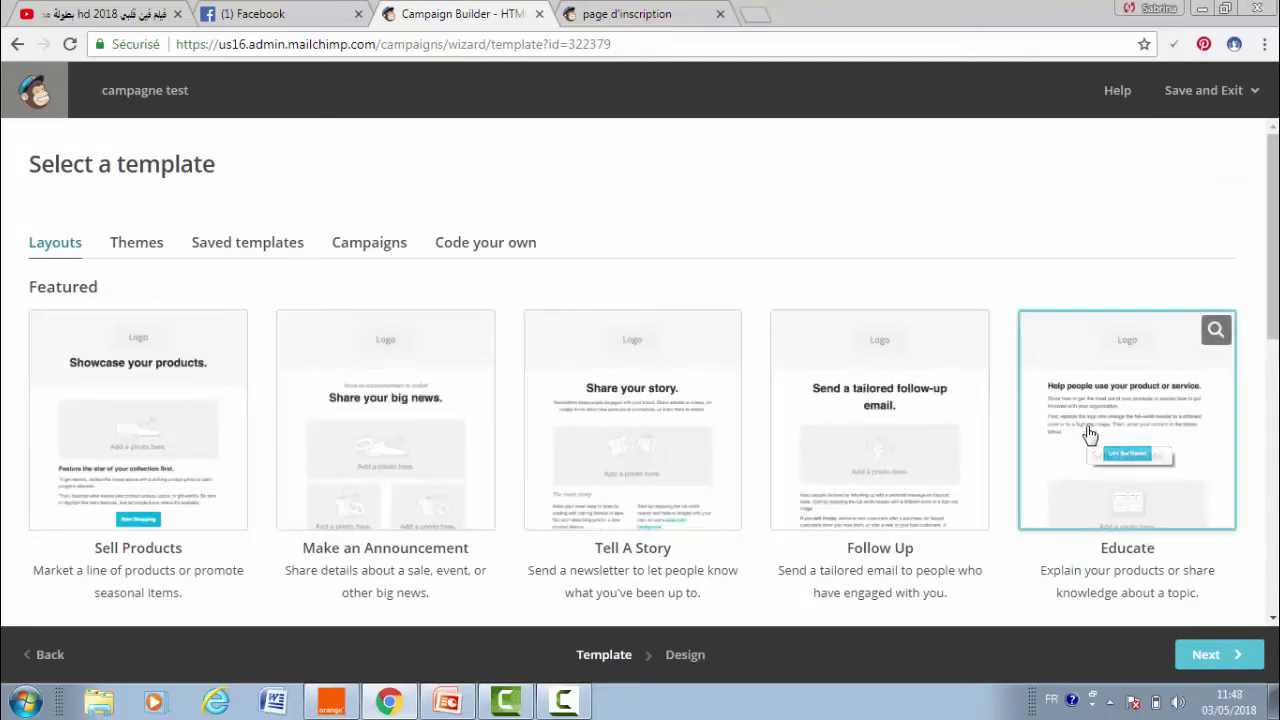
left_click(124, 248)
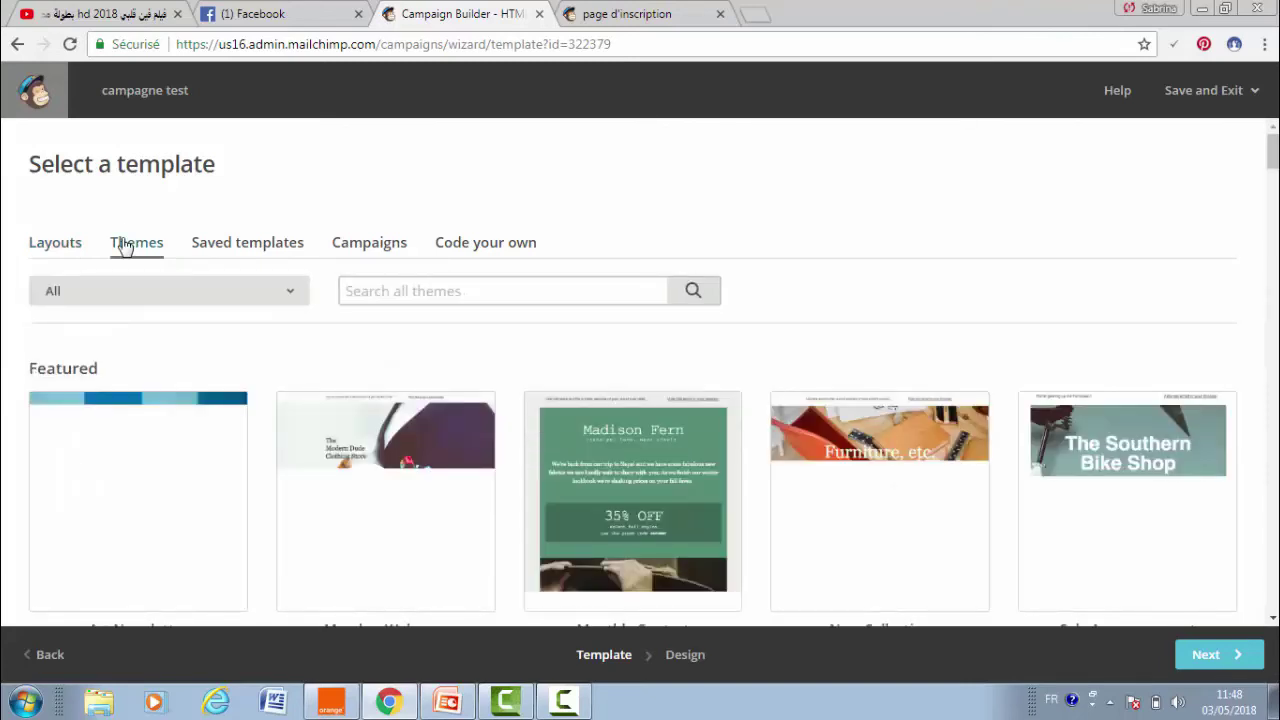
left_click(194, 291)
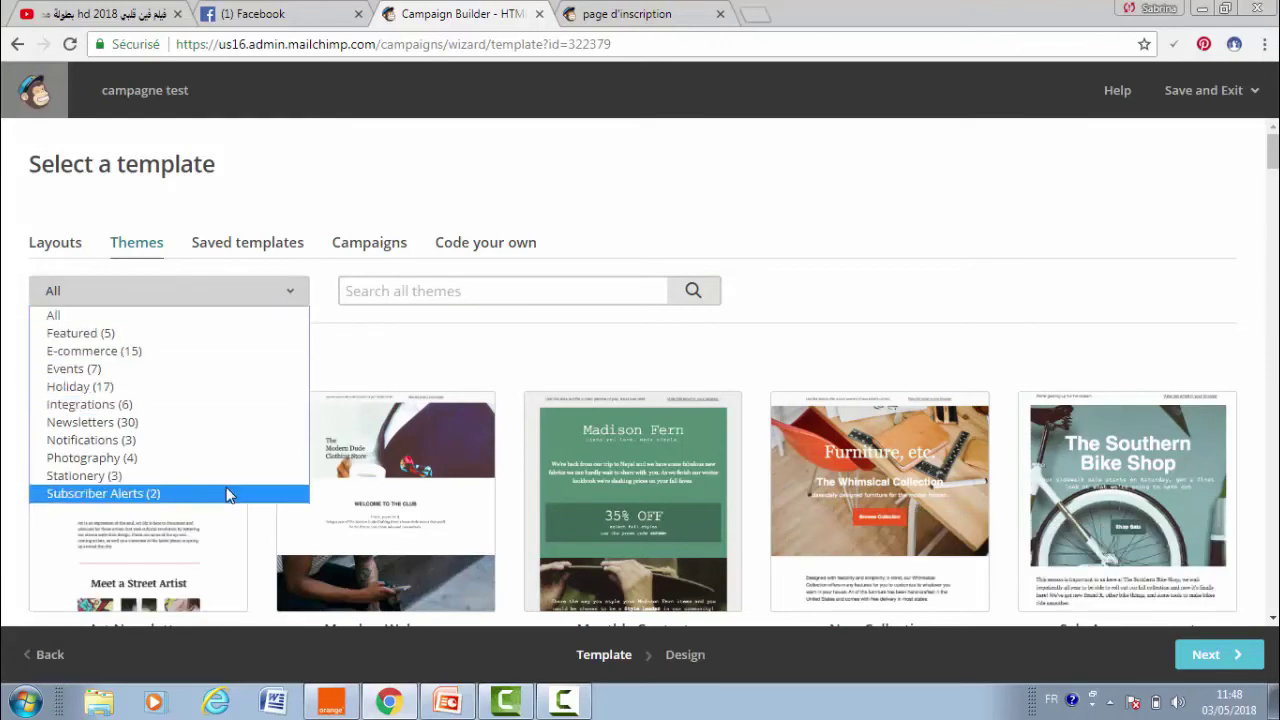
left_click(166, 369)
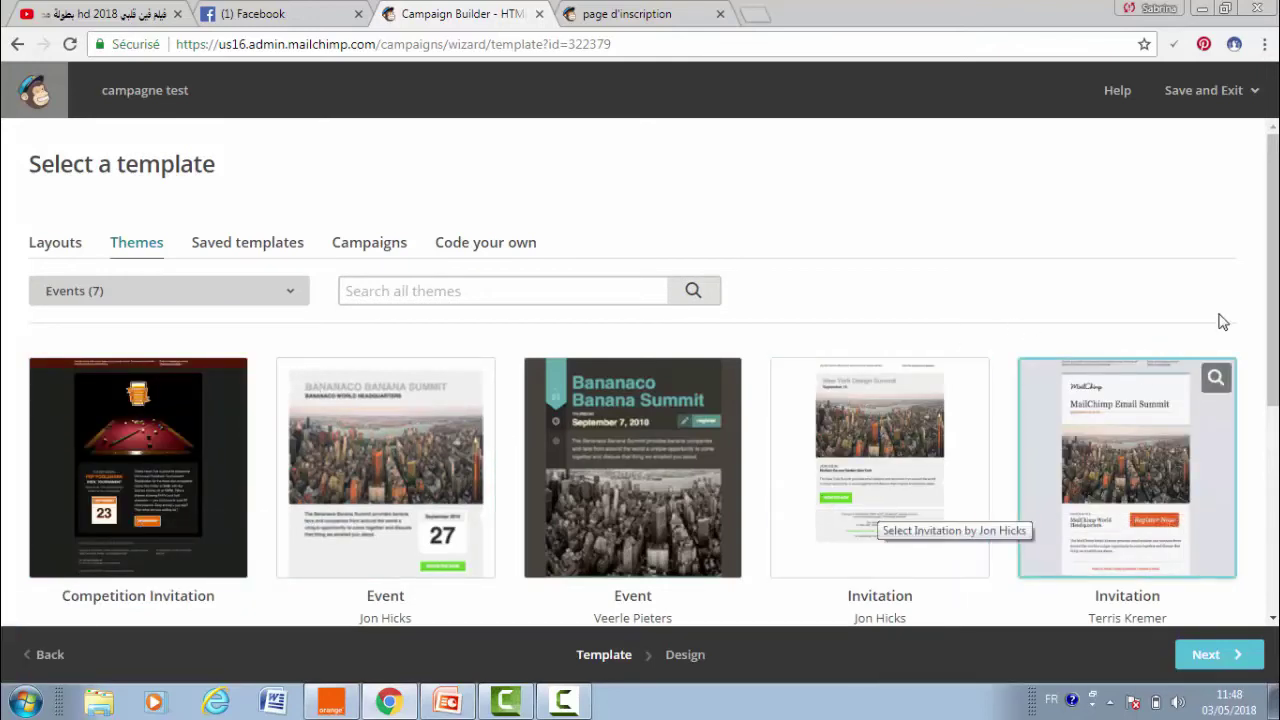
scroll(586, 371, "down", 1)
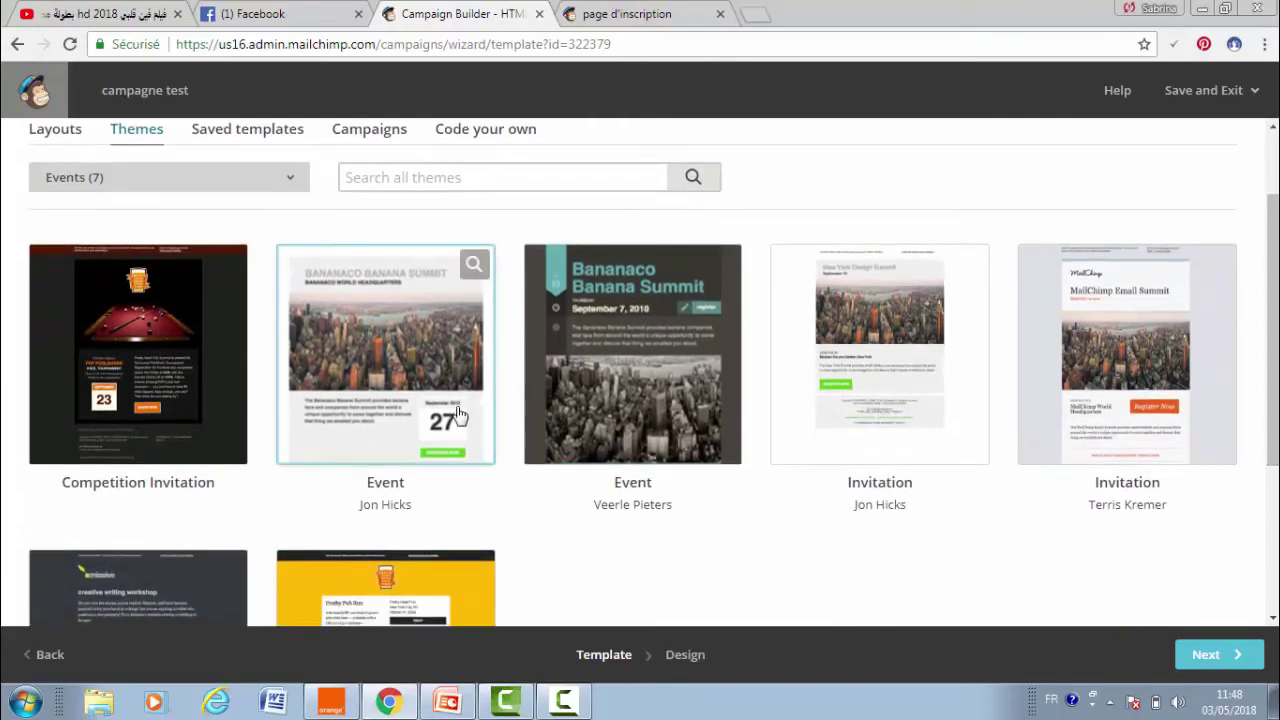
left_click(415, 393)
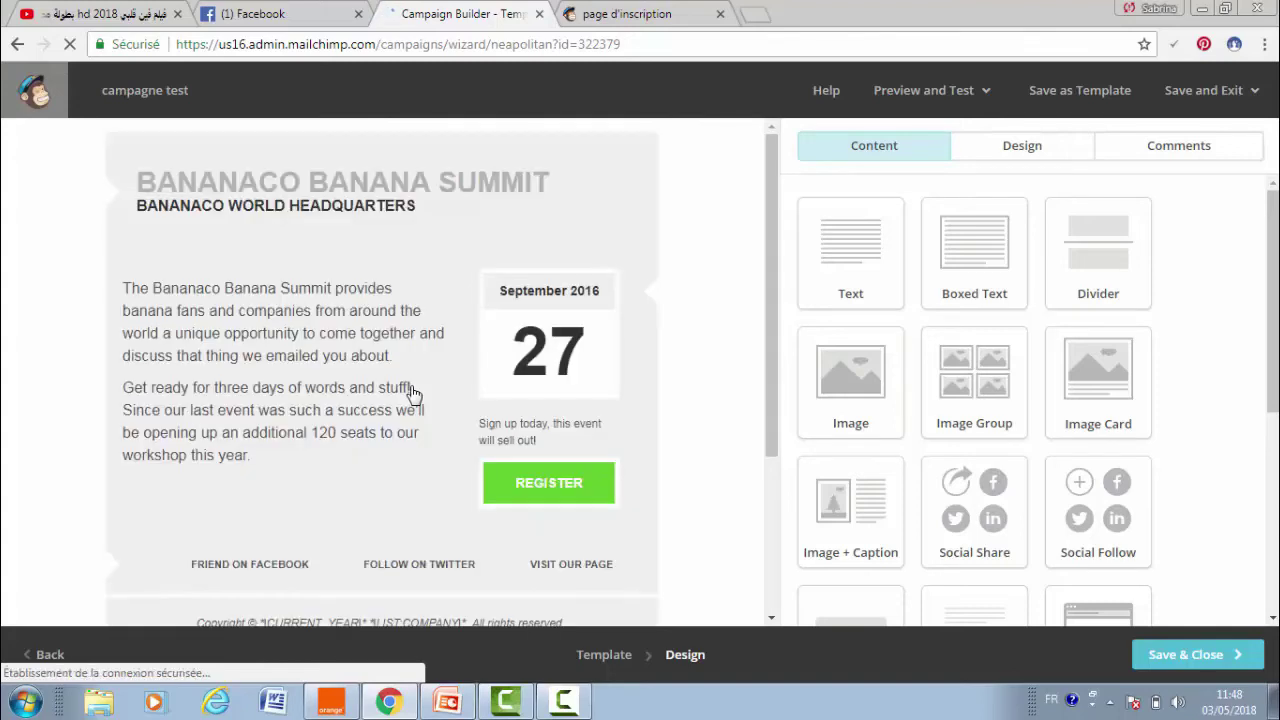
- Replace the email heading text with 'FORMATION FACEBOOK GRATUITE'
left_click_drag(766, 200, 831, 191)
mouse_move(457, 178)
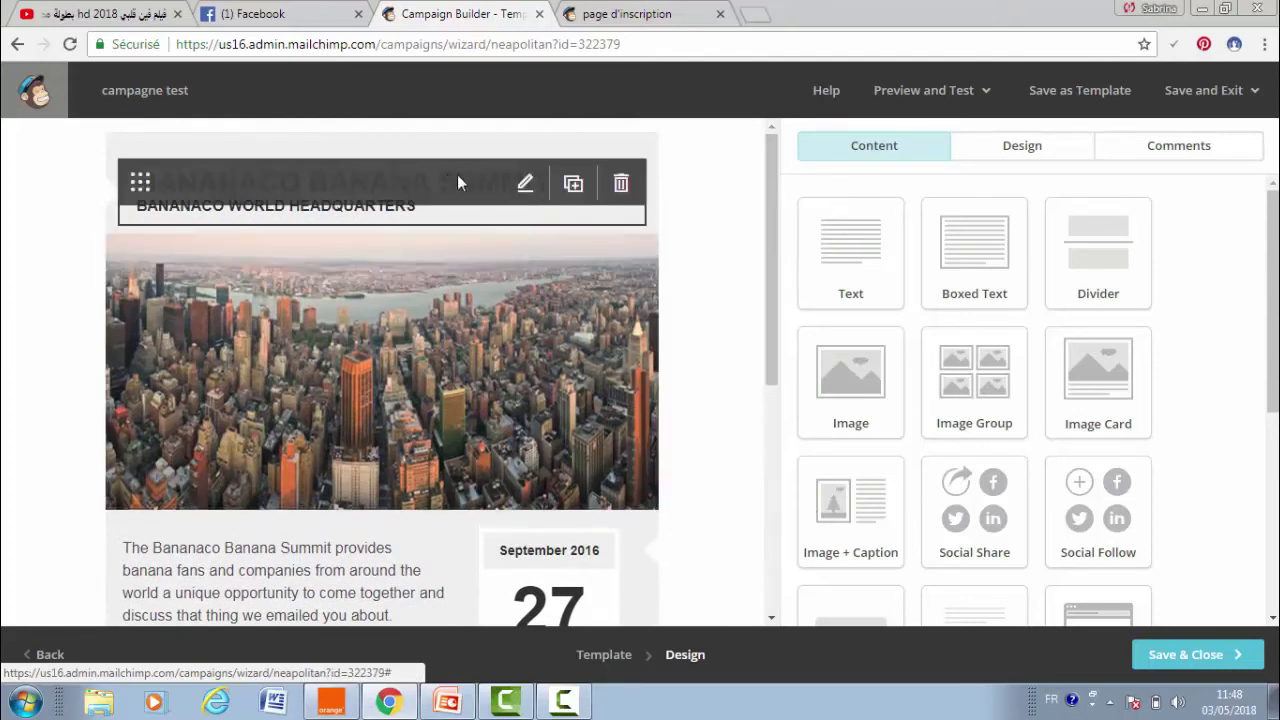
left_click(525, 187)
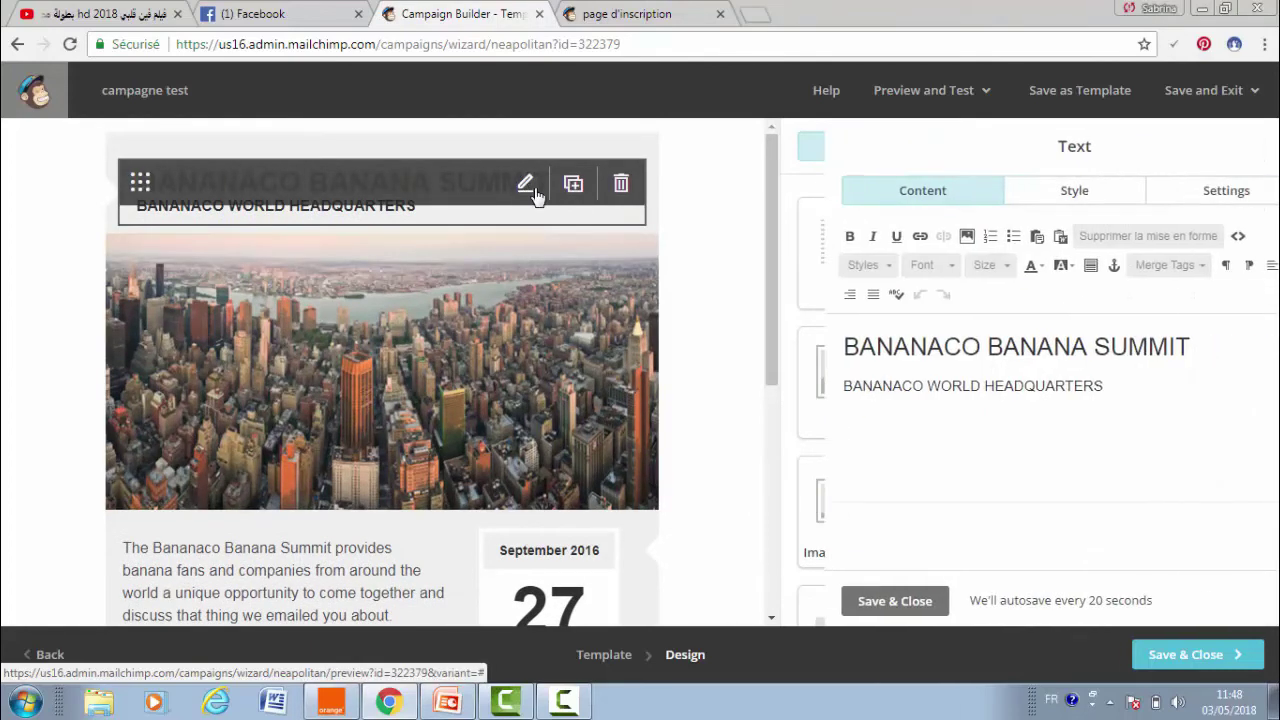
left_click_drag(1020, 386, 689, 437)
left_click_drag(1146, 347, 686, 318)
type("FOR")
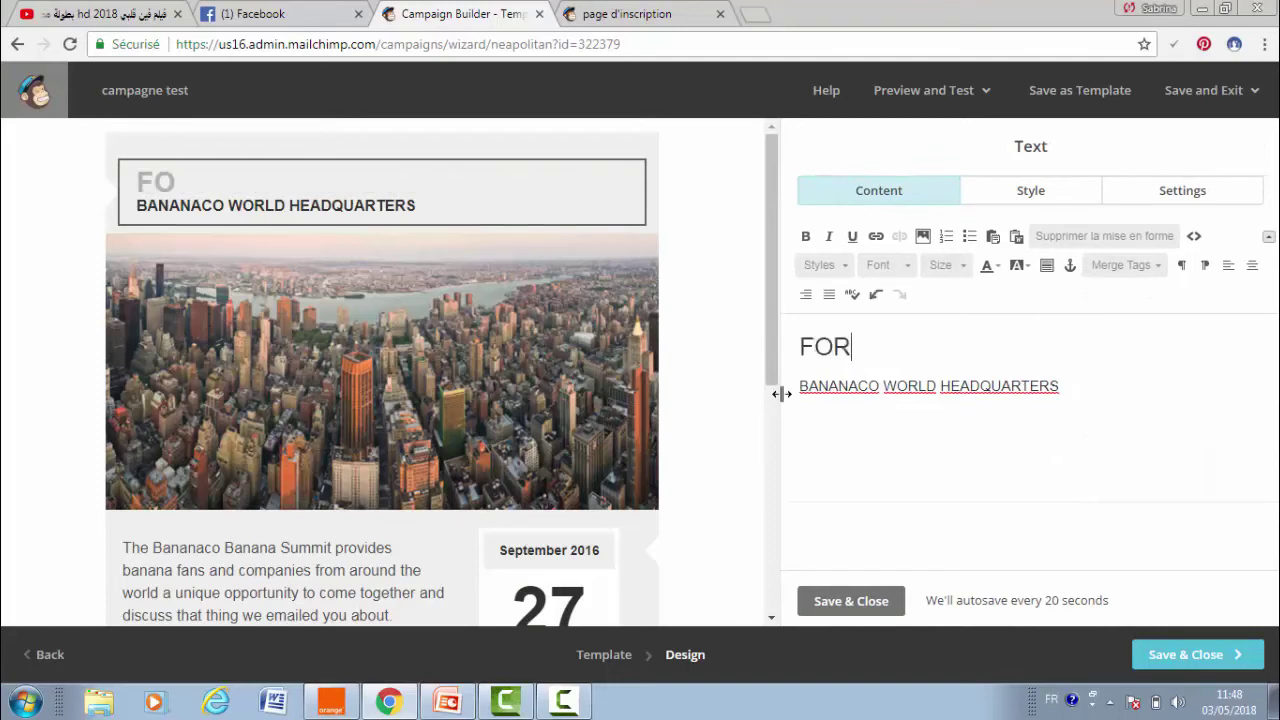
type("MATION D")
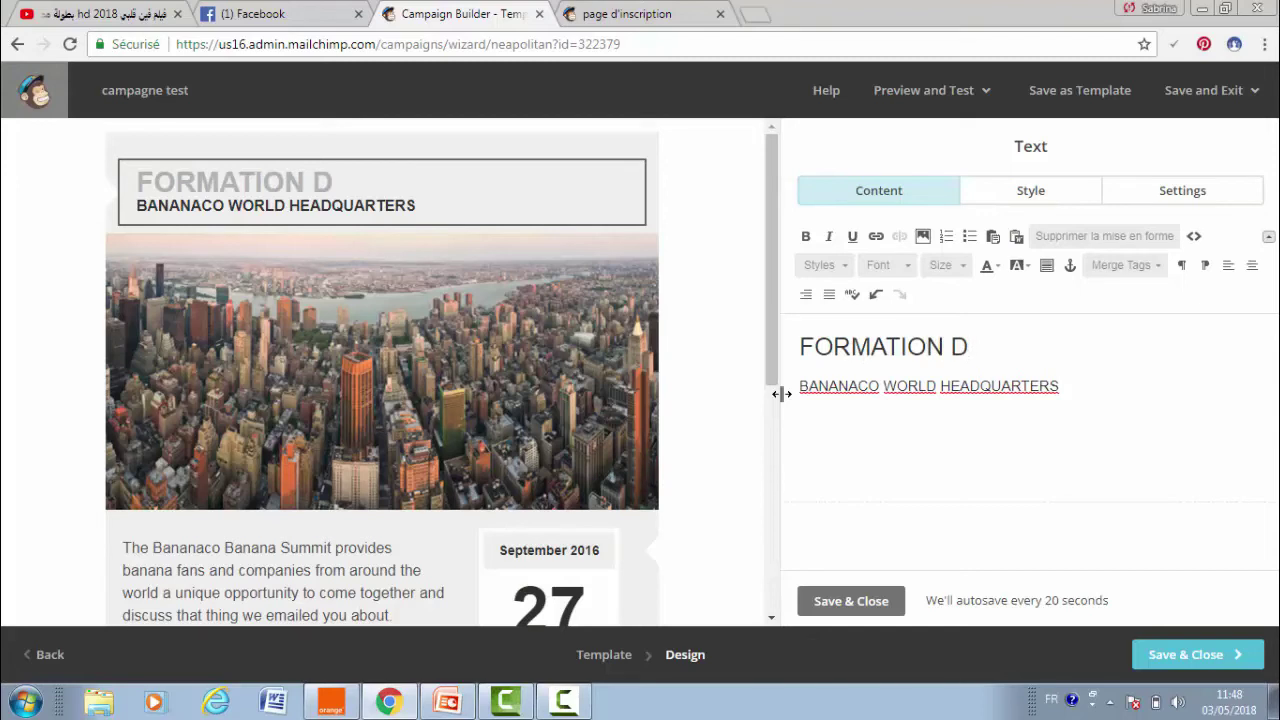
key("BackSpace")
type("FACEN")
key("BackSpace")
type("B")
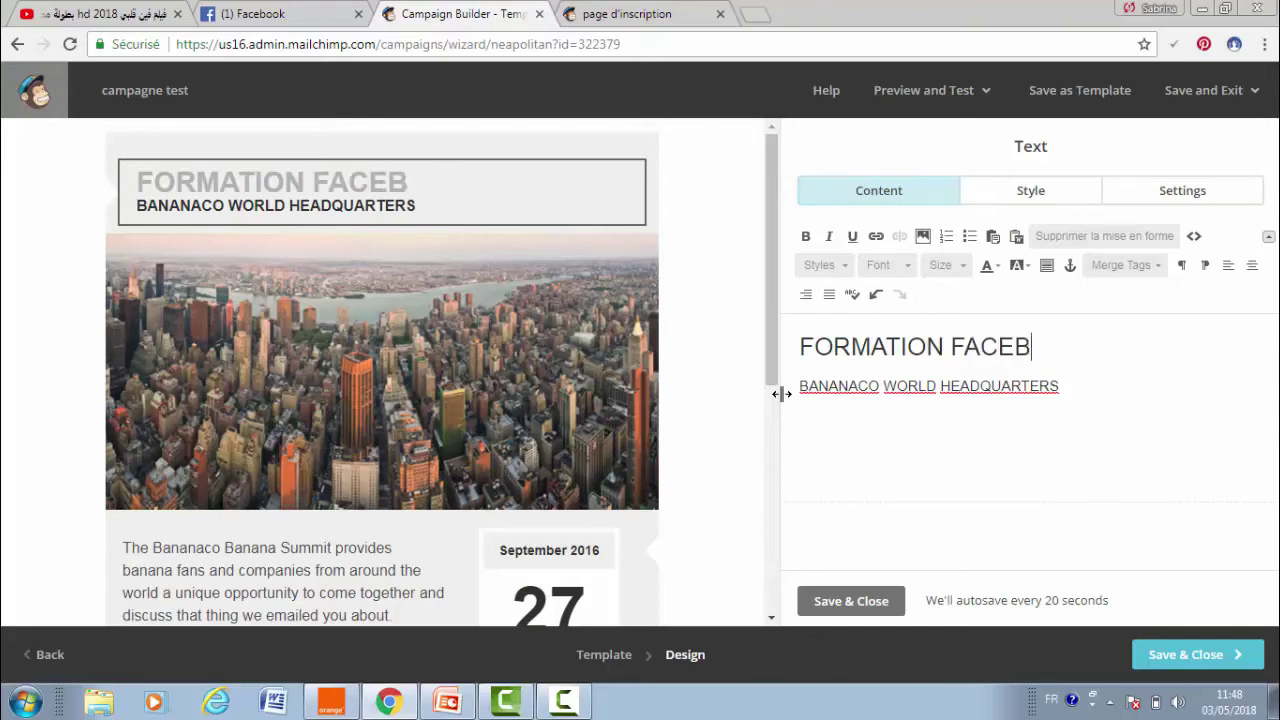
type("OOK  GRATUITE")
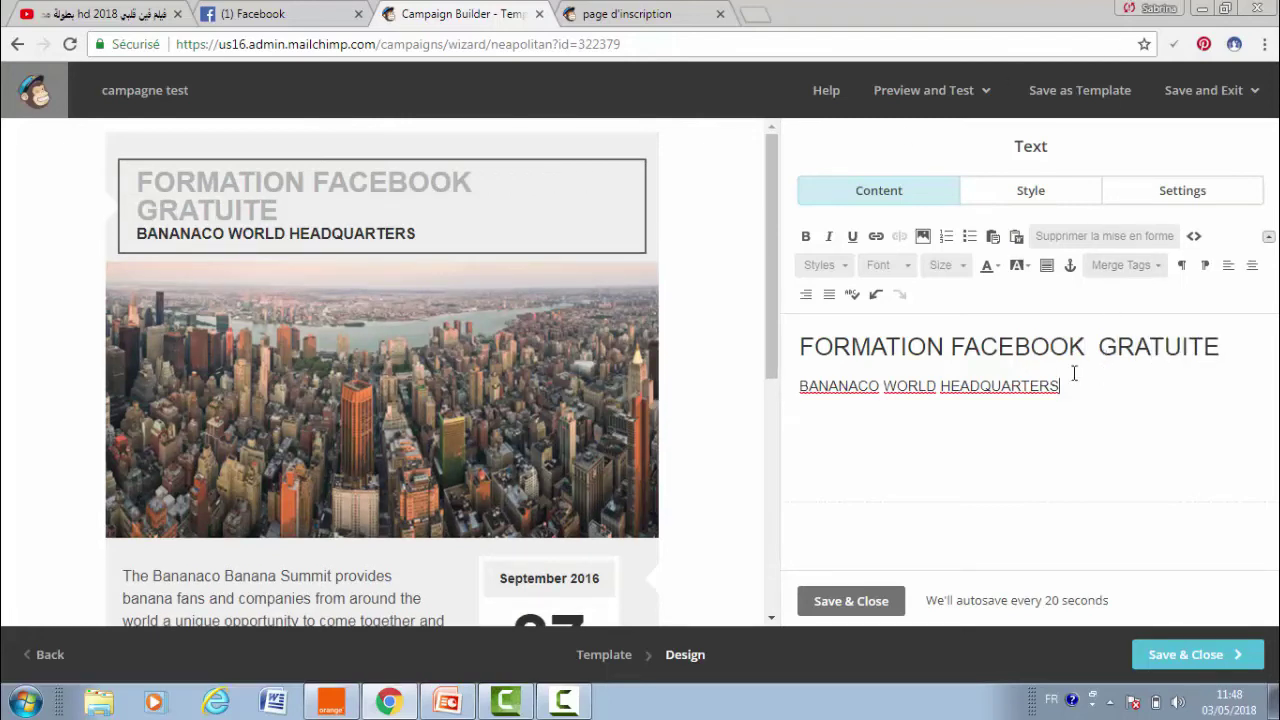
- Delete the headquarters subtitle line and make the heading centred, bold and red
left_click_drag(1074, 373, 770, 375)
key("BackSpace")
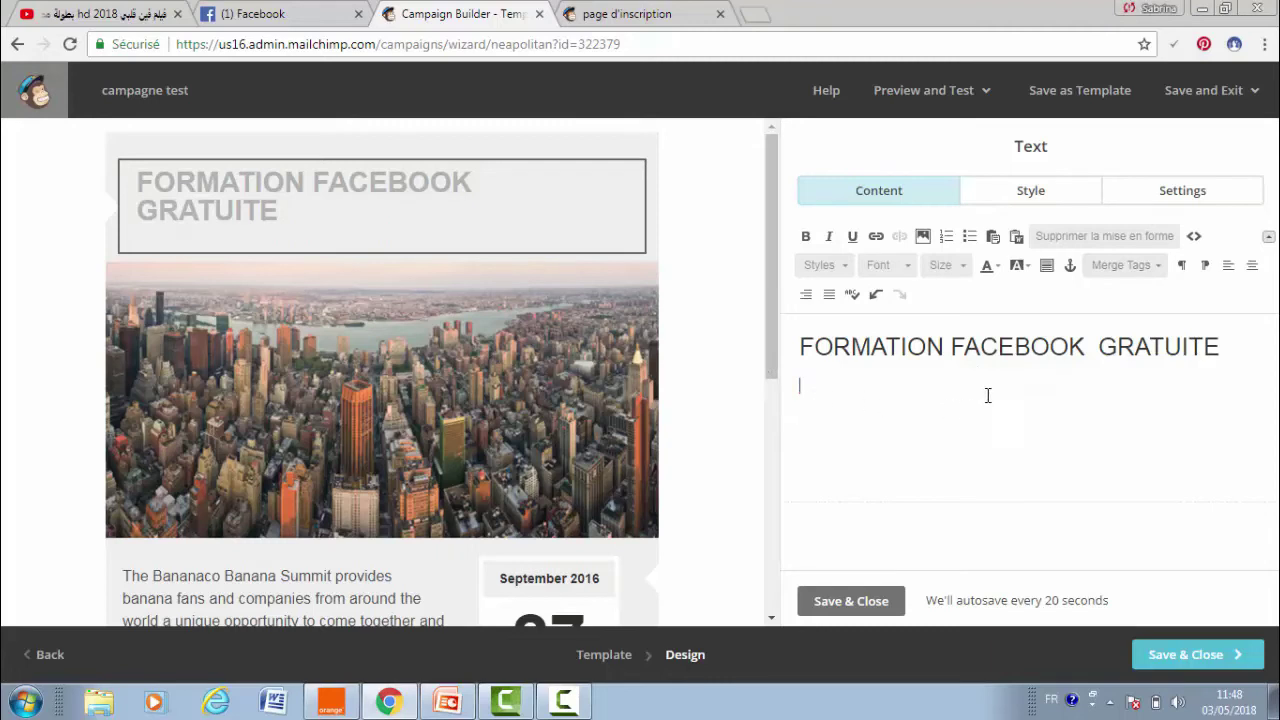
left_click_drag(1250, 335, 726, 353)
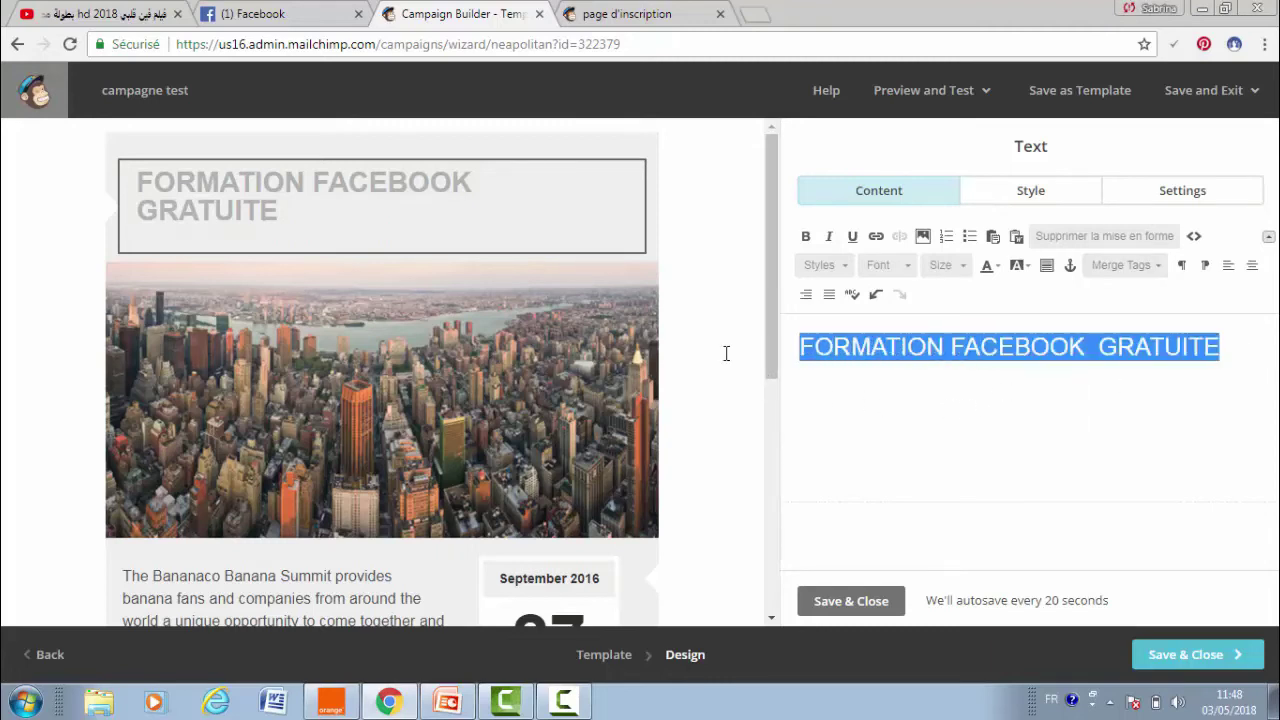
left_click(1251, 265)
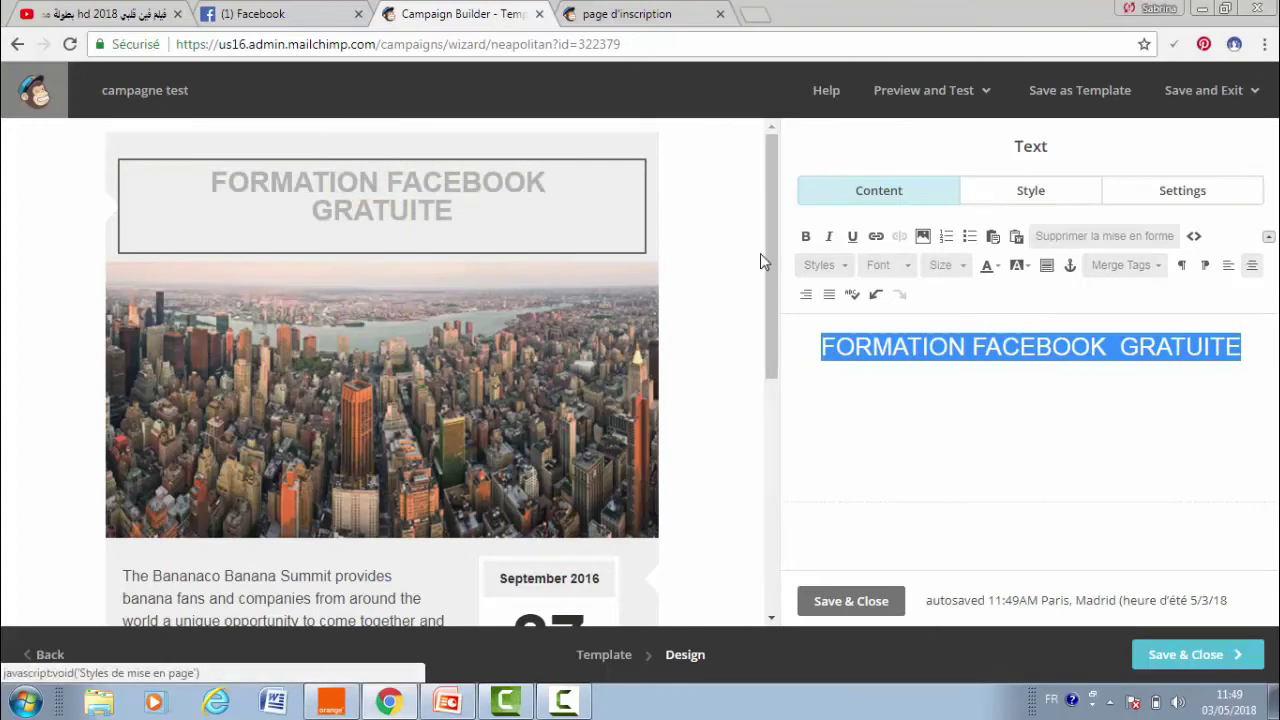
left_click(808, 237)
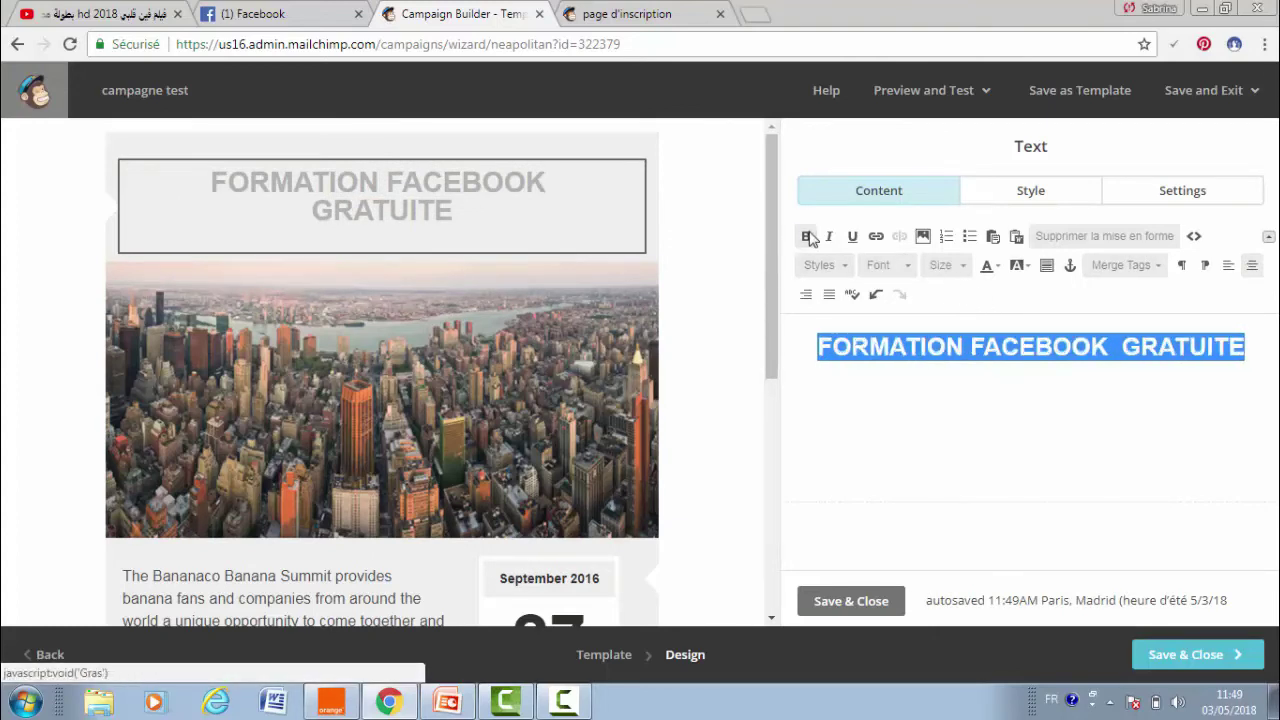
left_click(986, 267)
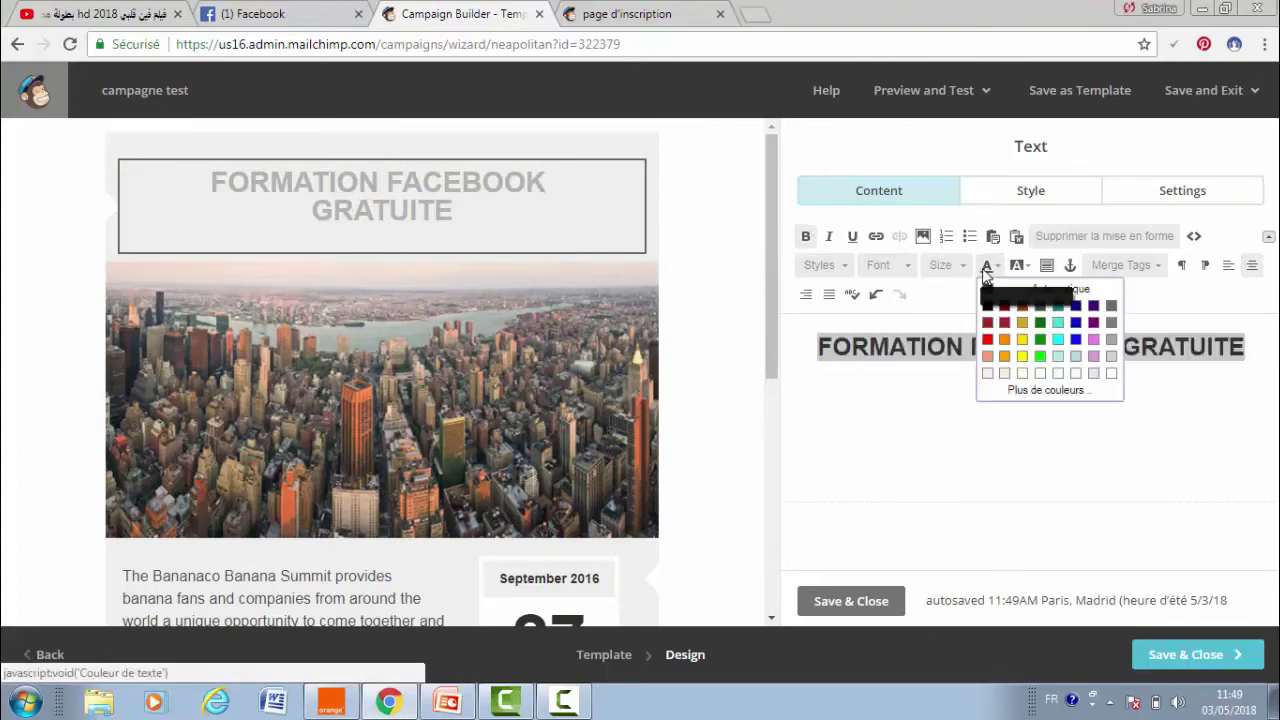
left_click(987, 325)
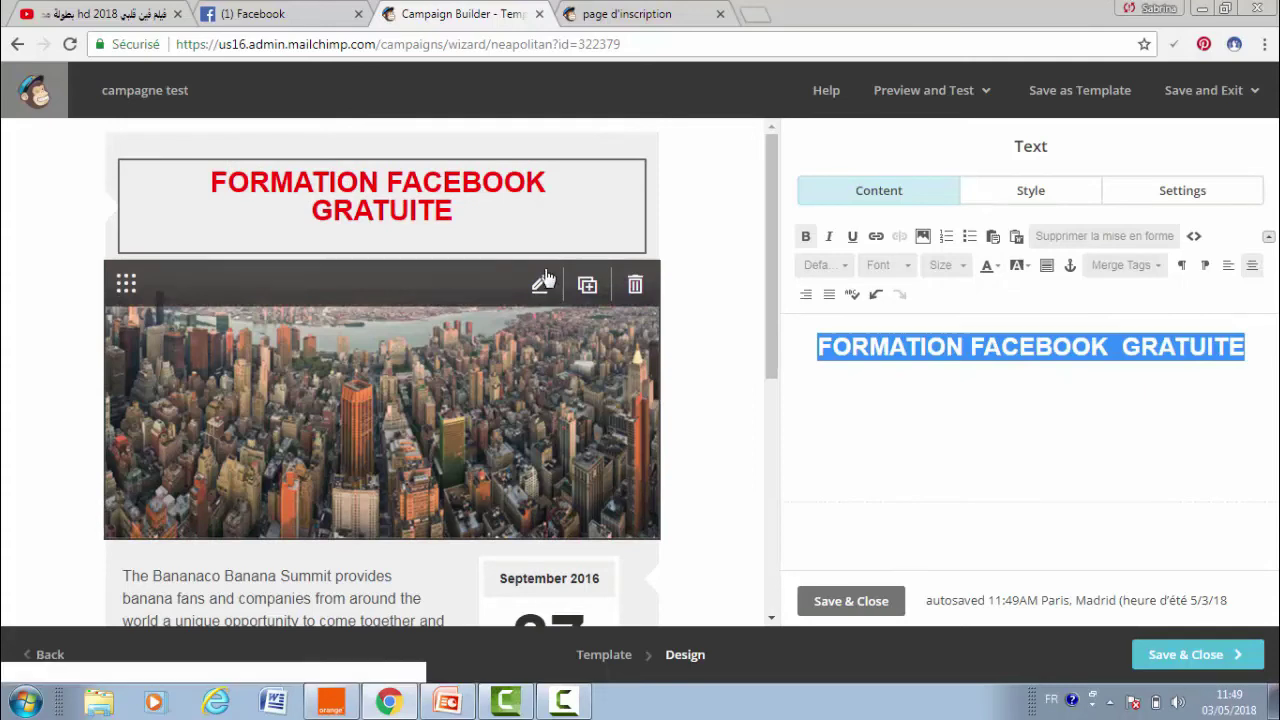
left_click(539, 285)
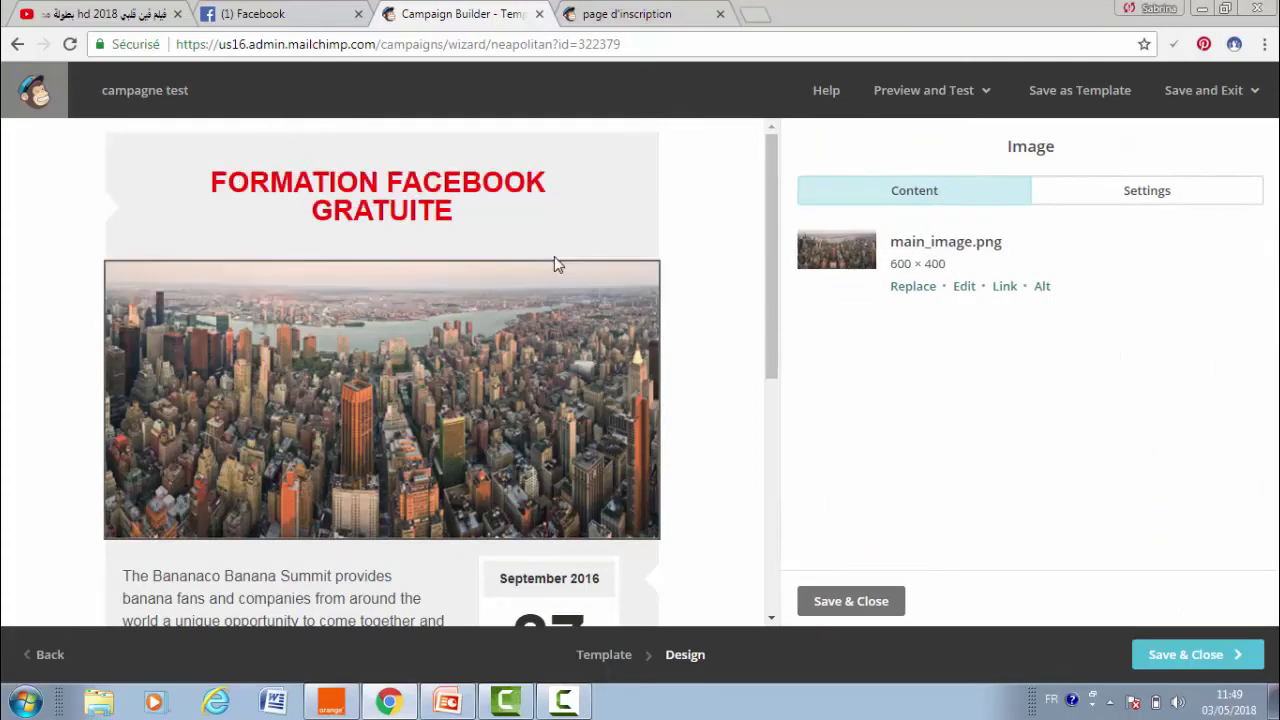
- Swap the main image for the group photo (960 × 640 JPG) from Content Manager
left_click(911, 290)
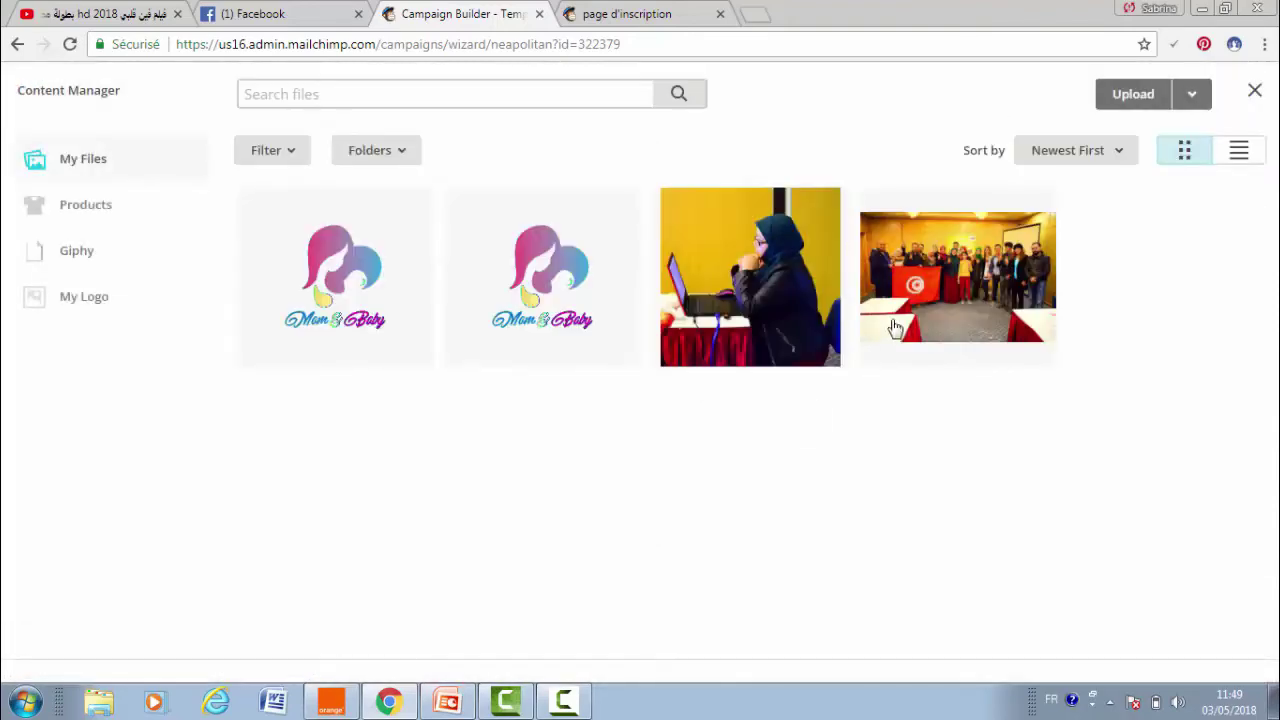
left_click(958, 296)
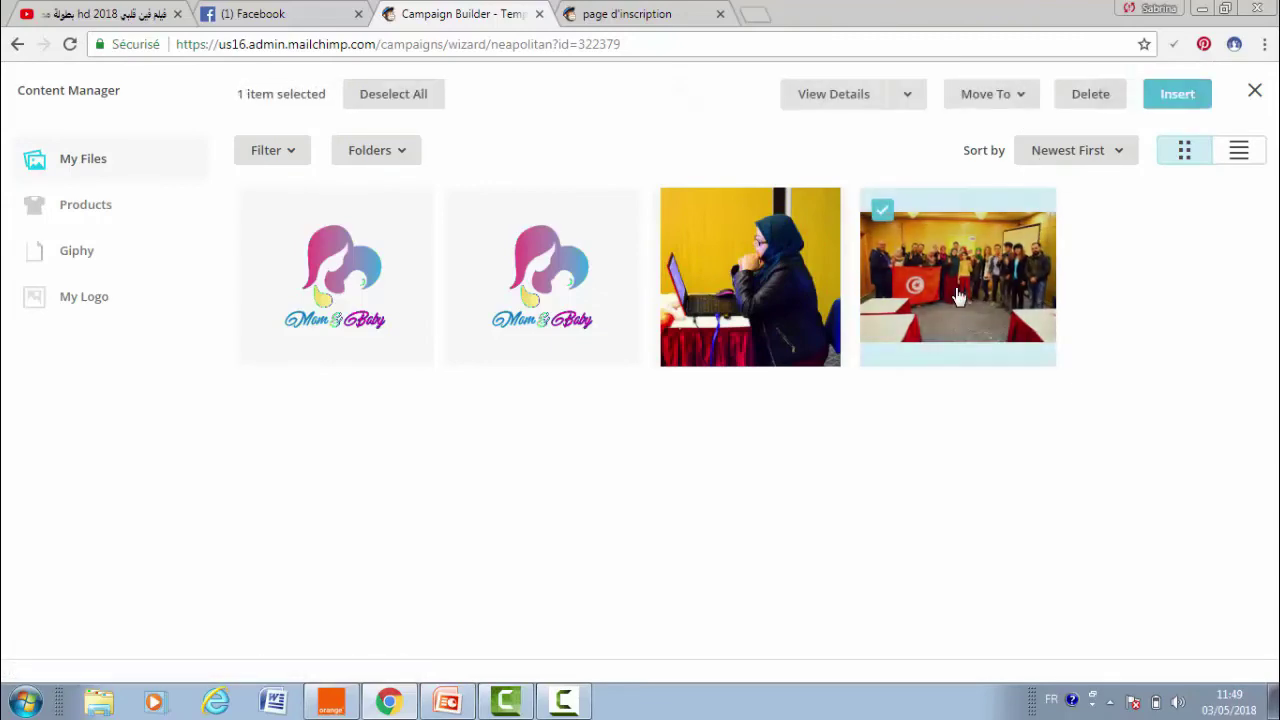
left_click(1178, 95)
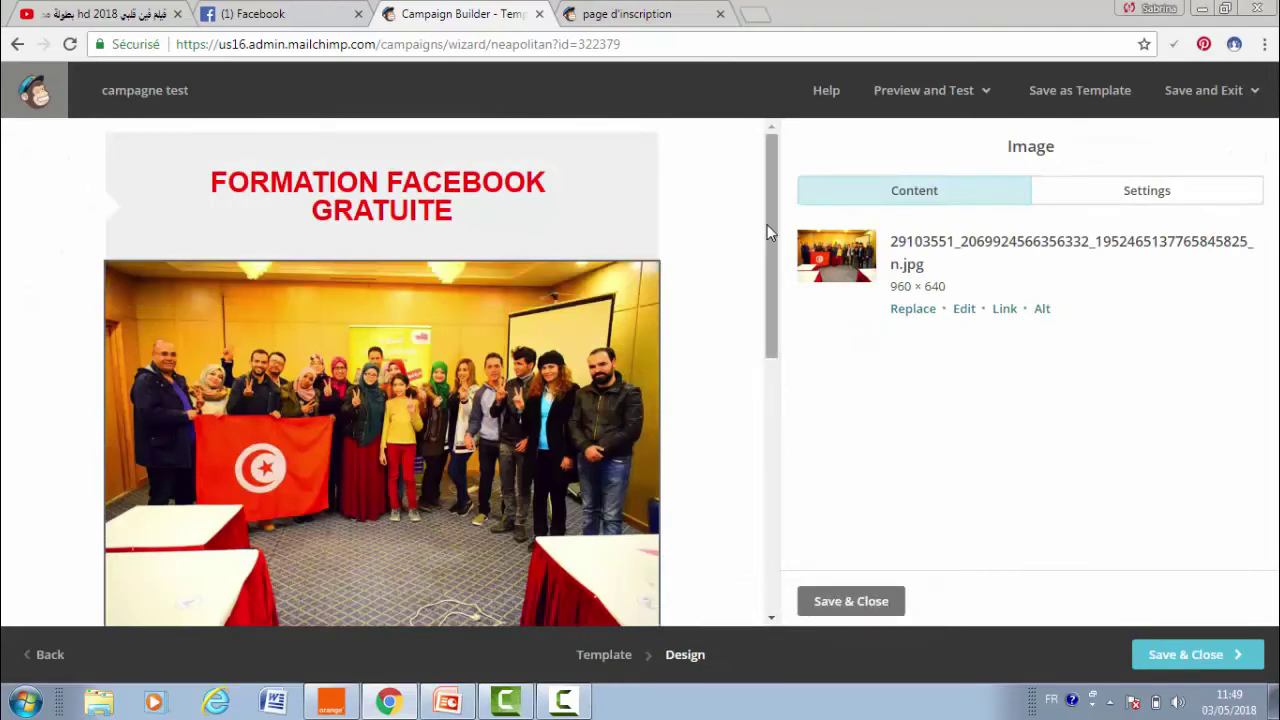
left_click_drag(770, 233, 814, 209)
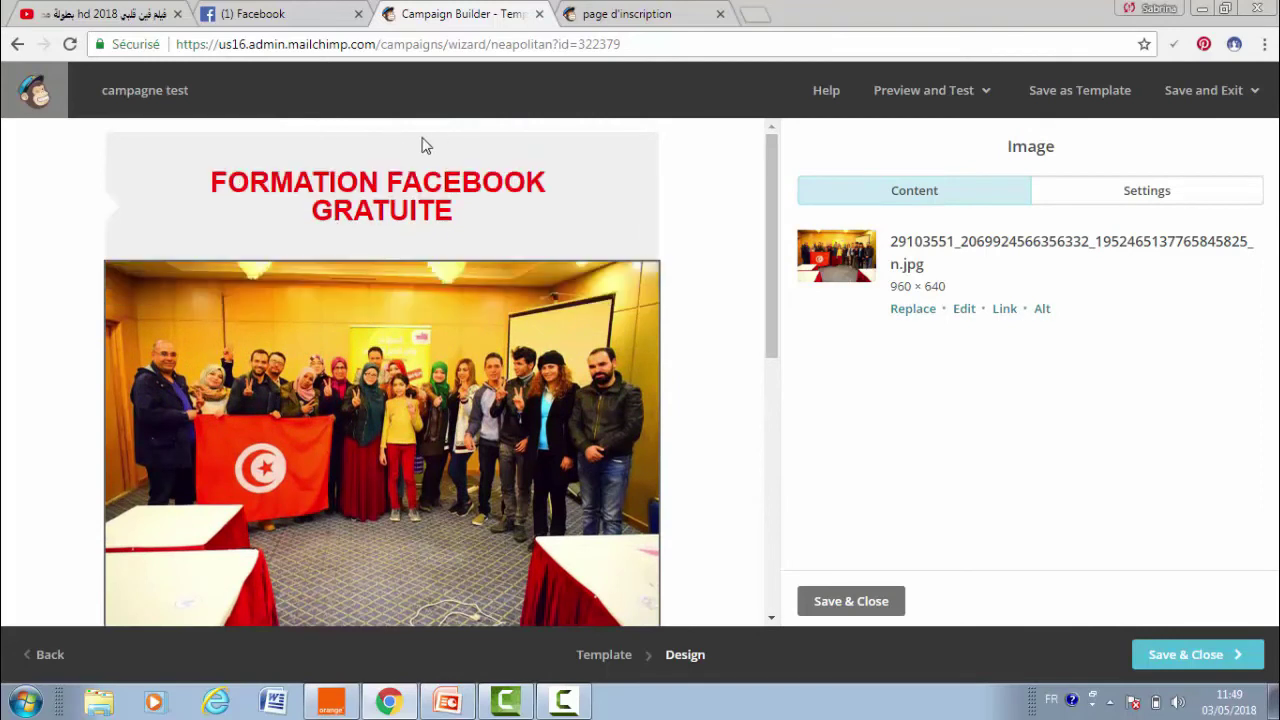
mouse_move(418, 186)
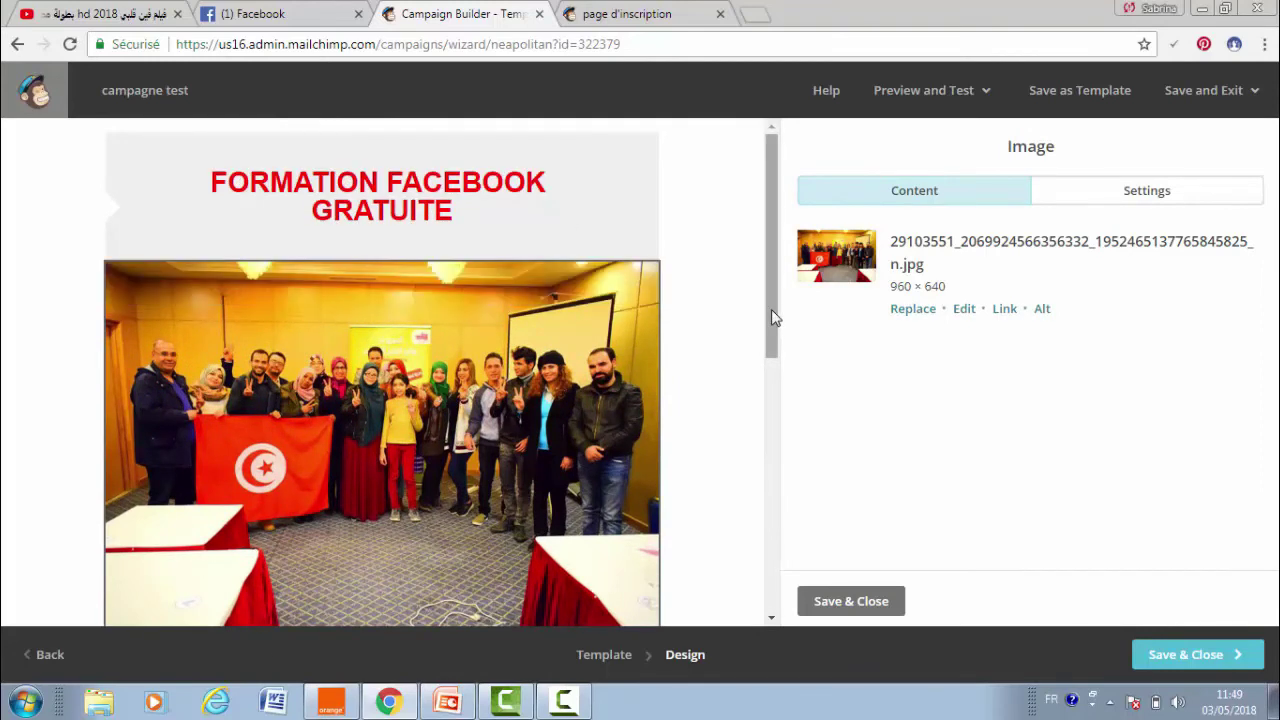
left_click_drag(771, 309, 785, 446)
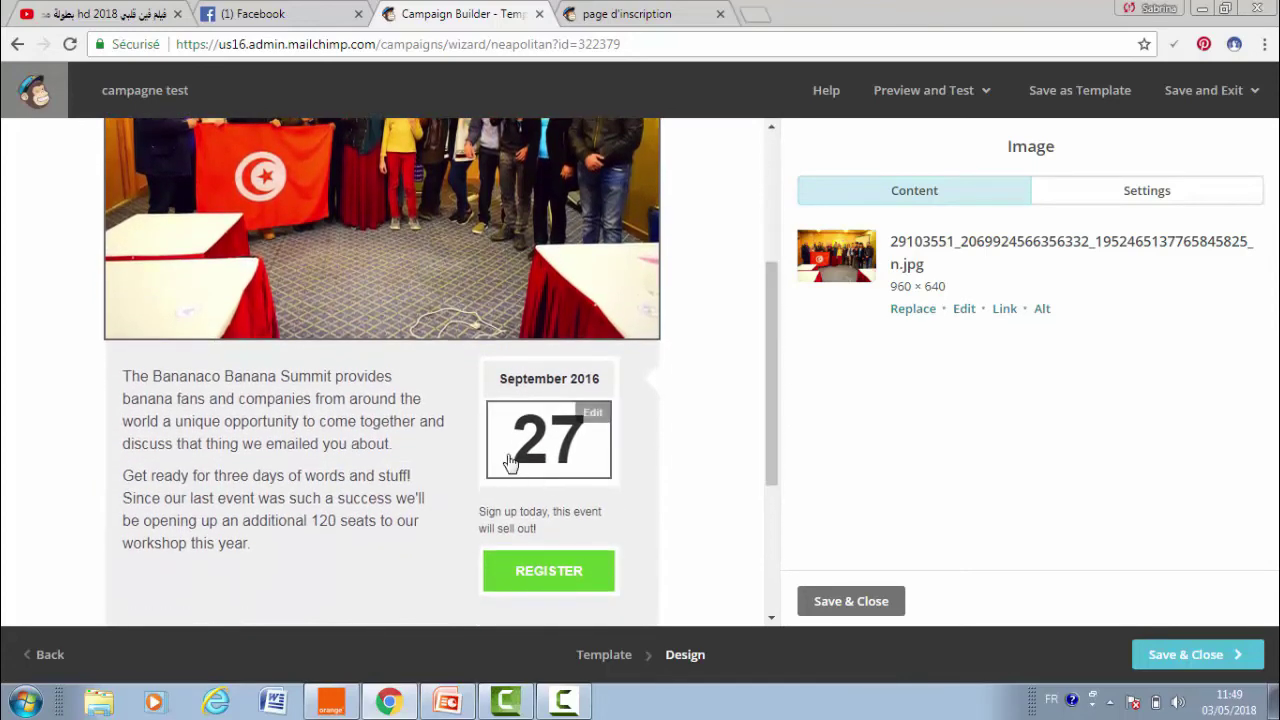
- Change the date heading's year from 2016 to 2018, then bring up the REGISTER button settings
left_click(537, 381)
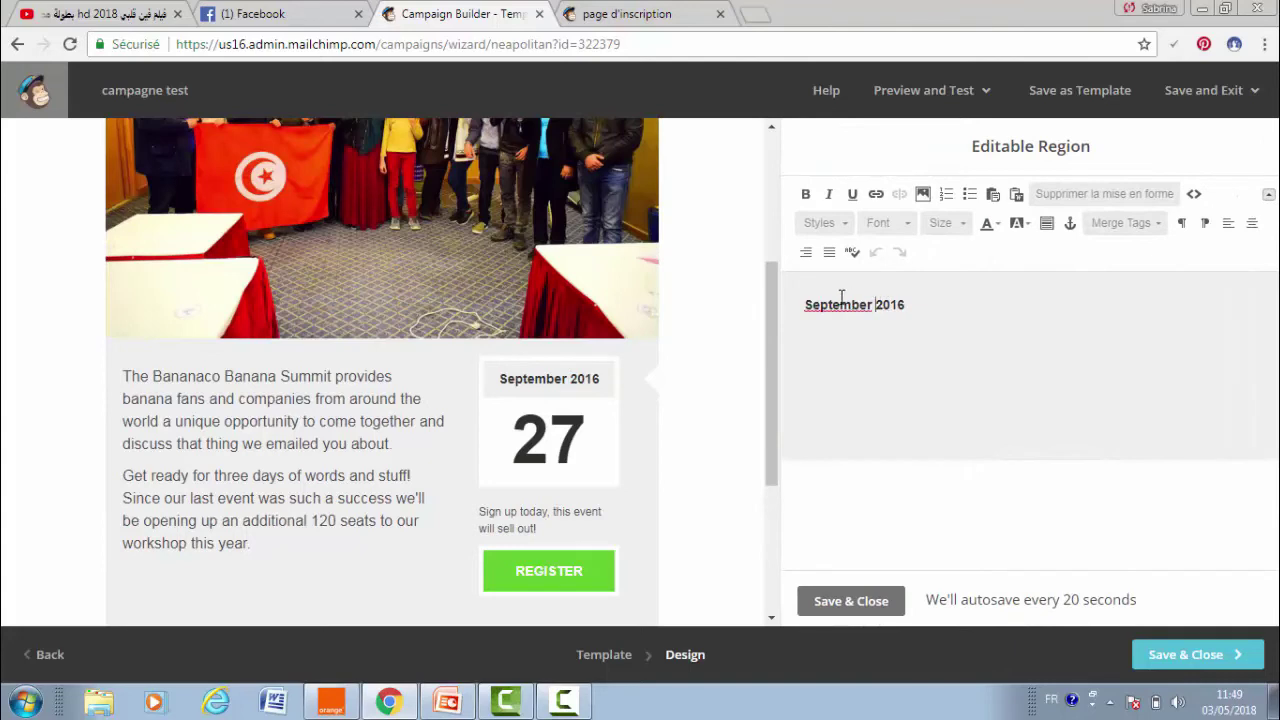
double_click(840, 305)
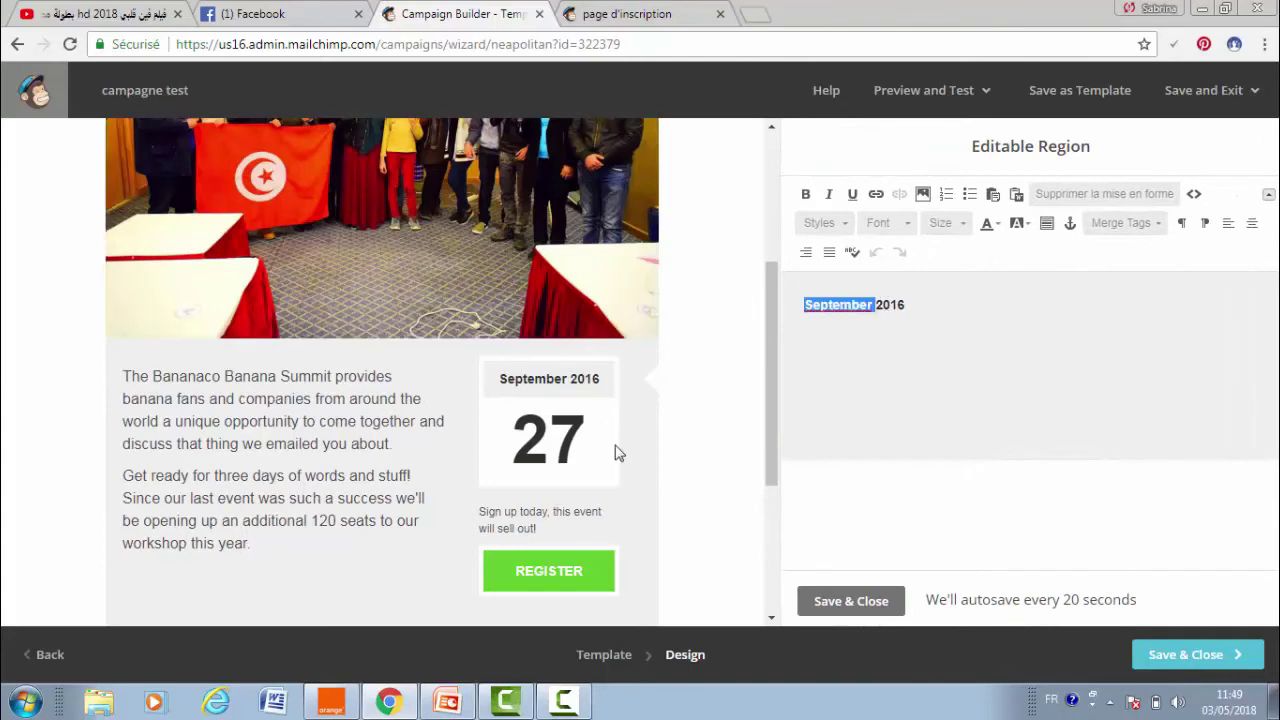
left_click(920, 305)
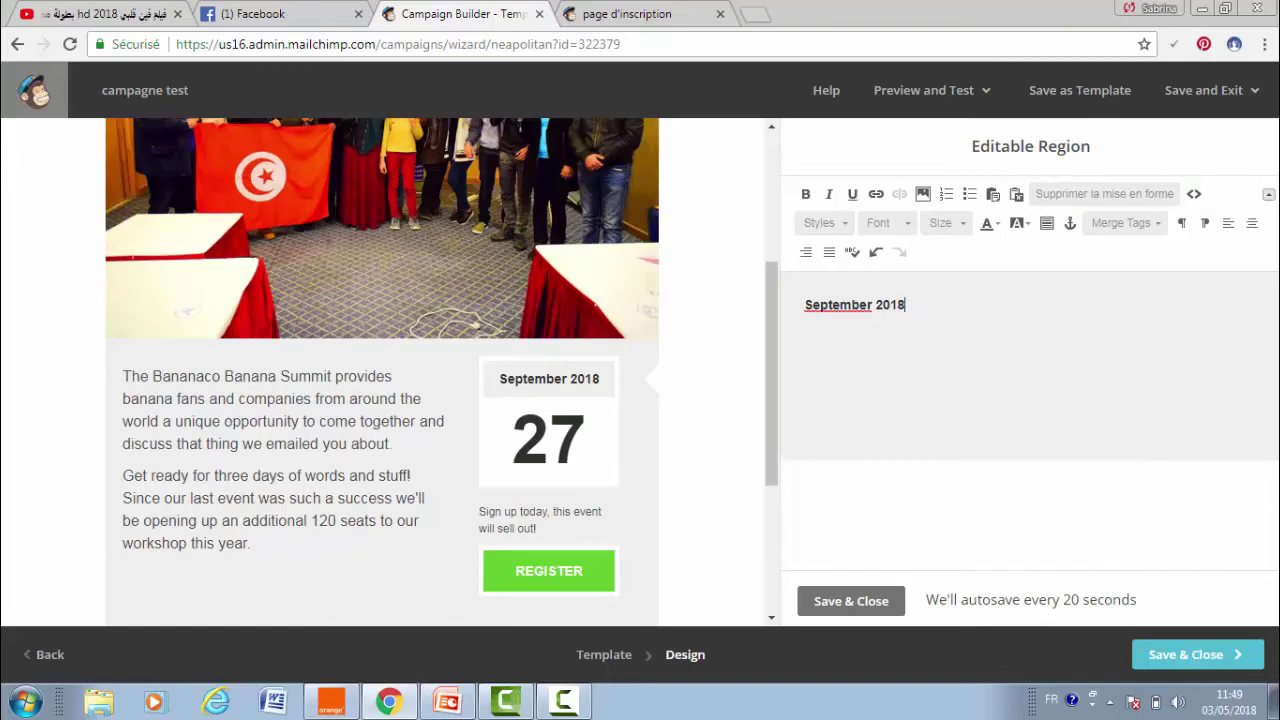
left_click(543, 443)
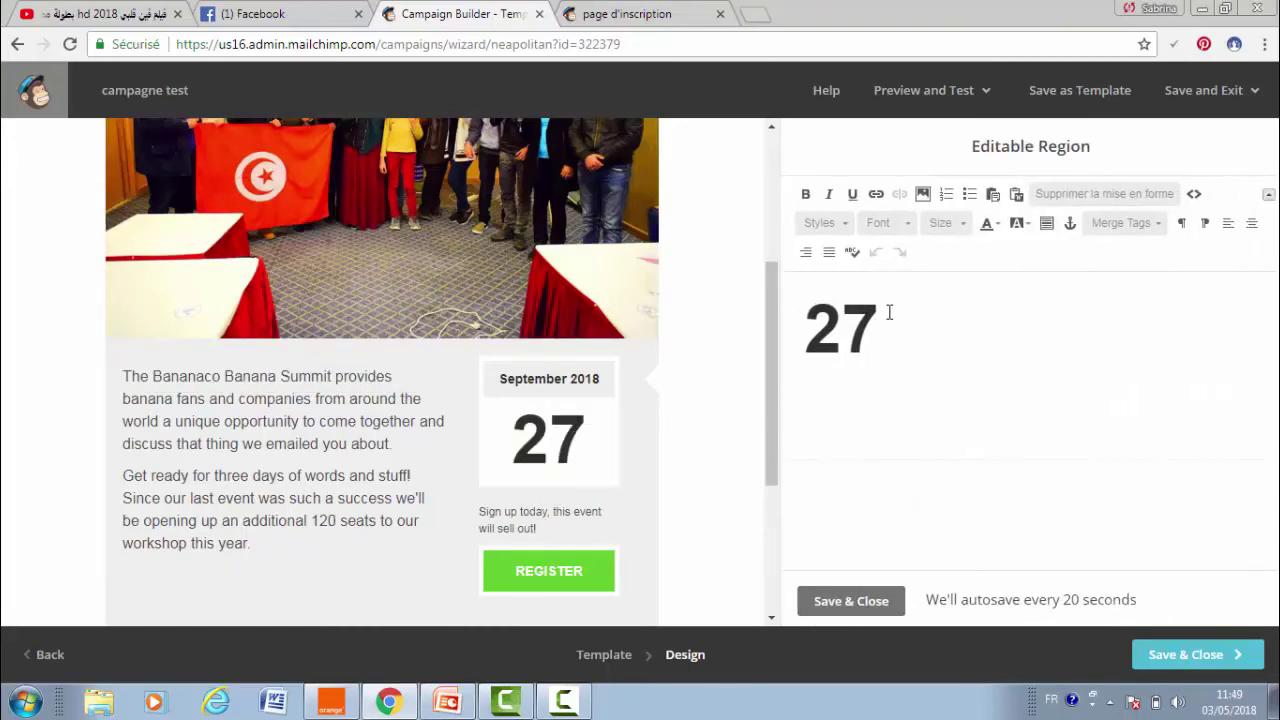
mouse_move(558, 512)
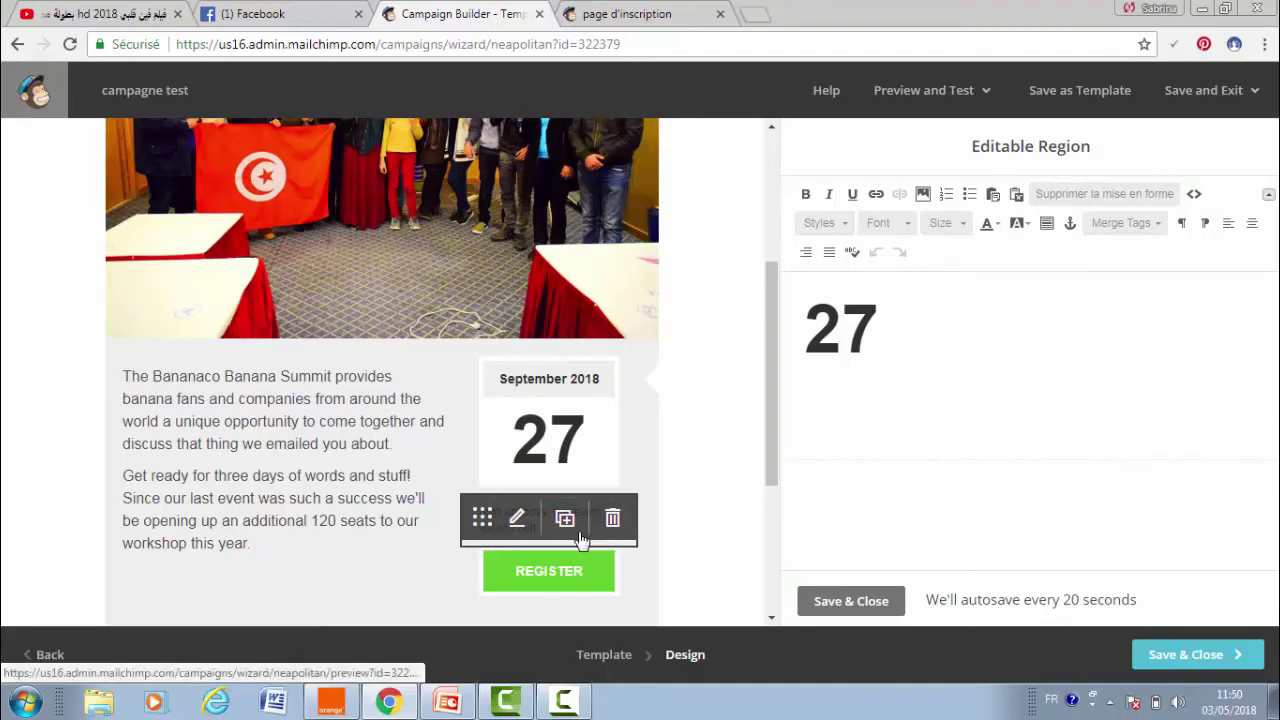
left_click(517, 569)
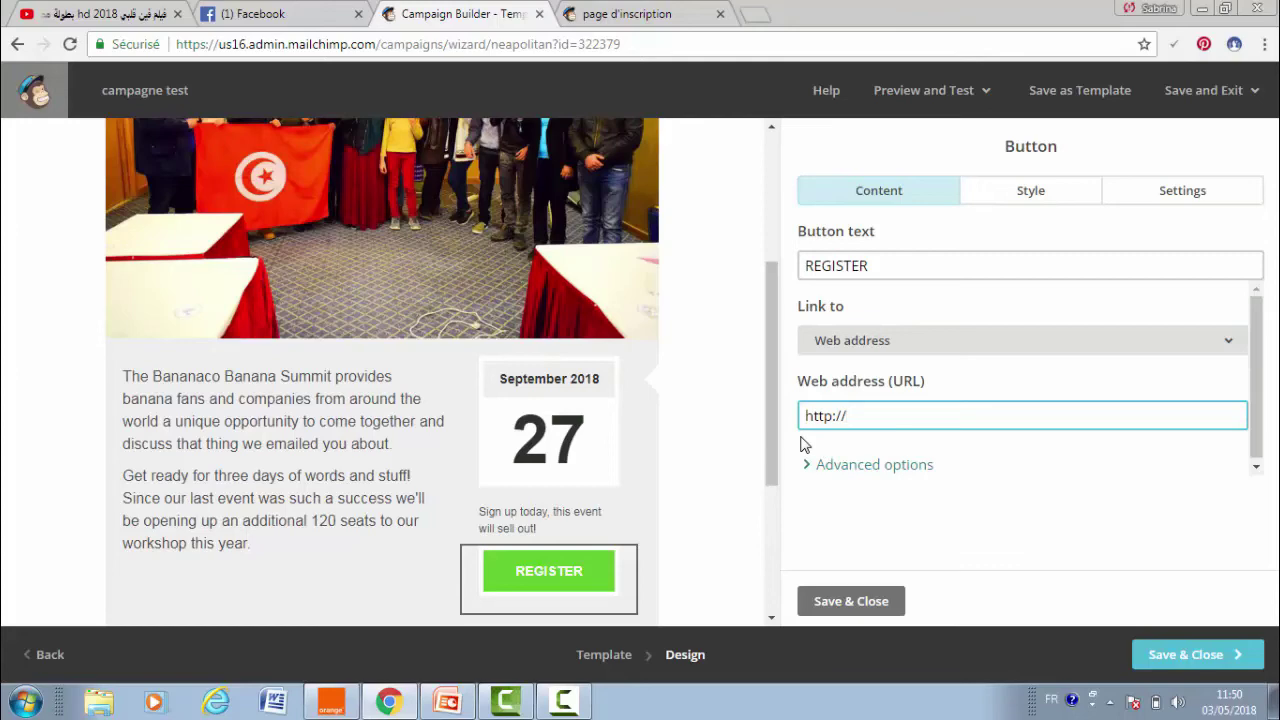
- Review the event description text and the Facebook follow link, then open the footer block
left_click(290, 446)
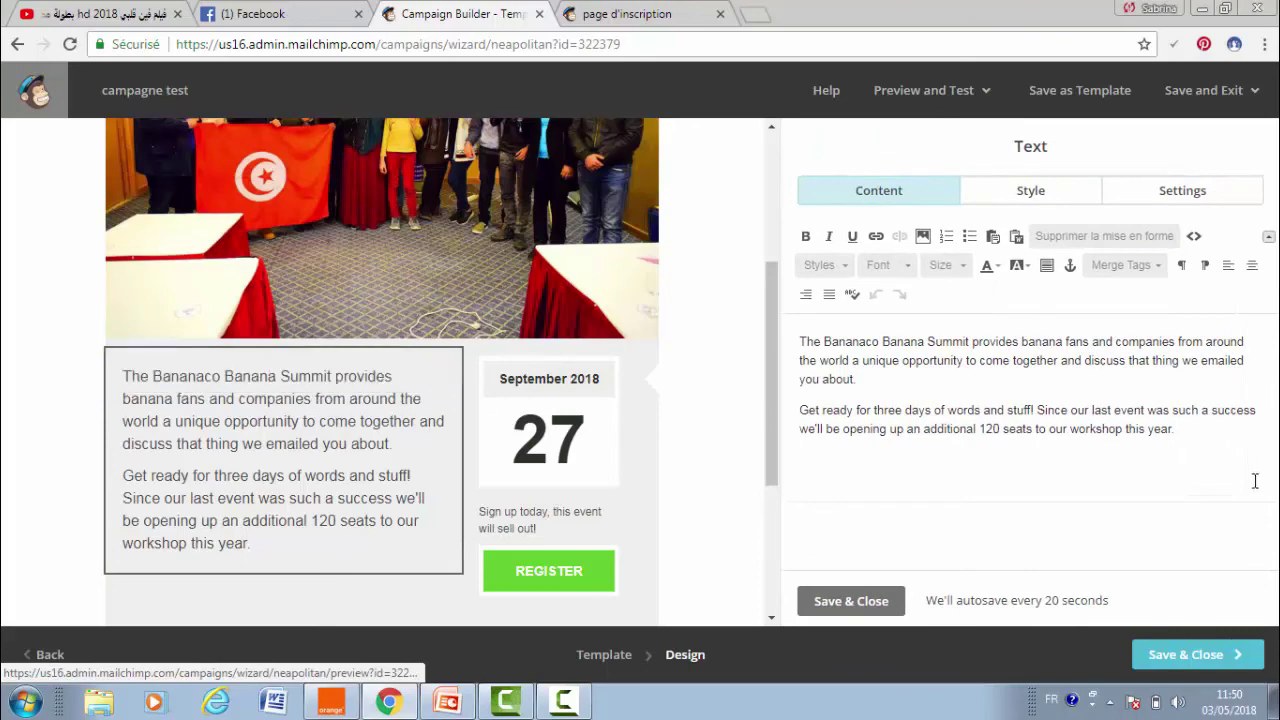
left_click_drag(1197, 466, 710, 310)
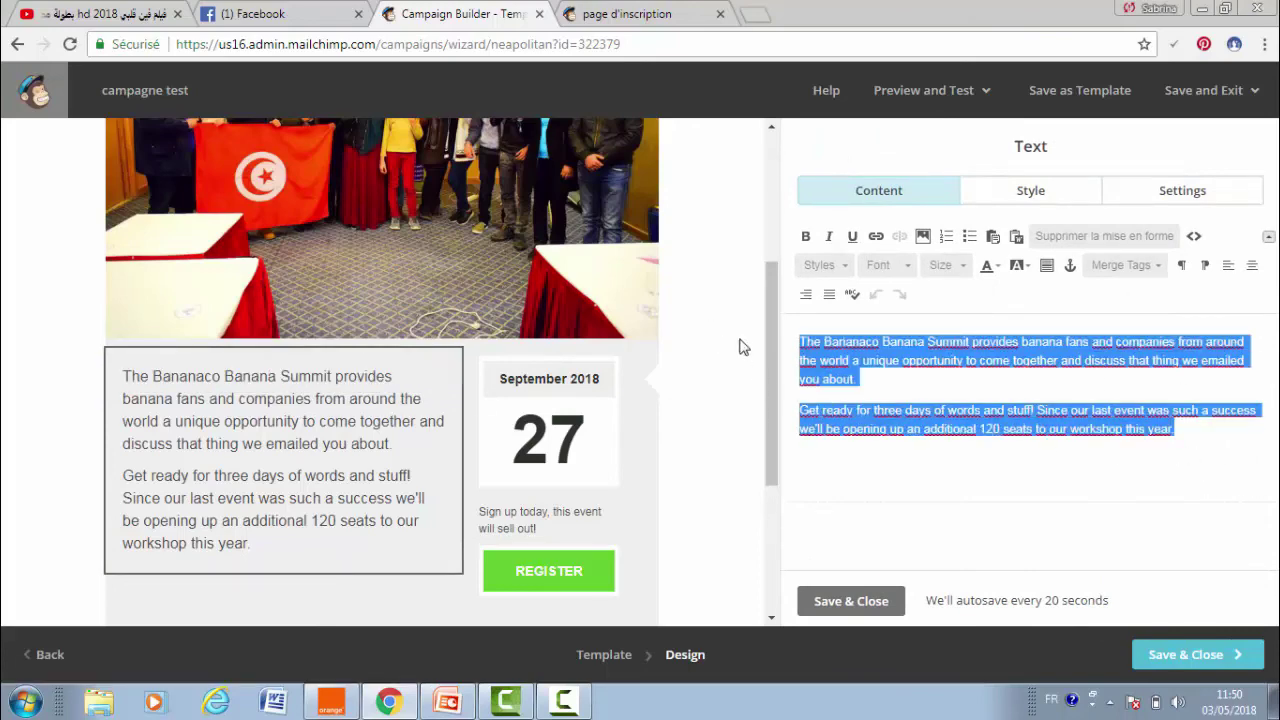
left_click_drag(771, 352, 780, 463)
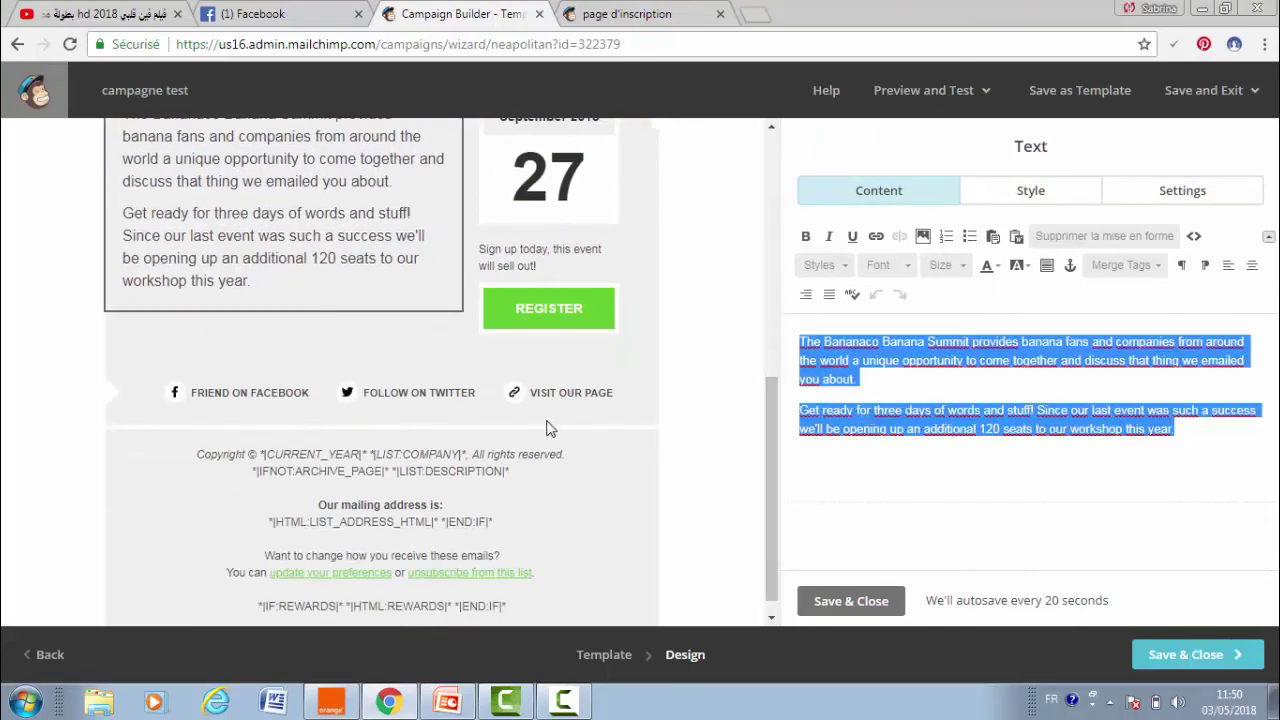
left_click(488, 414)
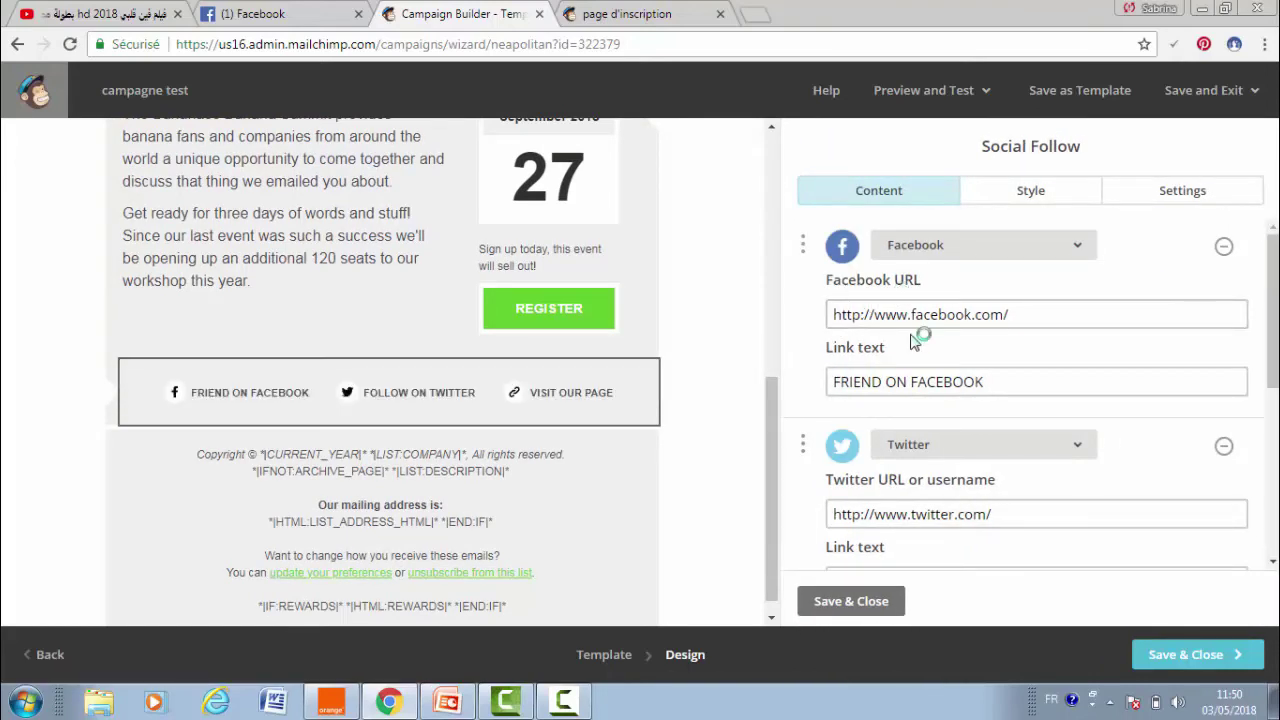
left_click(972, 314)
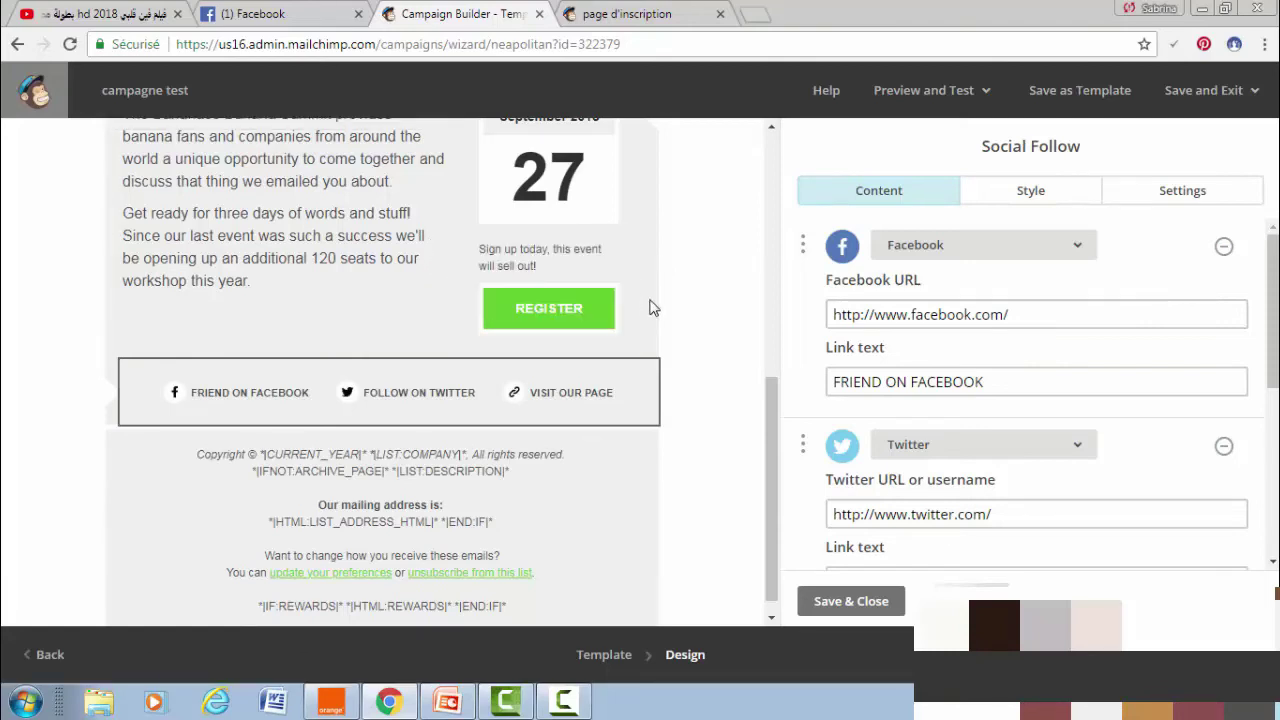
left_click(433, 503)
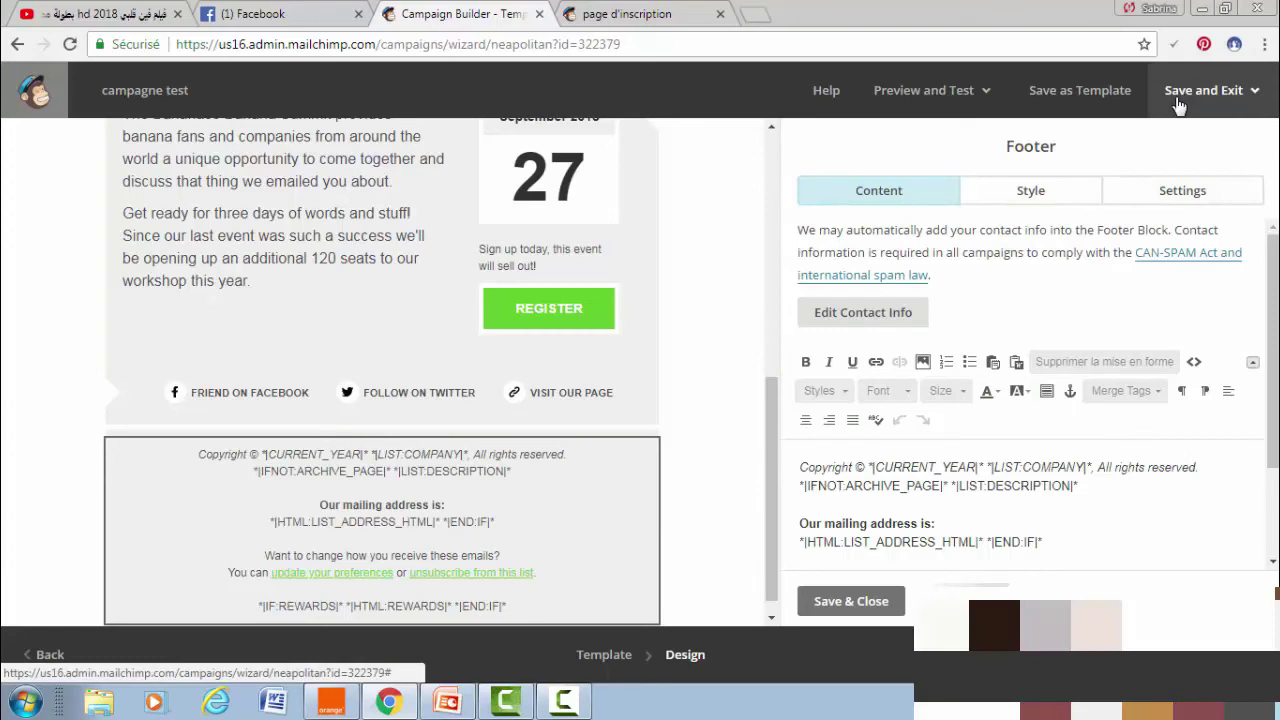
- Preview the campaign email on desktop, scrolling from the header photo down to the footer
left_click(960, 90)
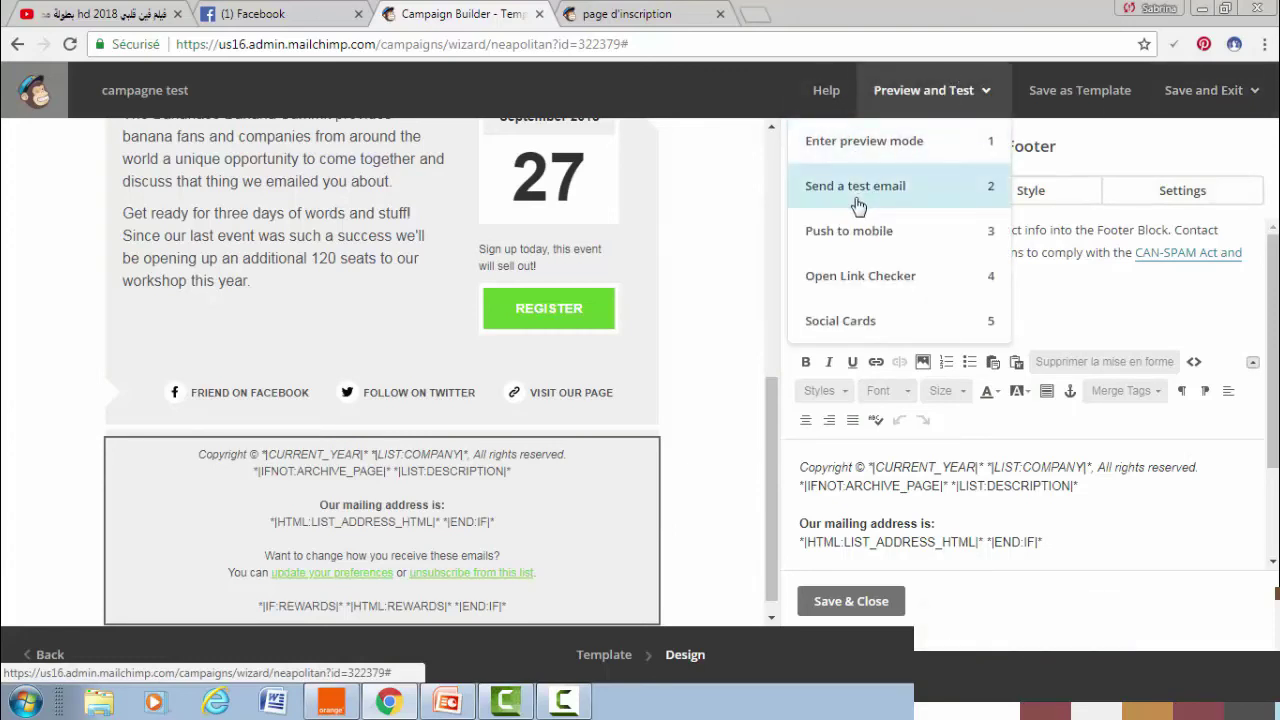
left_click(887, 146)
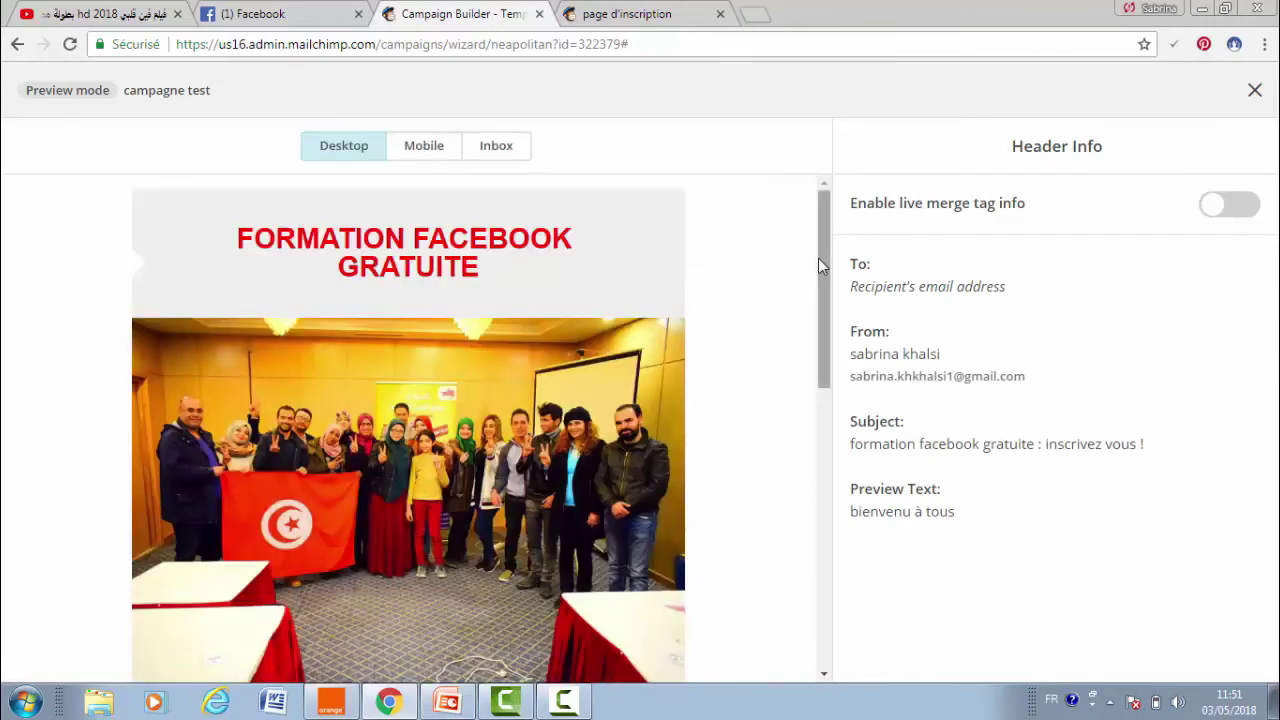
left_click_drag(818, 258, 838, 545)
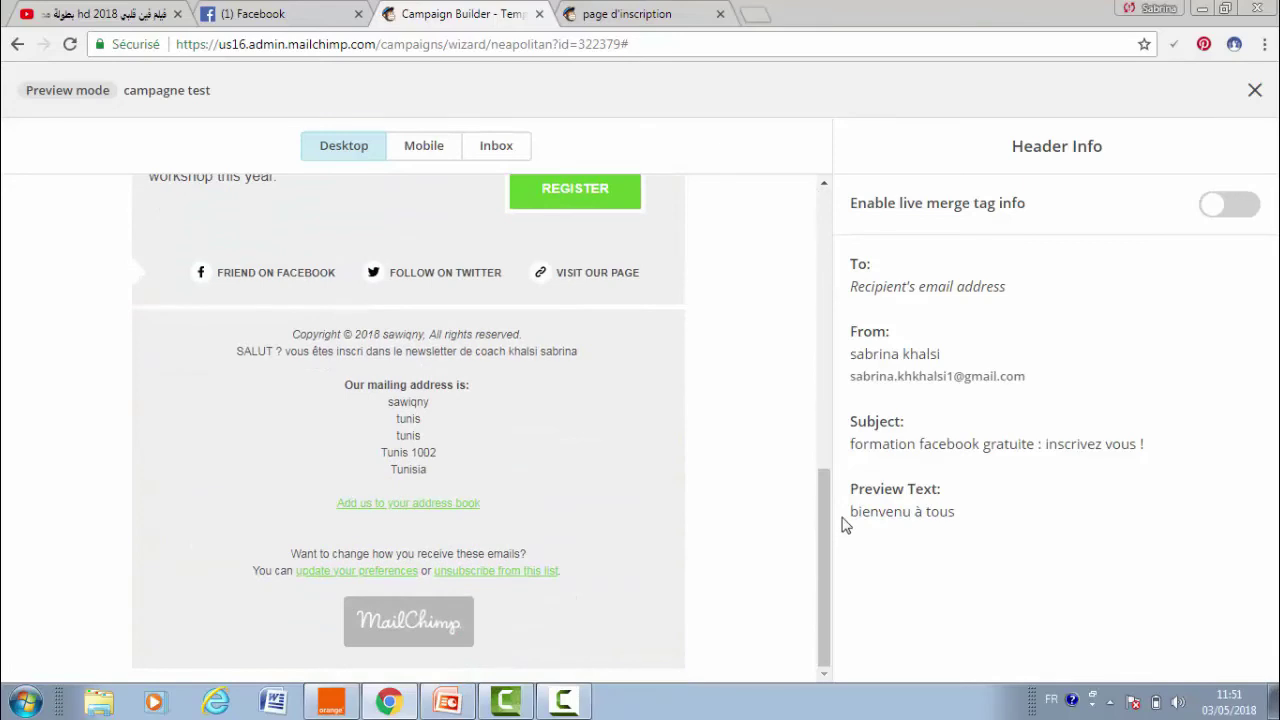
scroll(768, 487, "up", 1)
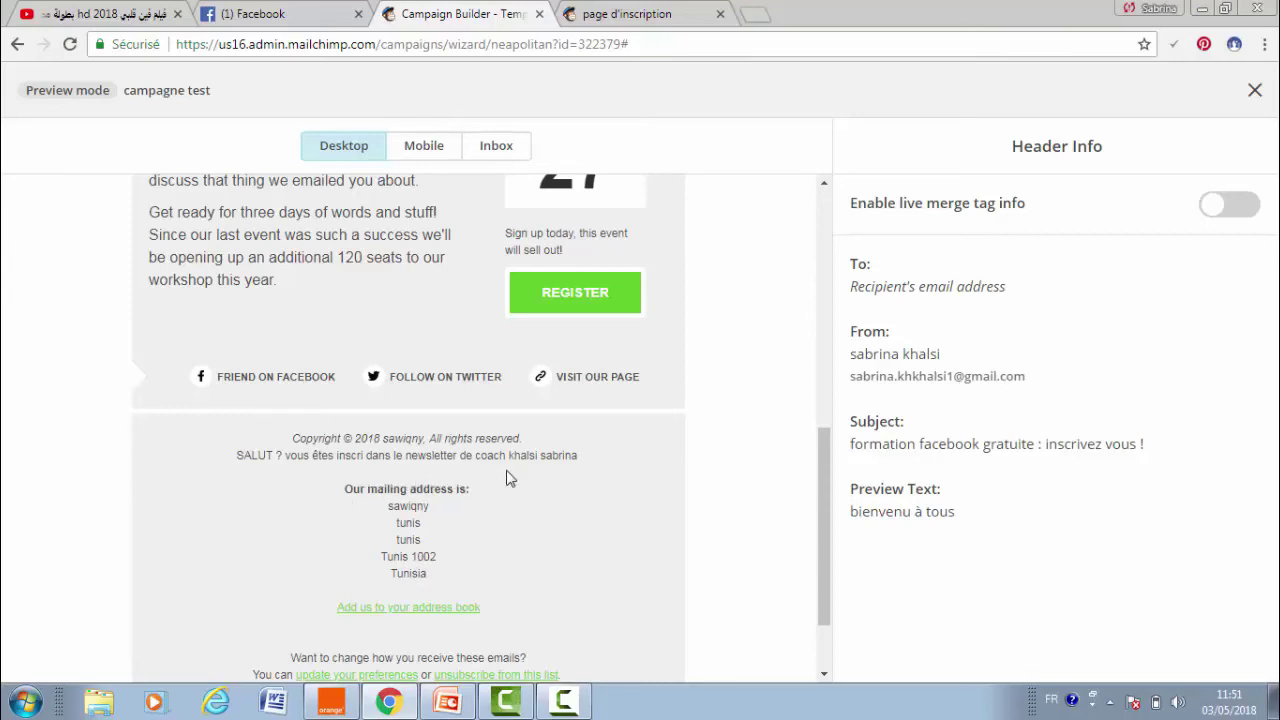
scroll(820, 490, "down", 1)
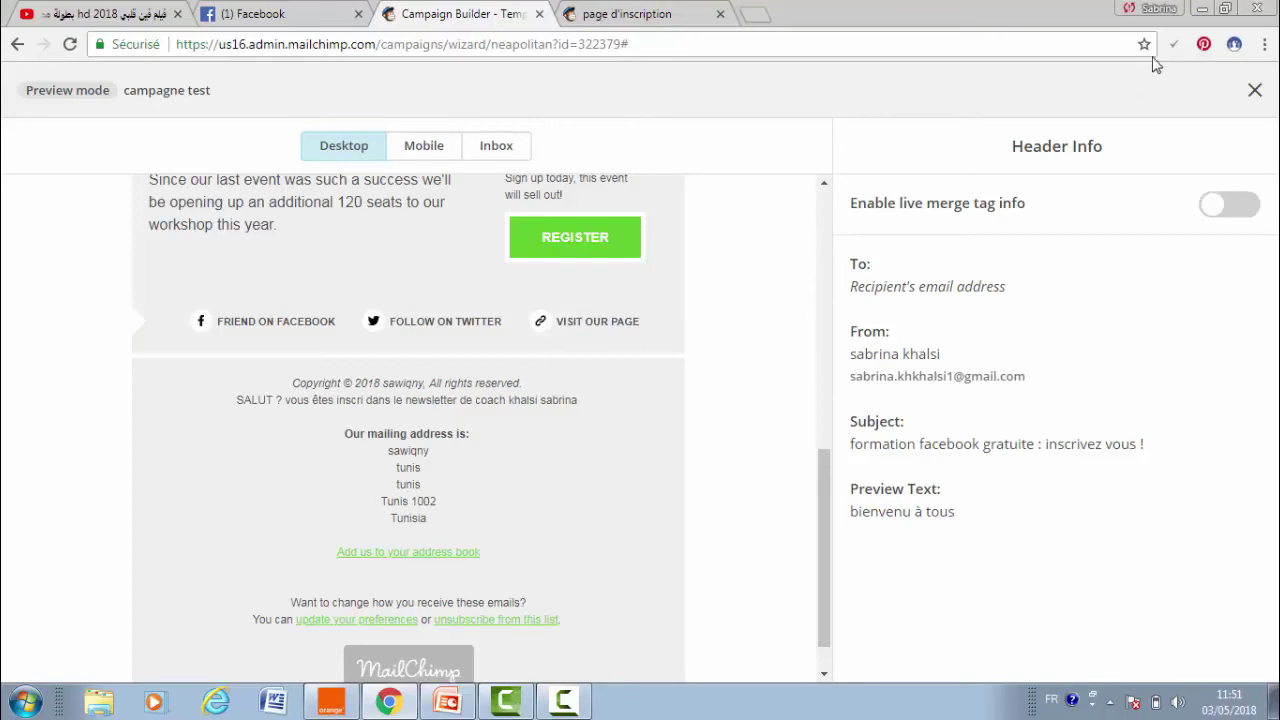
- Delete the list description and mailing address lines from the footer and save it
left_click(1254, 90)
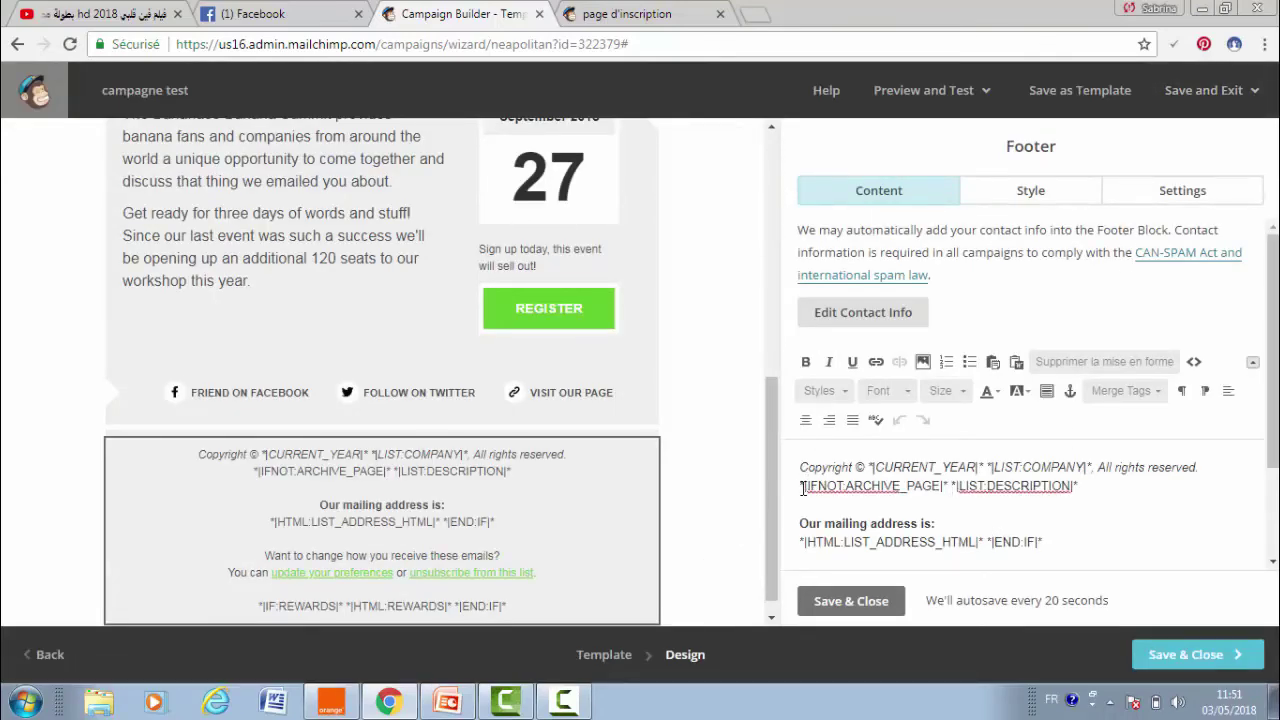
left_click_drag(808, 487, 1065, 547)
key("BackSpace")
key("BackSpace")
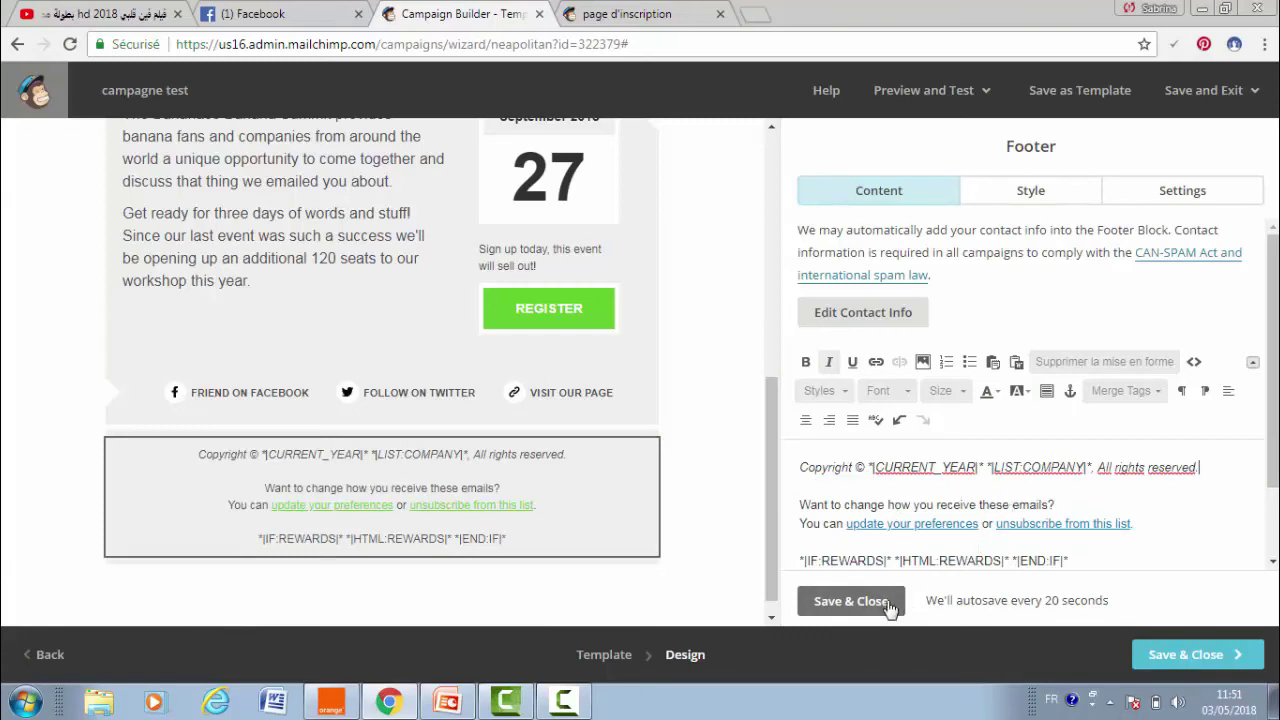
left_click(851, 601)
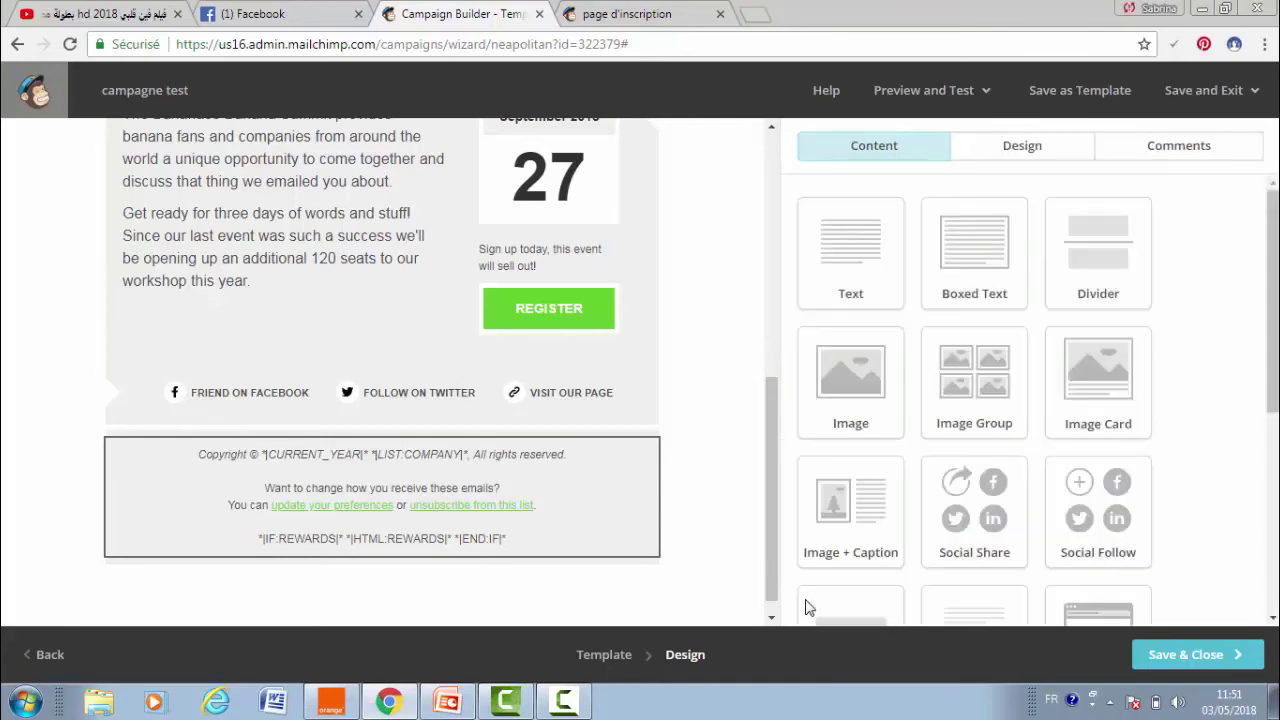
- Check the trimmed email in desktop, mobile and inbox previews, then exit preview mode
left_click(951, 96)
left_click(919, 145)
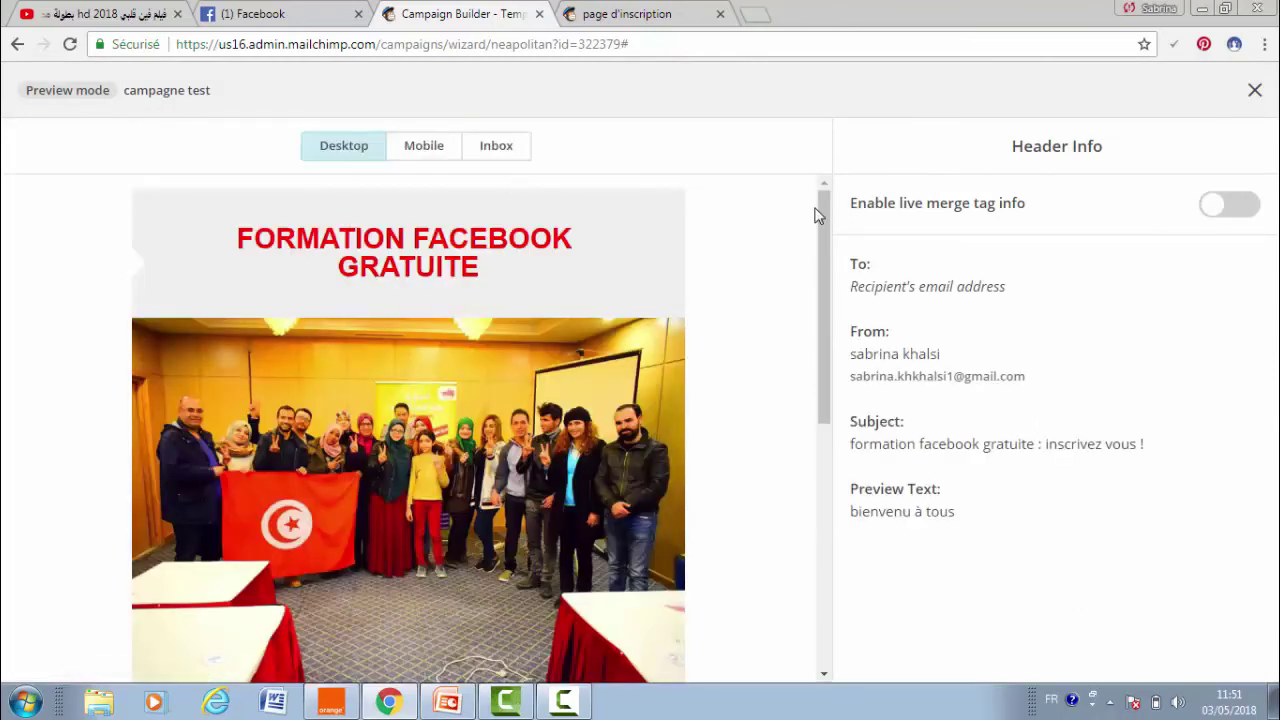
left_click_drag(820, 215, 826, 571)
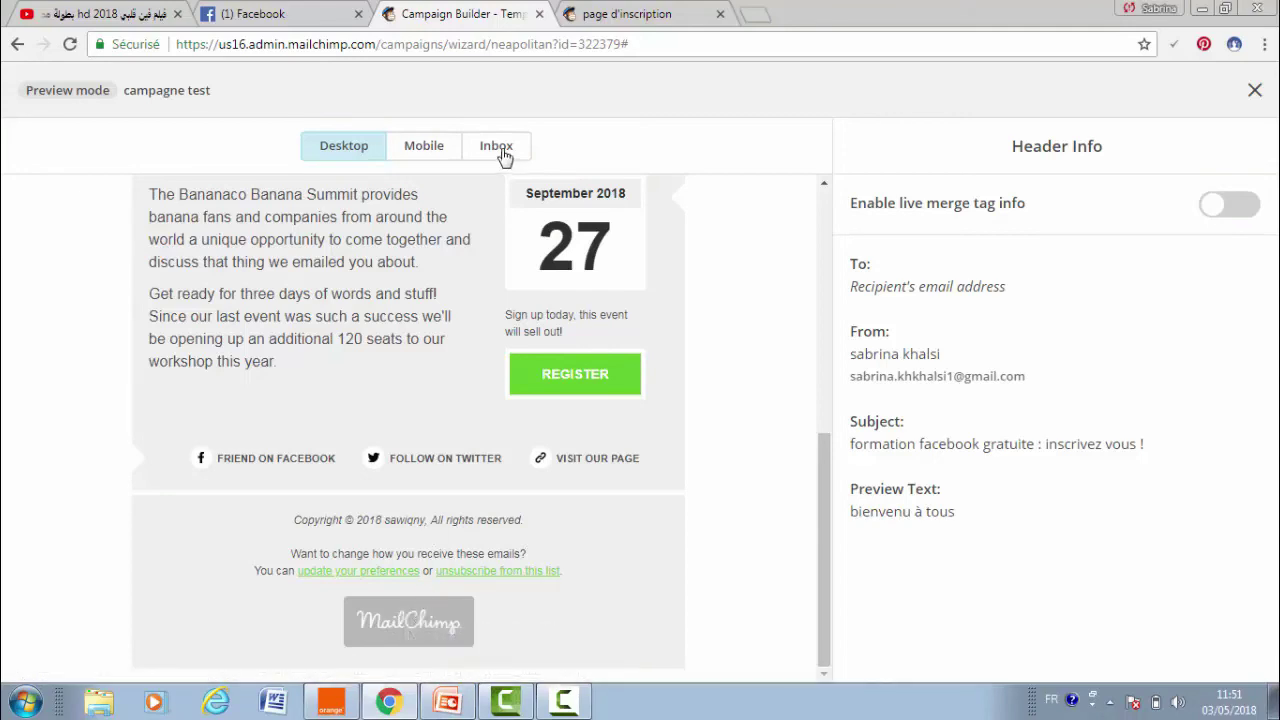
left_click(440, 157)
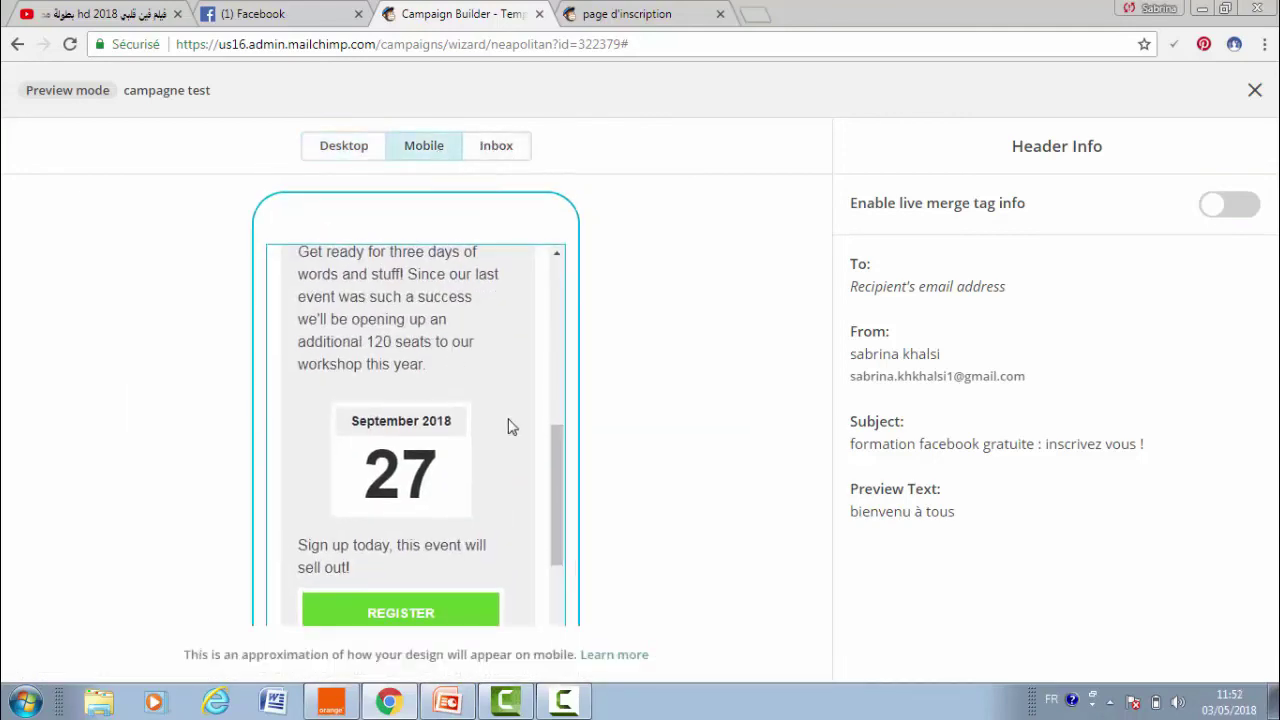
left_click_drag(560, 466, 514, 151)
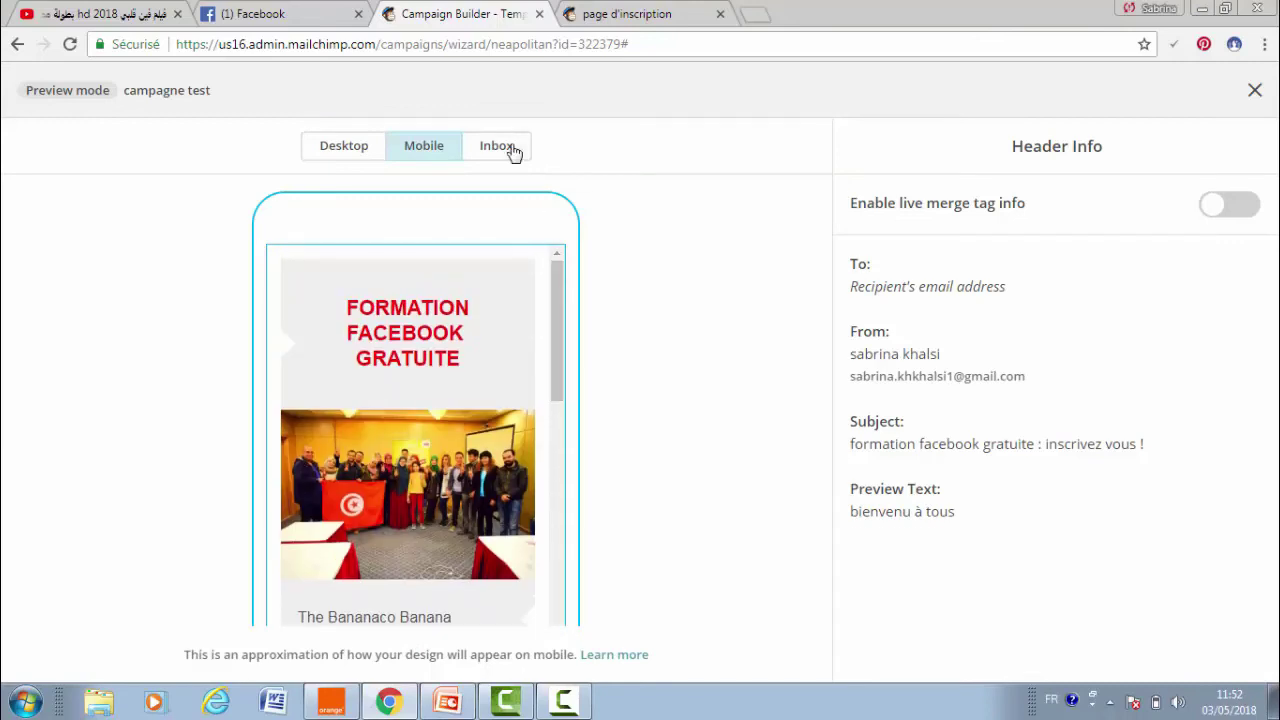
left_click(512, 150)
left_click(372, 158)
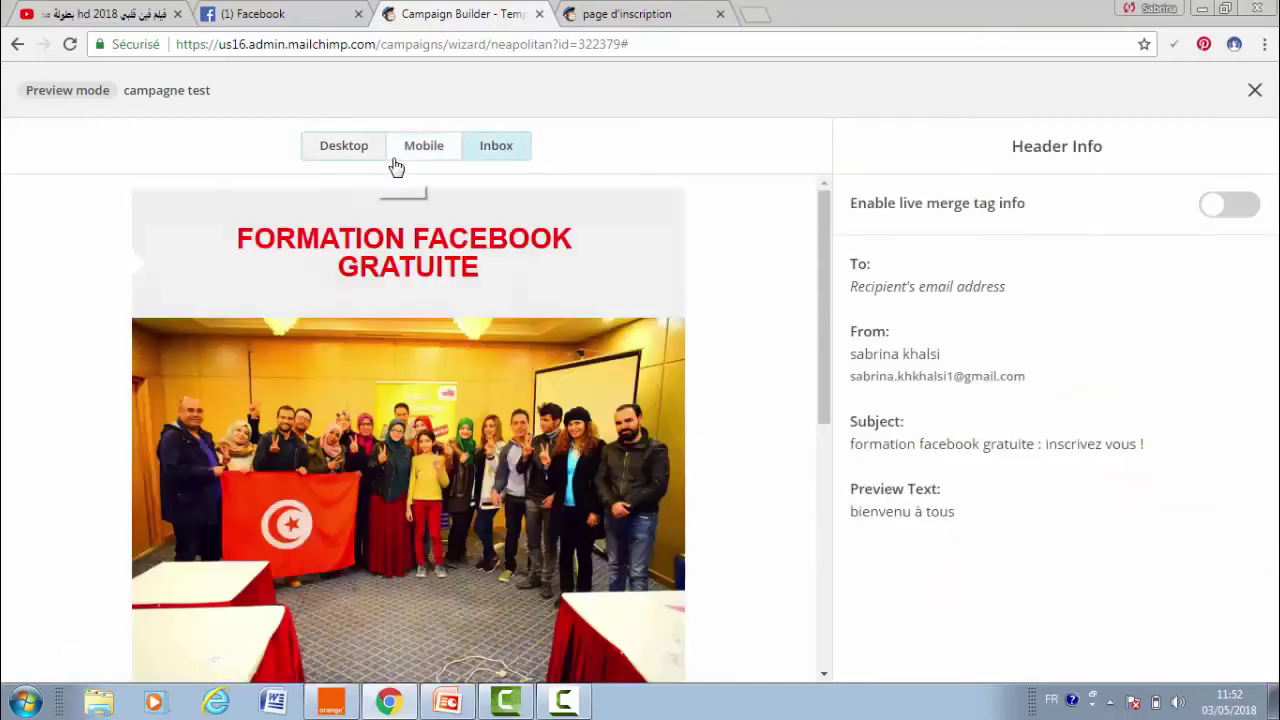
left_click(1255, 91)
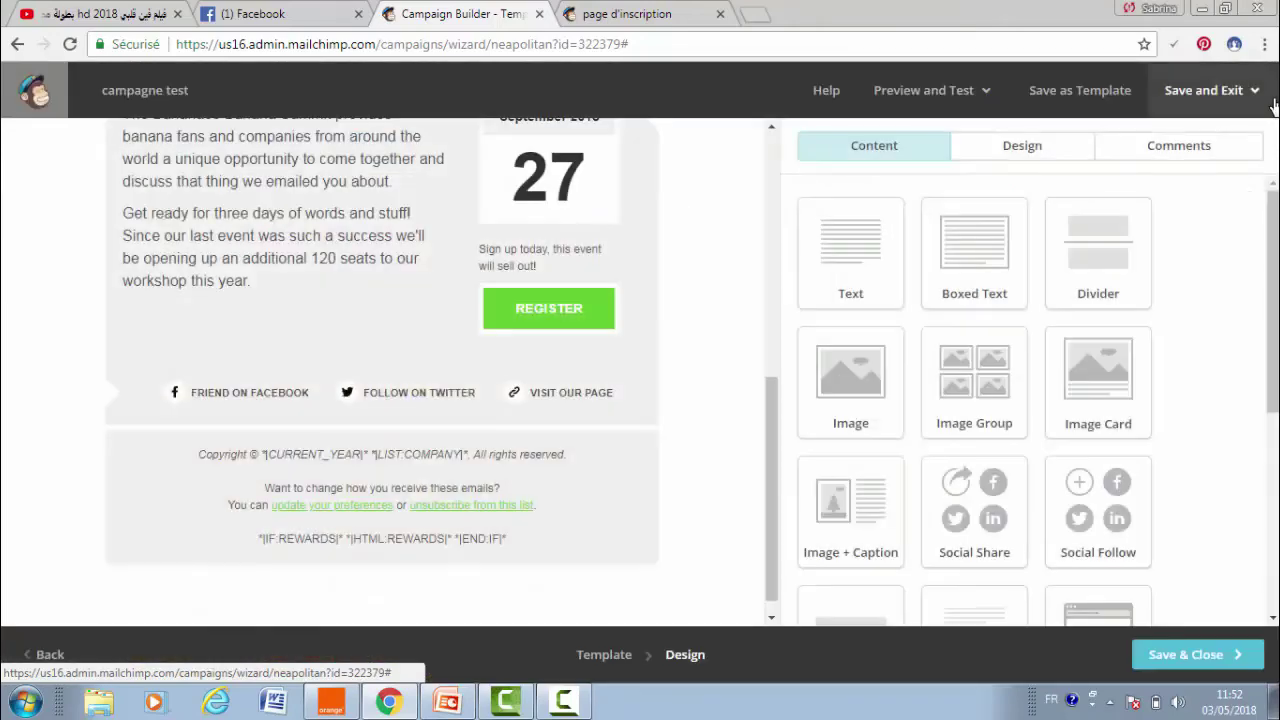
- Send a test of the campaign email to the Gmail address, then open a new browser tab
left_click(885, 96)
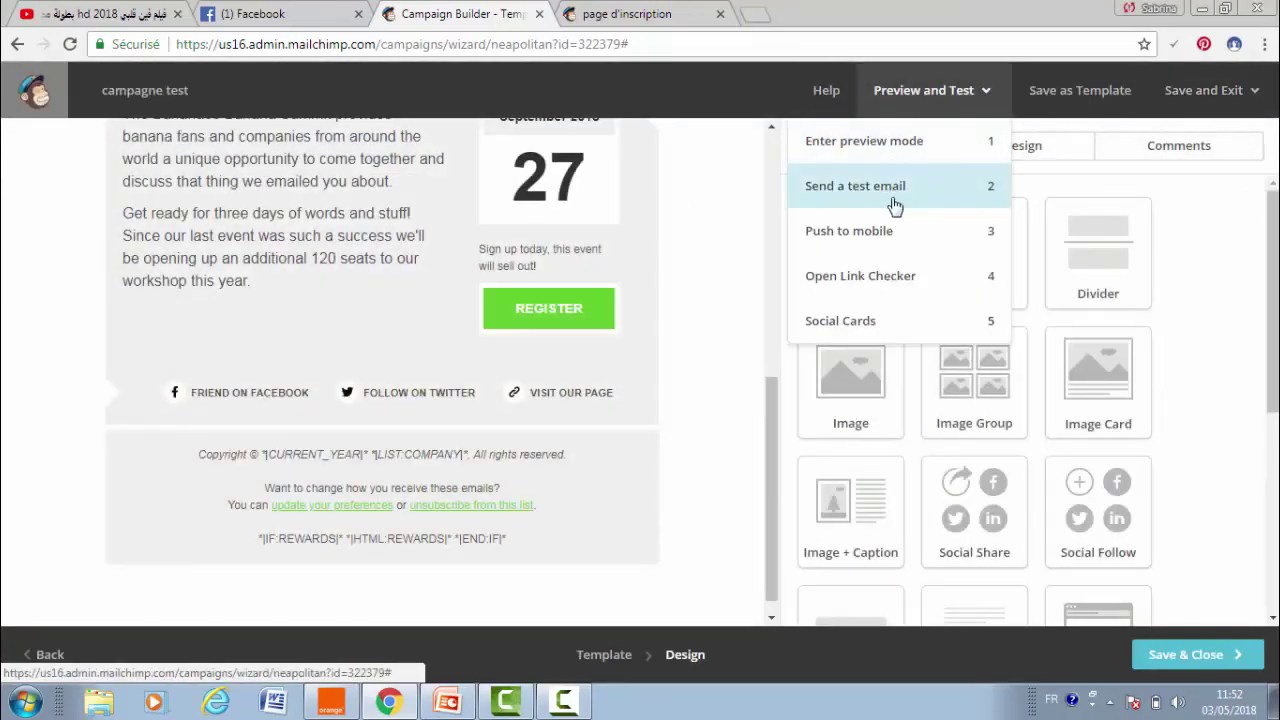
left_click(890, 204)
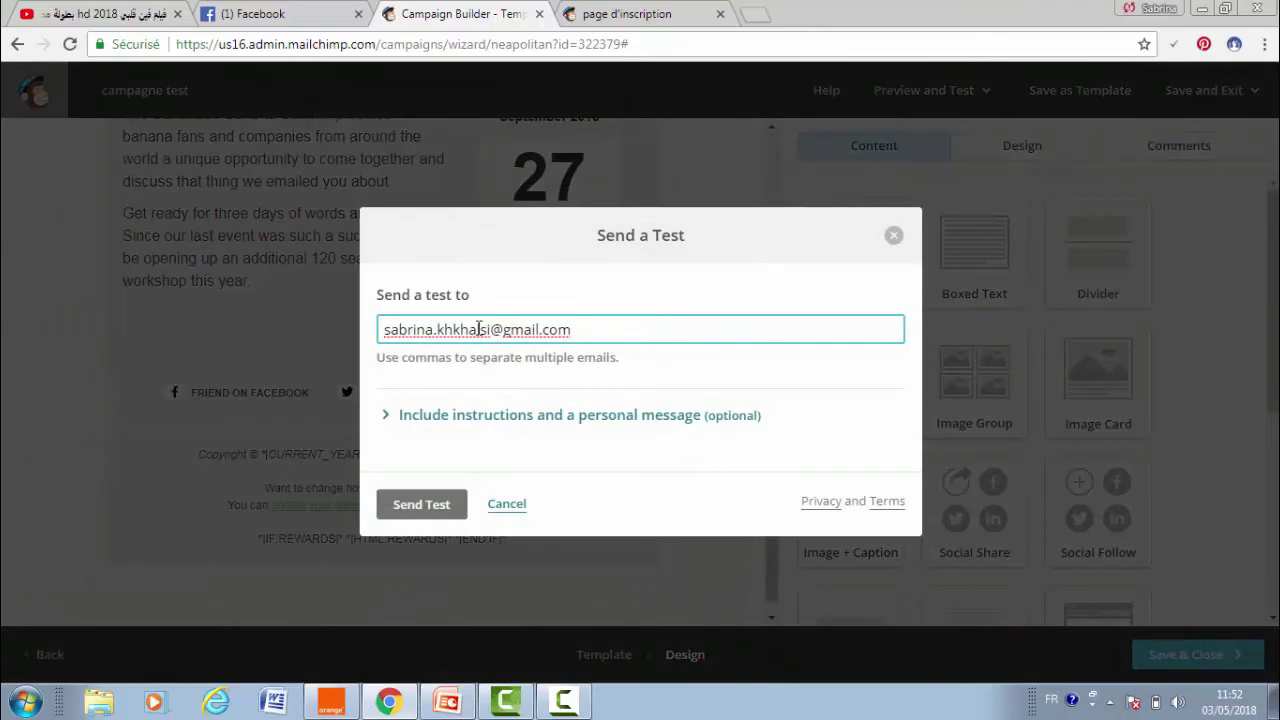
left_click(439, 515)
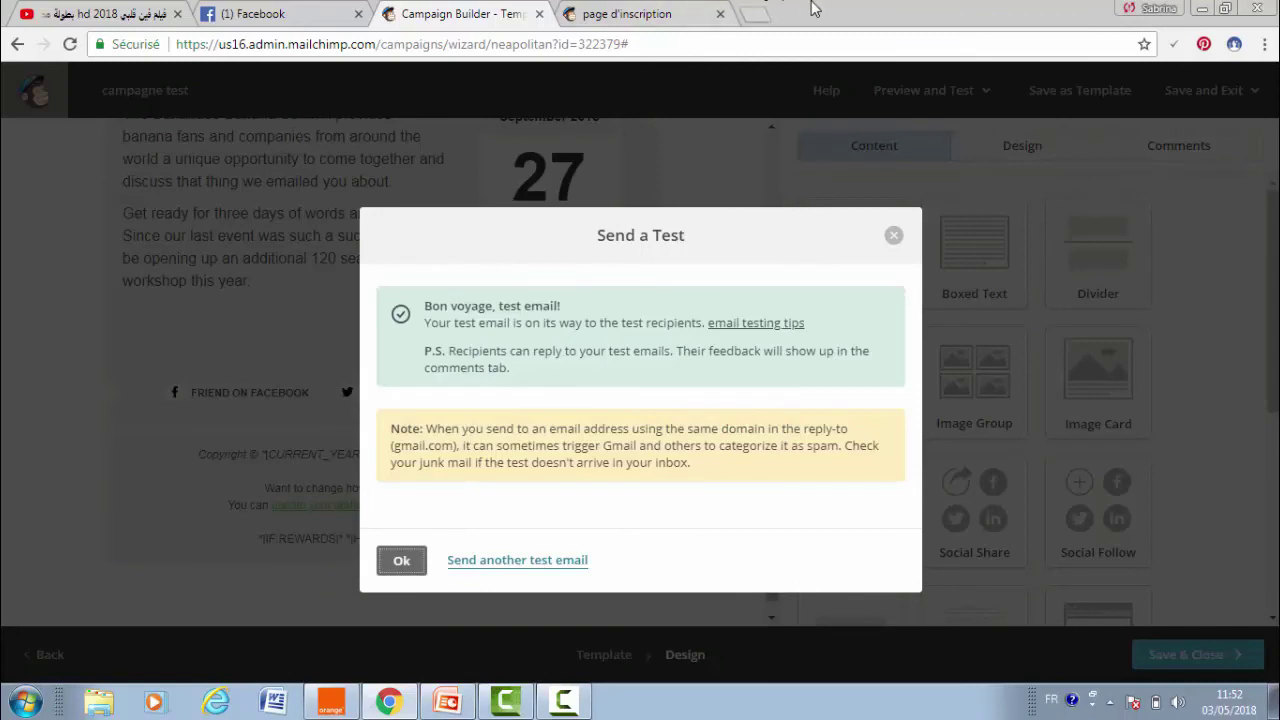
left_click(752, 14)
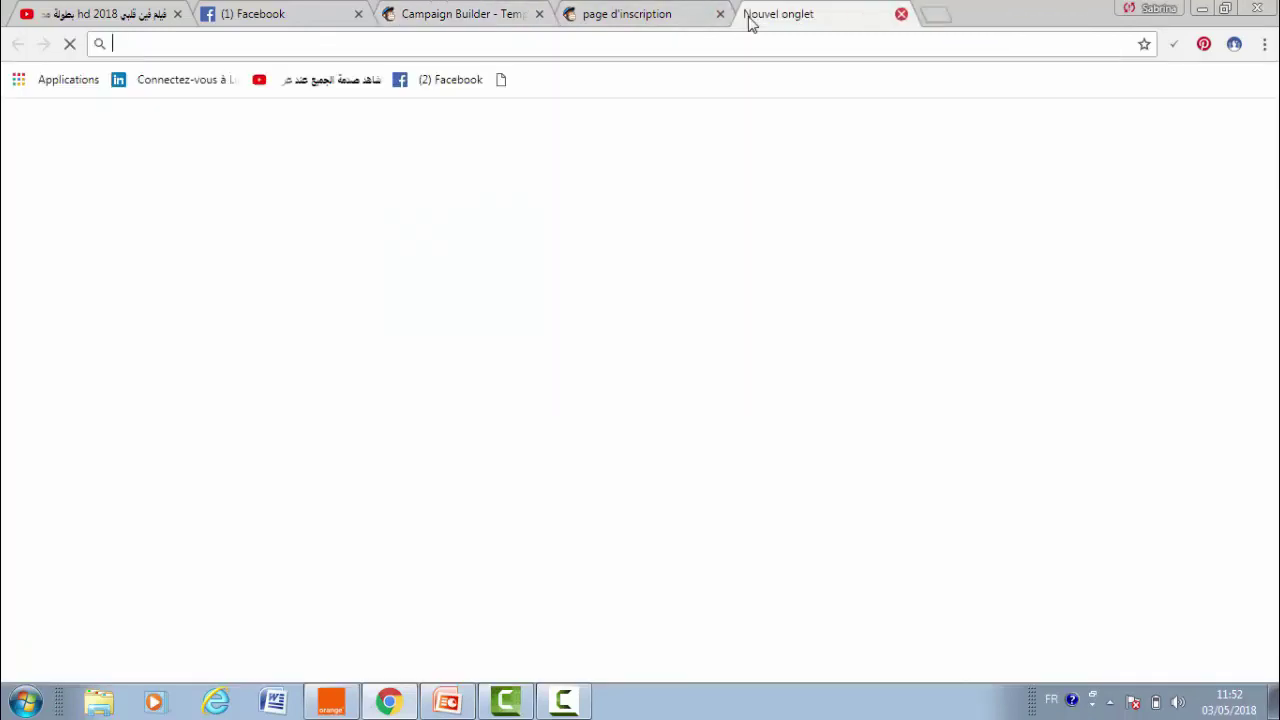
- Open the Gmail inbox and read through the [Test] 'formation facebook gratuite' email
type("GMAIL")
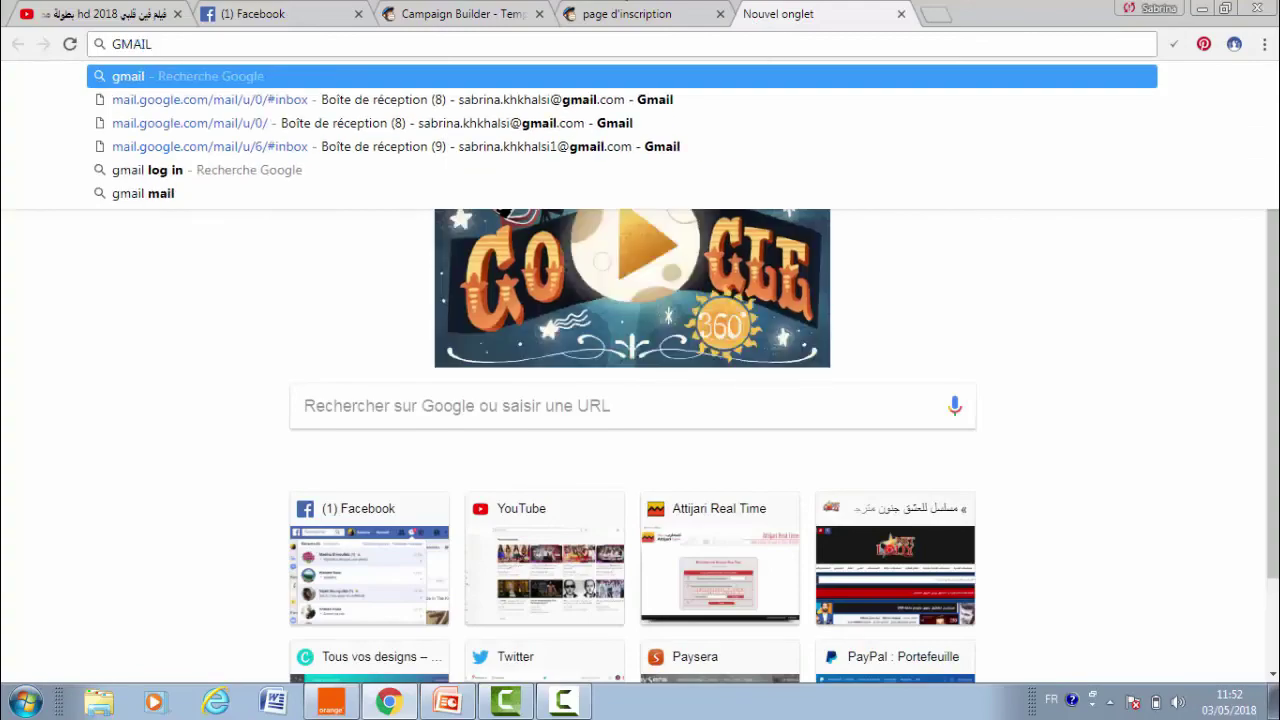
key("Down")
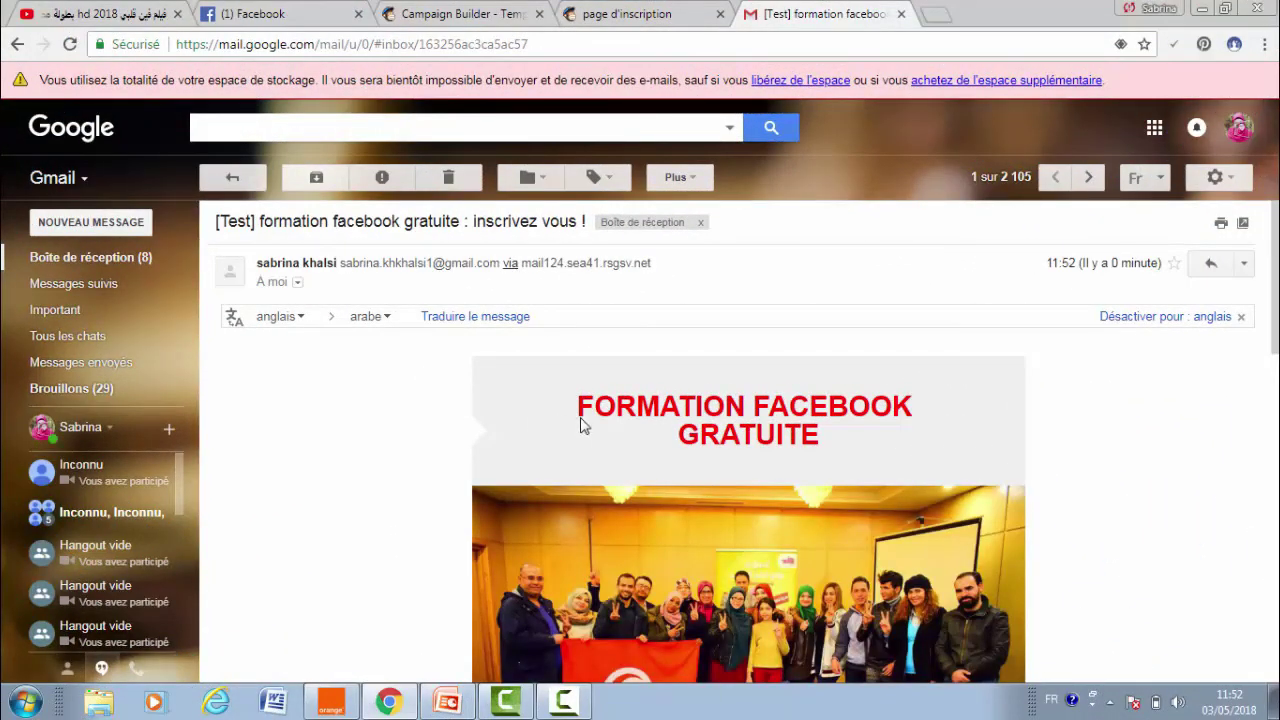
scroll(748, 440, "down", 10)
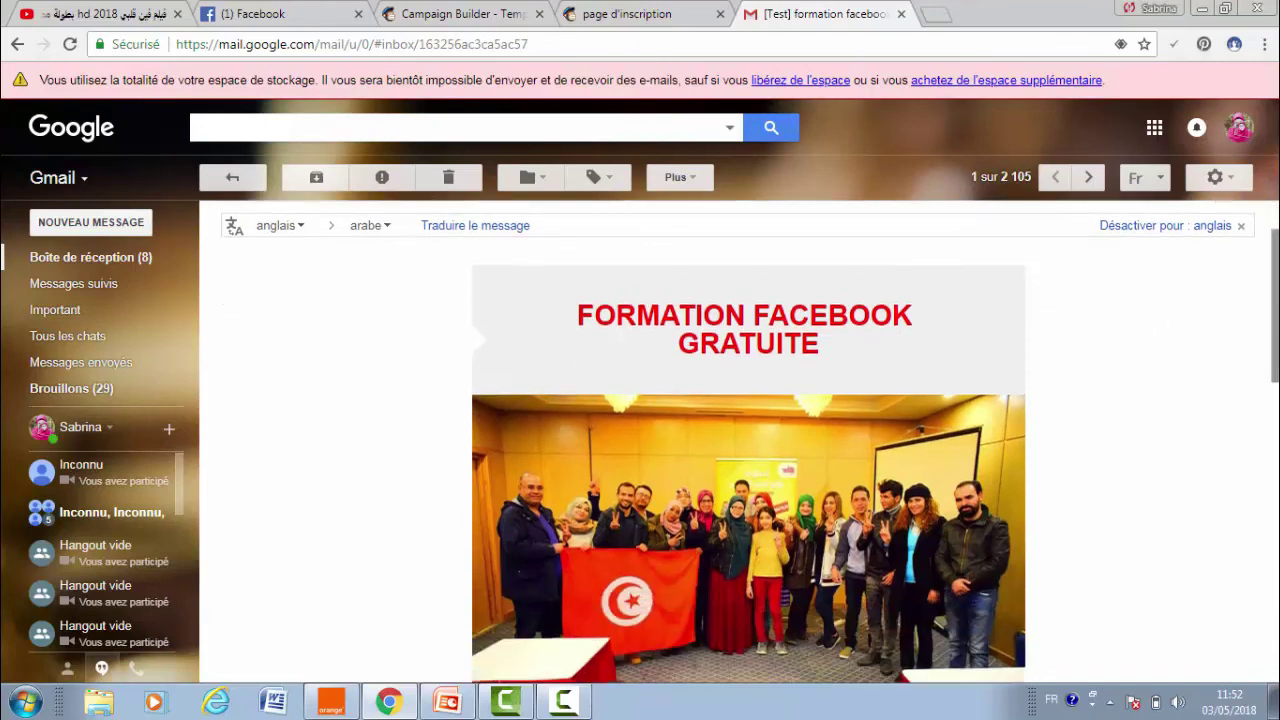
scroll(748, 440, "down", 3)
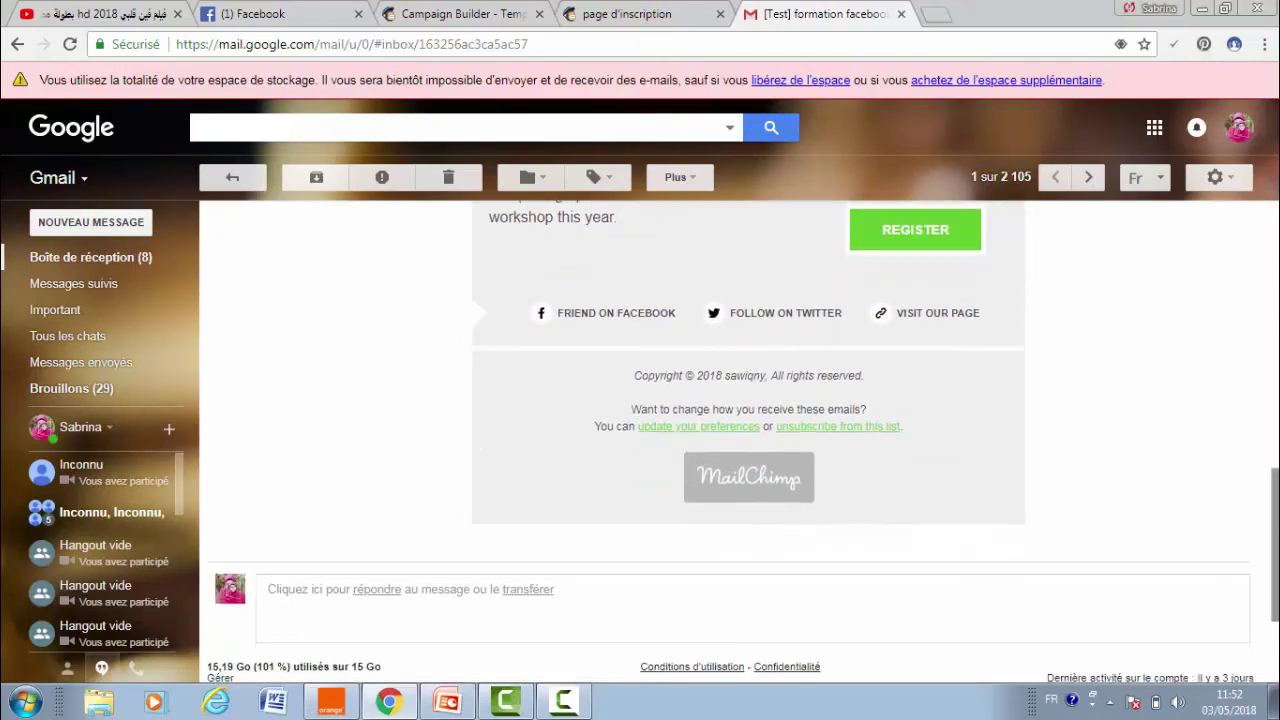
scroll(748, 440, "down", 2)
scroll(748, 440, "up", 7)
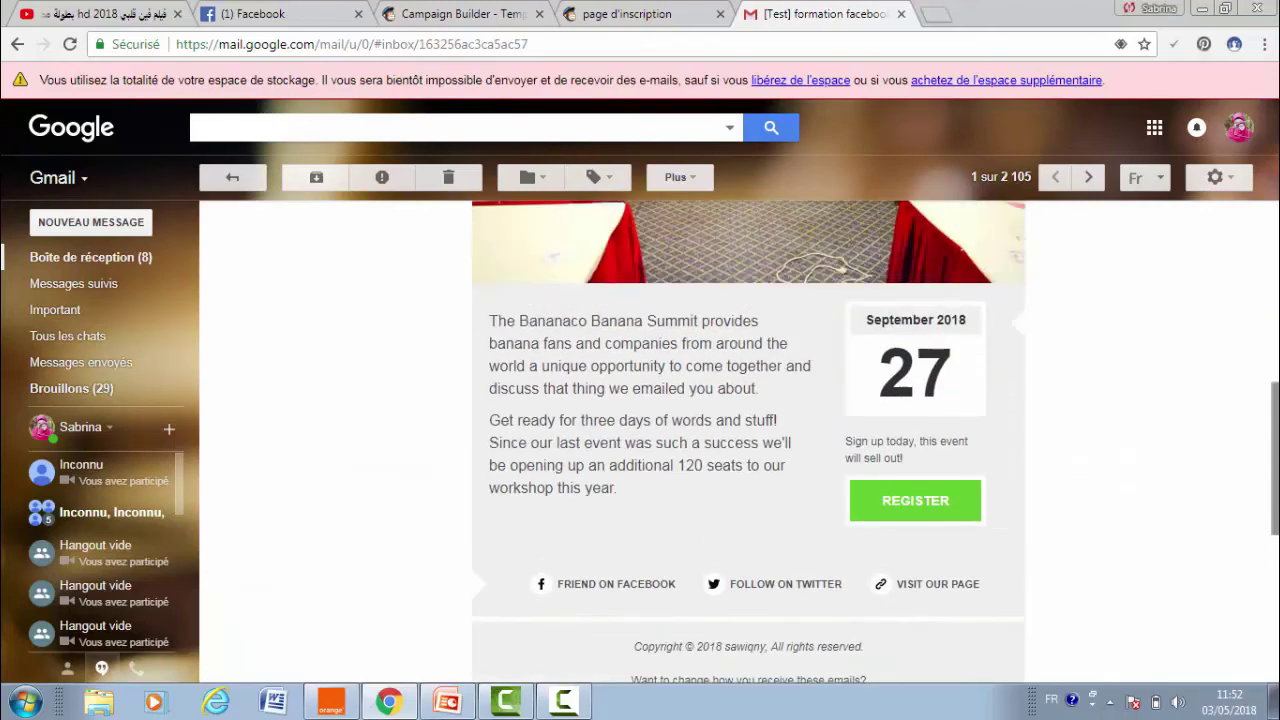
scroll(987, 403, "up", 4)
right_click(987, 403)
left_click(1249, 377)
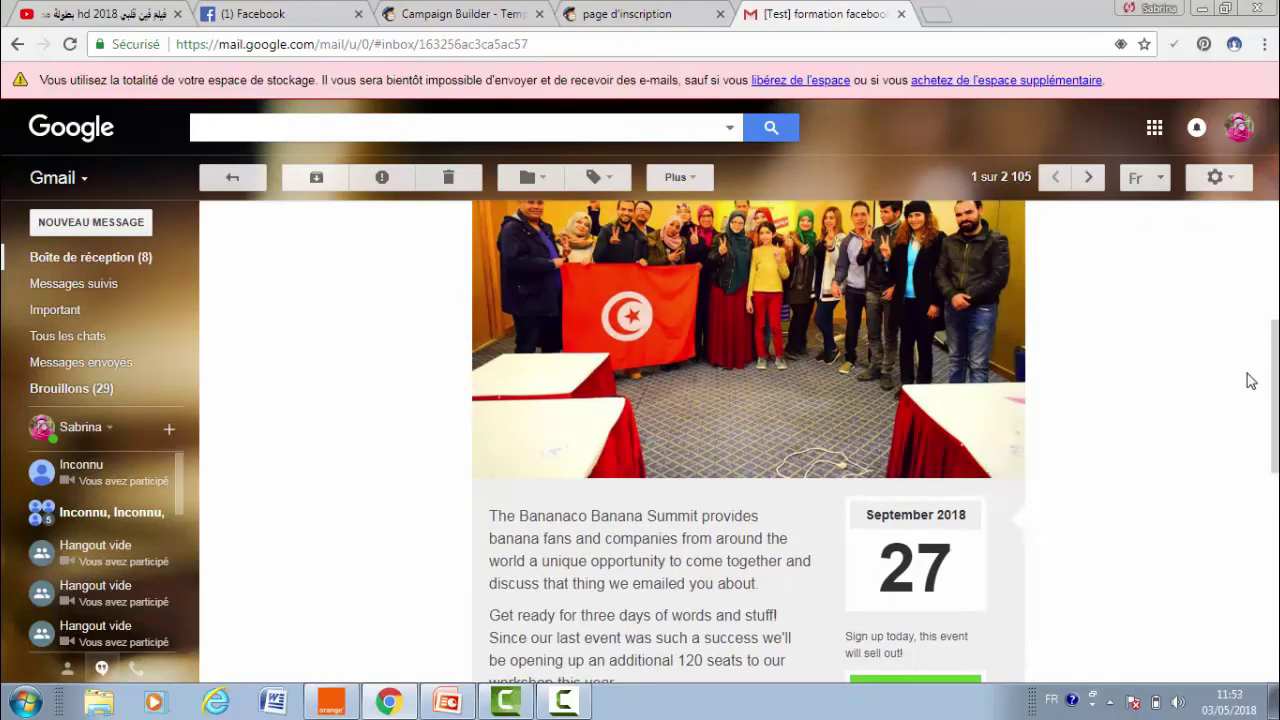
scroll(1250, 300, "up", 6)
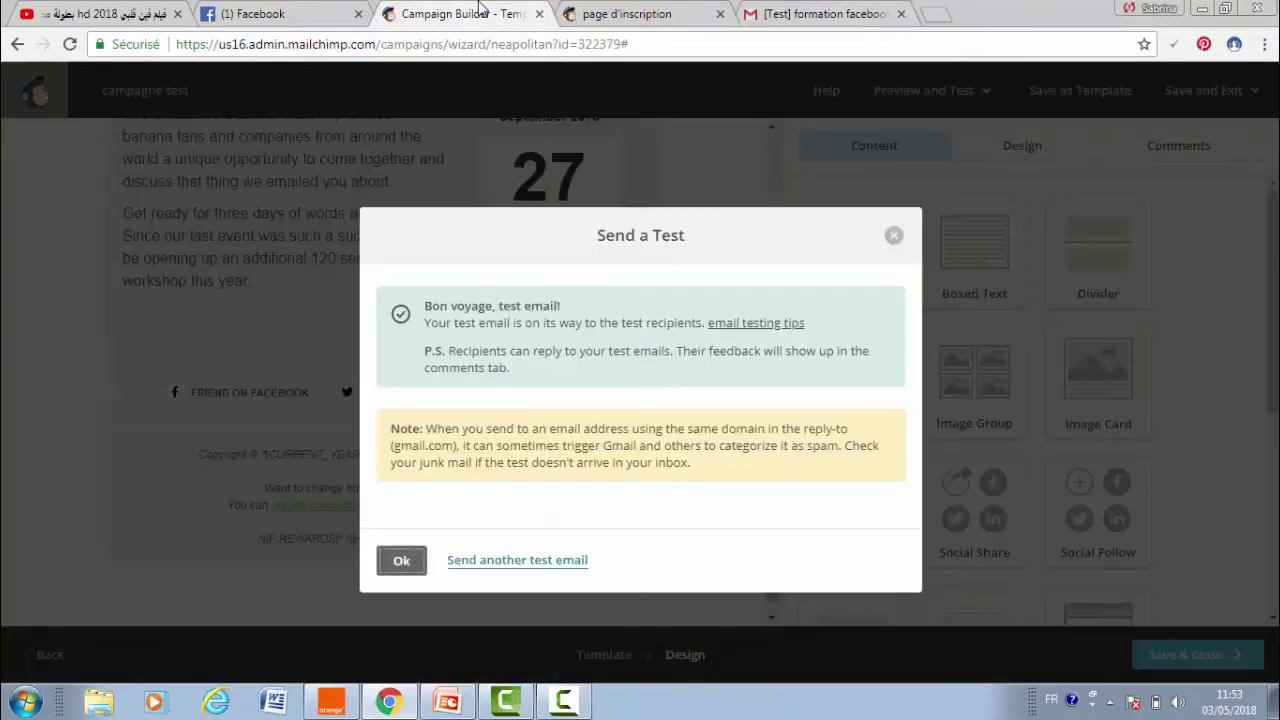
- Dismiss the test-sent confirmation, save the edited Event template, and review the completed campaign checklist
left_click(481, 12)
left_click(893, 238)
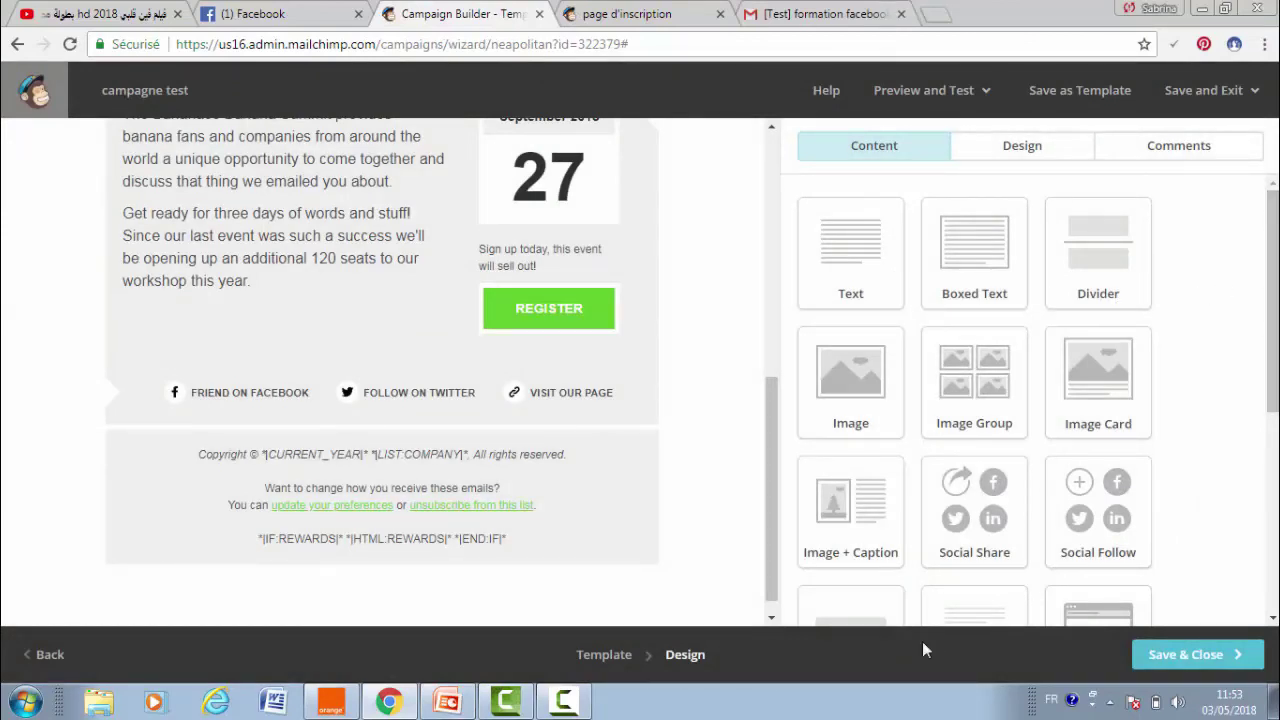
left_click(1221, 657)
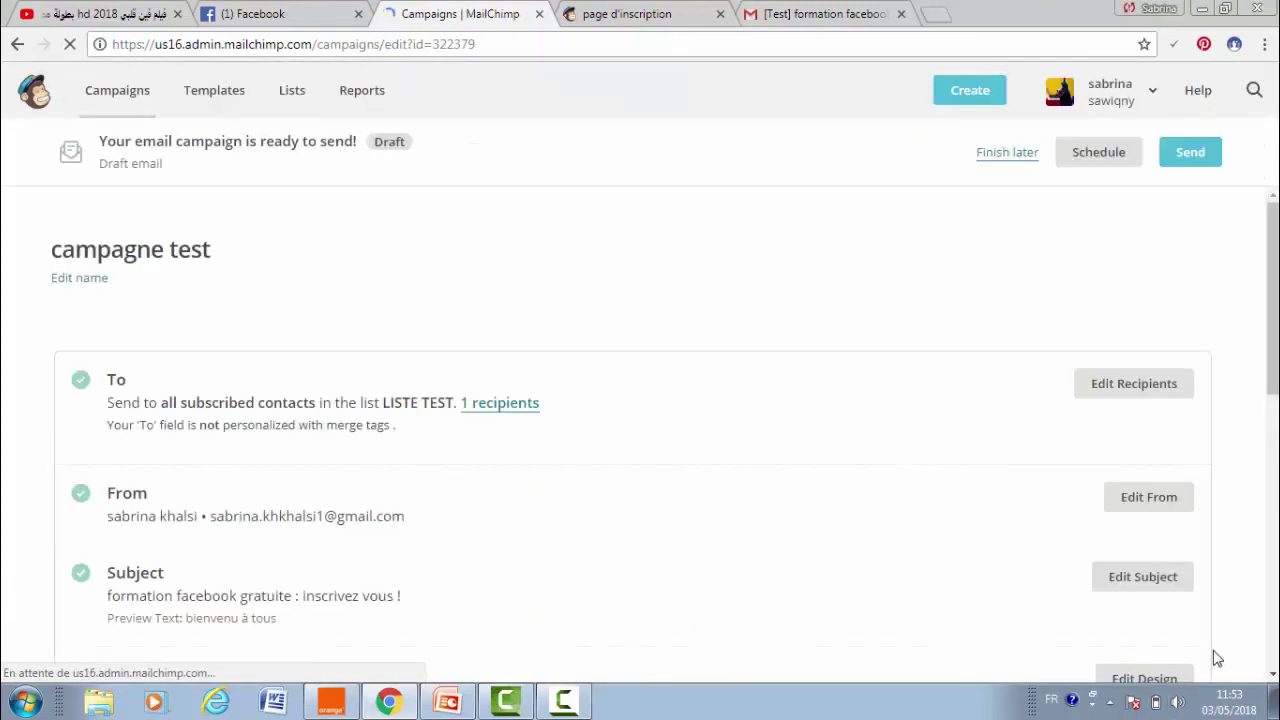
left_click_drag(1274, 287, 1275, 328)
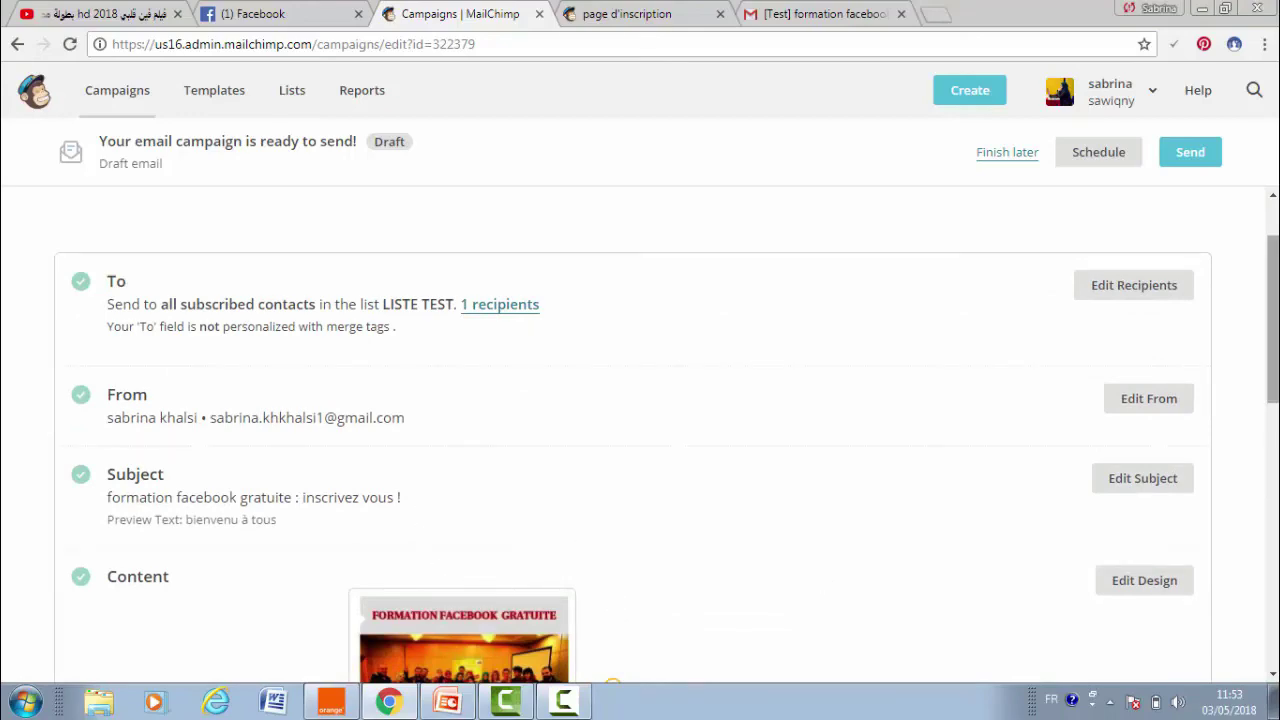
left_click_drag(1274, 257, 1240, 443)
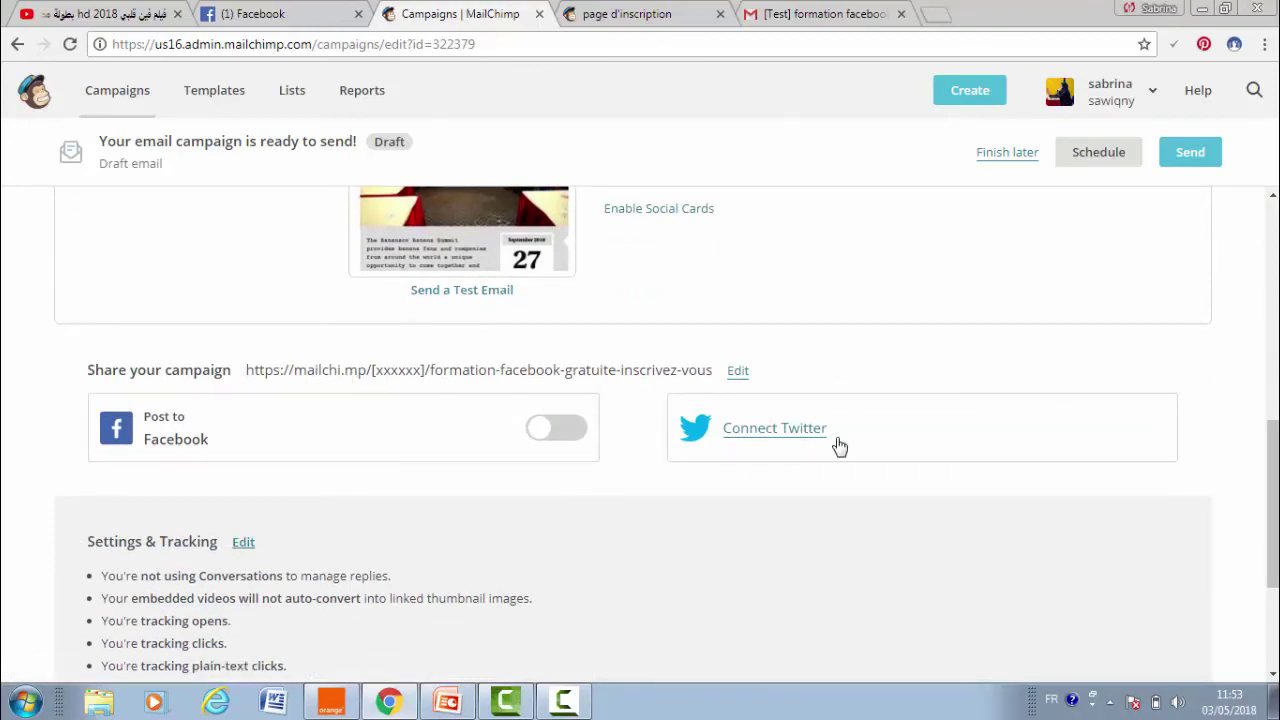
left_click_drag(1272, 505, 1272, 285)
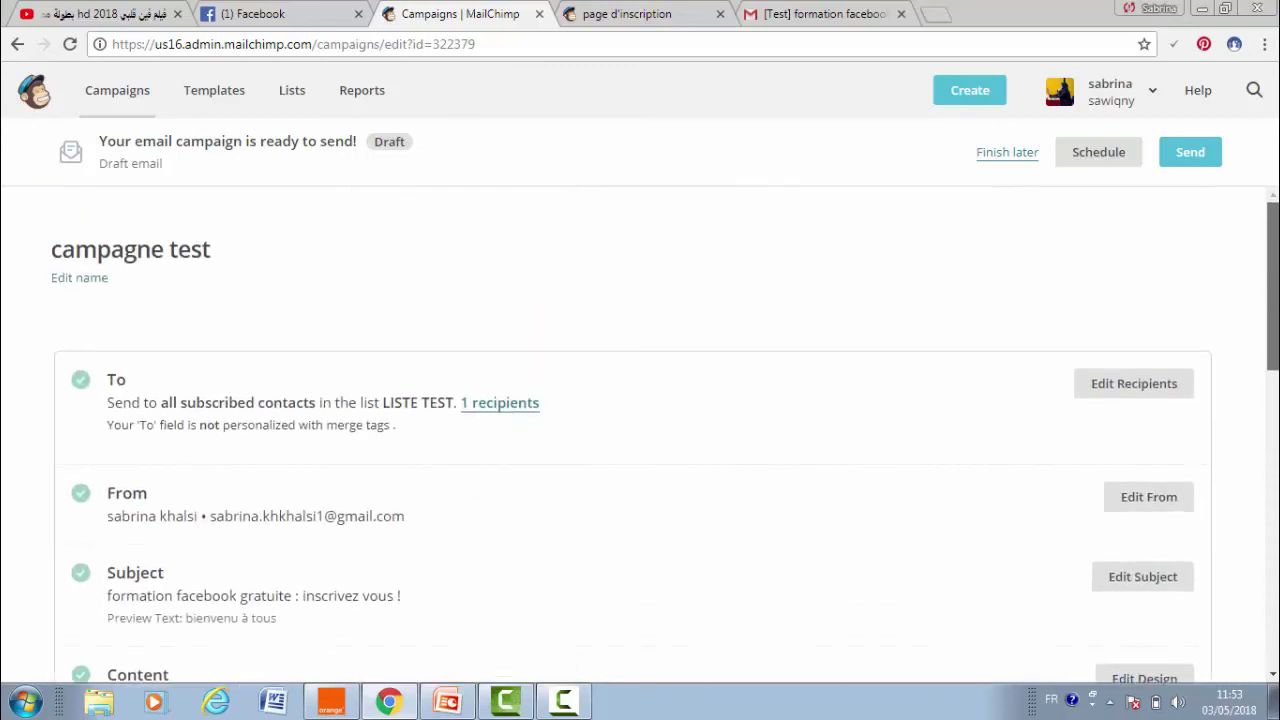
- Back out of sending 'campagne test' and bring up its schedule dialog (mai 3 2018, 12:45 PM)
left_click(1190, 155)
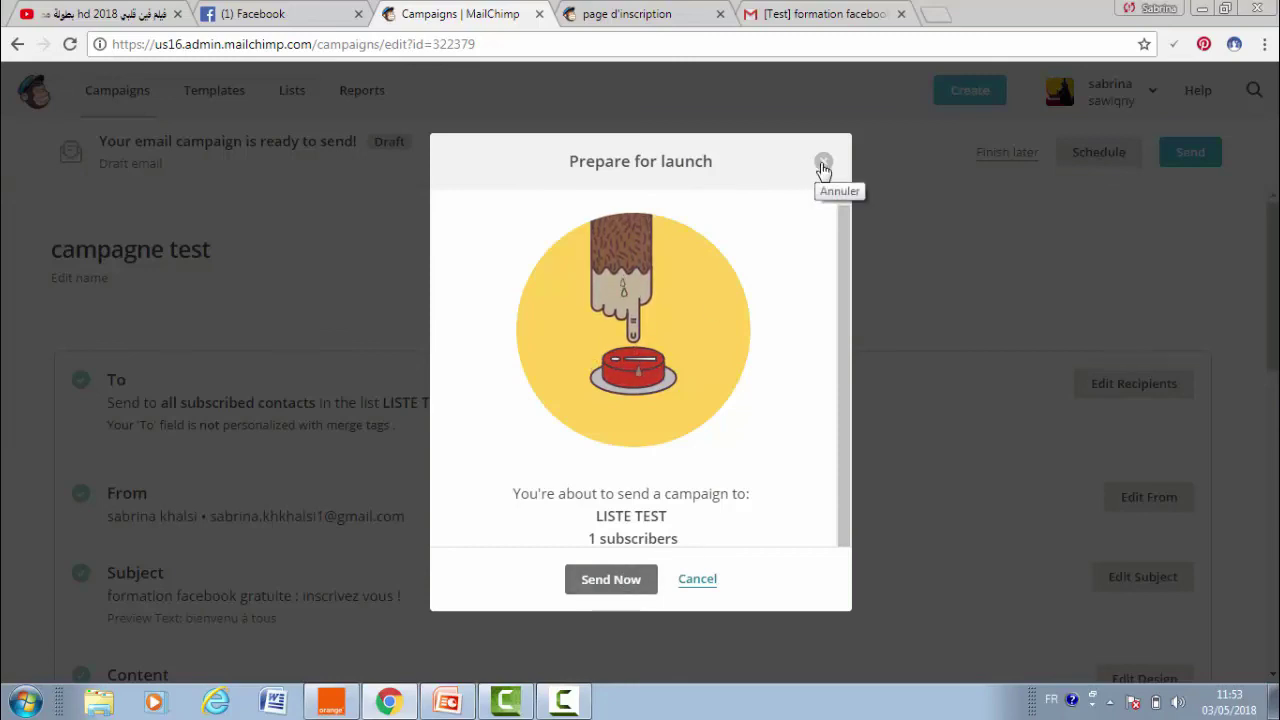
left_click(821, 164)
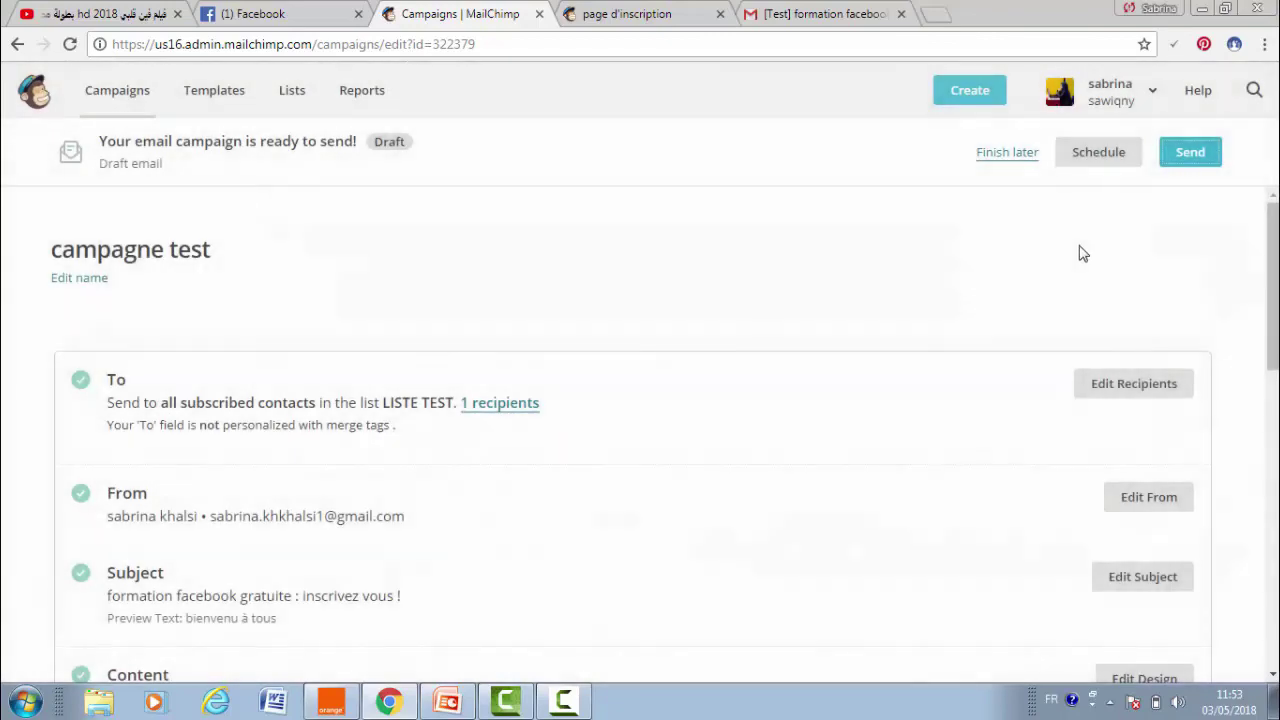
left_click(1108, 162)
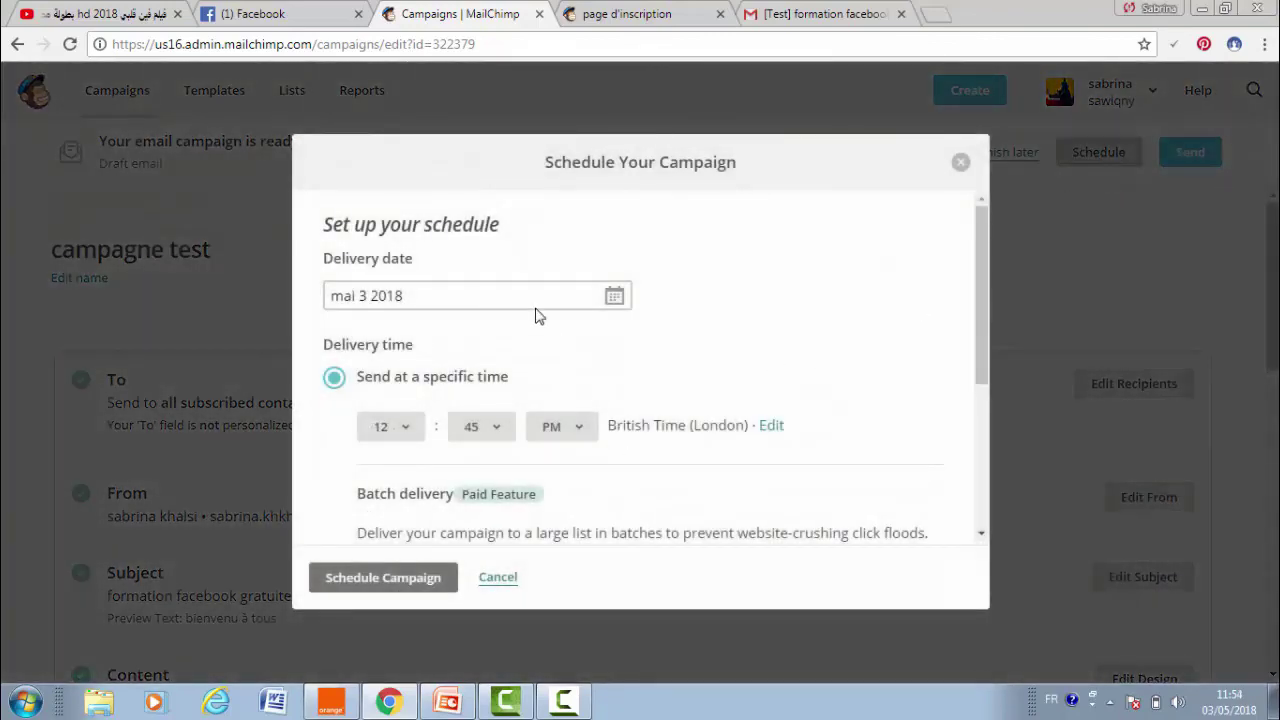
- Check the mai 3 2018 delivery date, cancel scheduling, and keep 'campagne test' as a draft to finish later
left_click(530, 298)
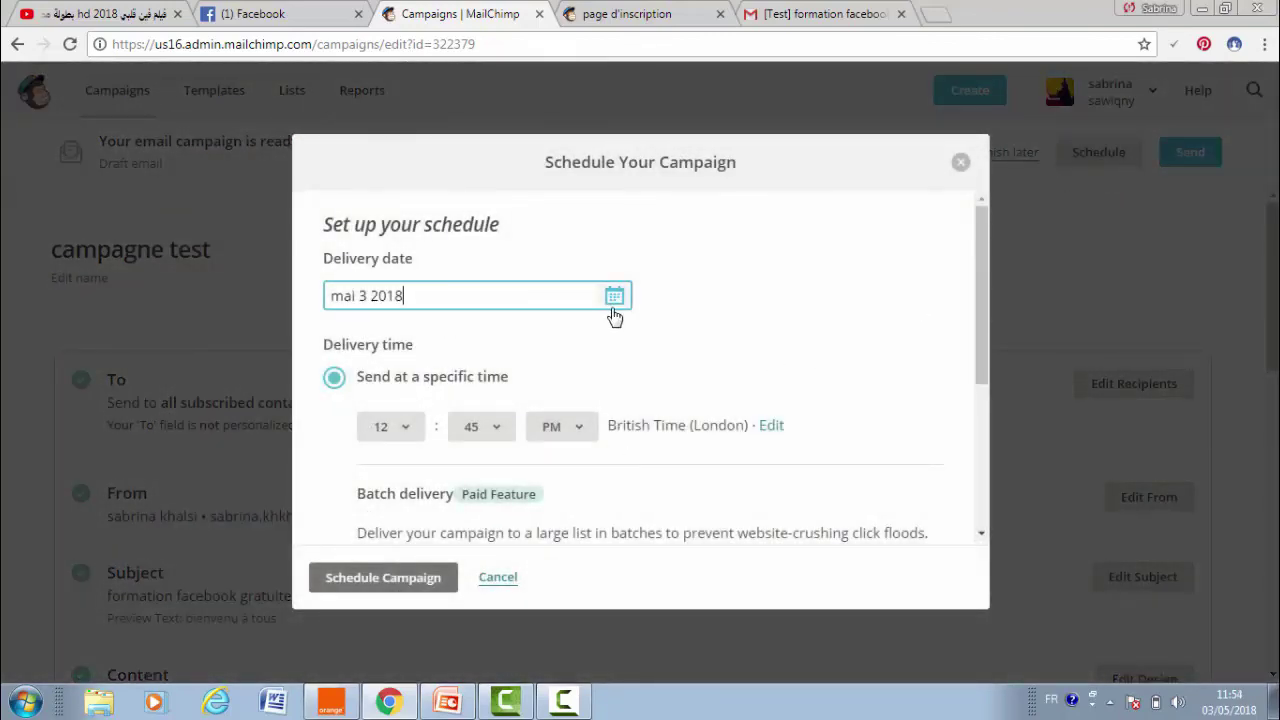
left_click(614, 298)
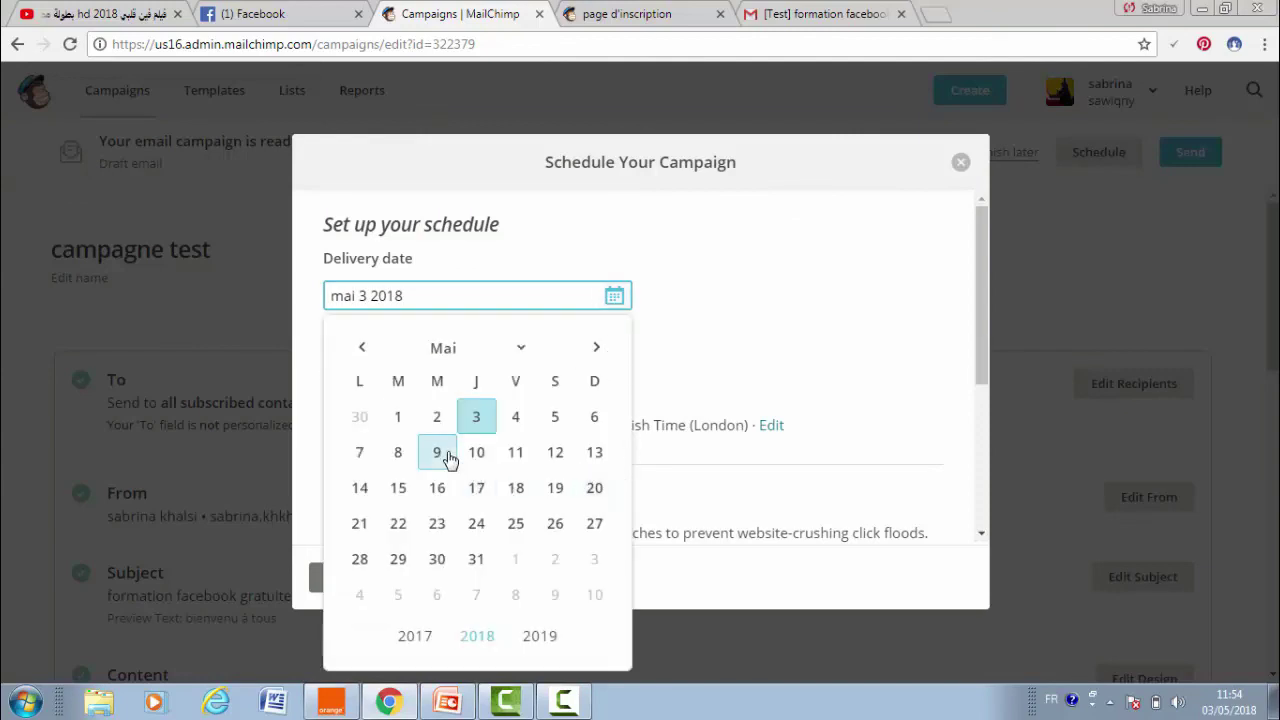
left_click(735, 310)
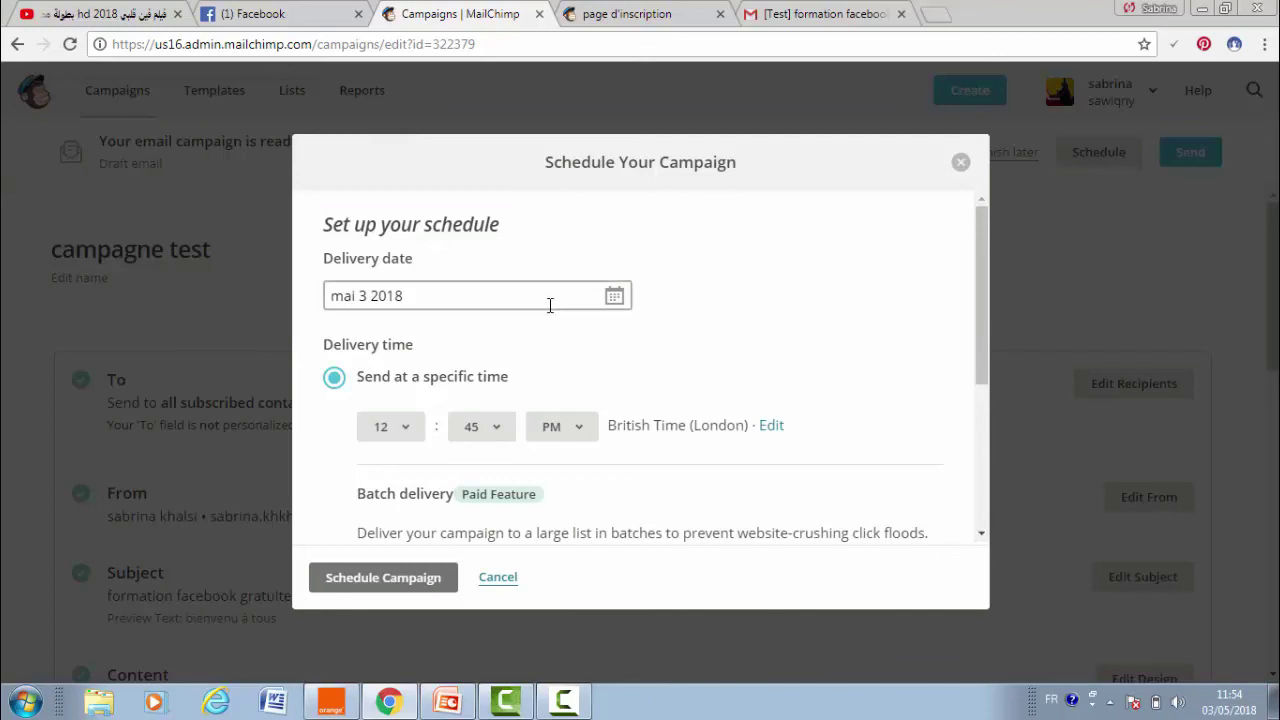
left_click(500, 578)
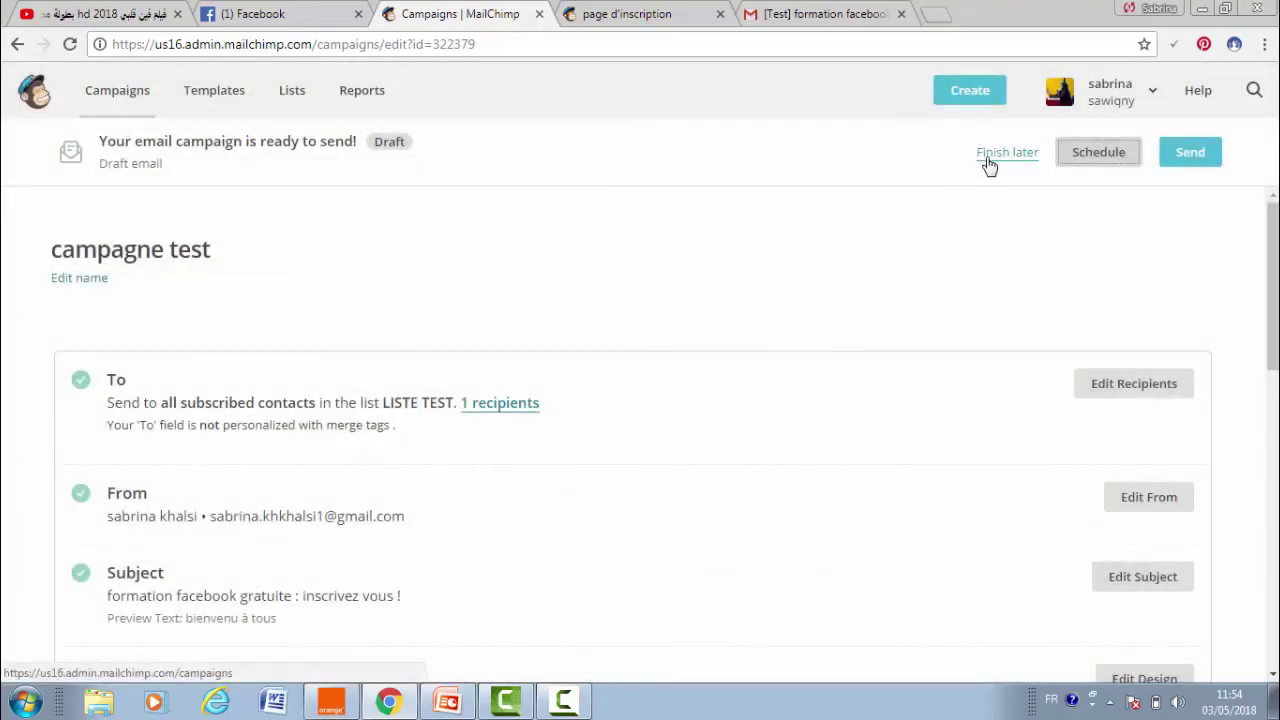
left_click(988, 163)
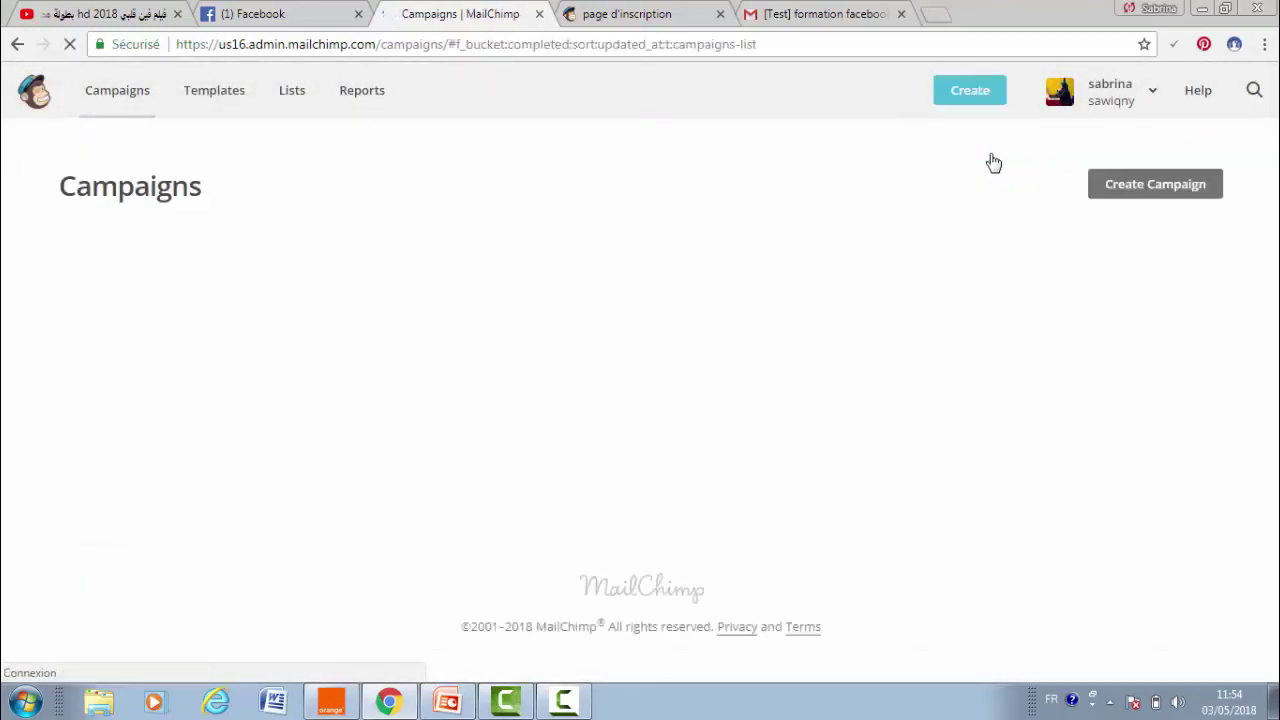